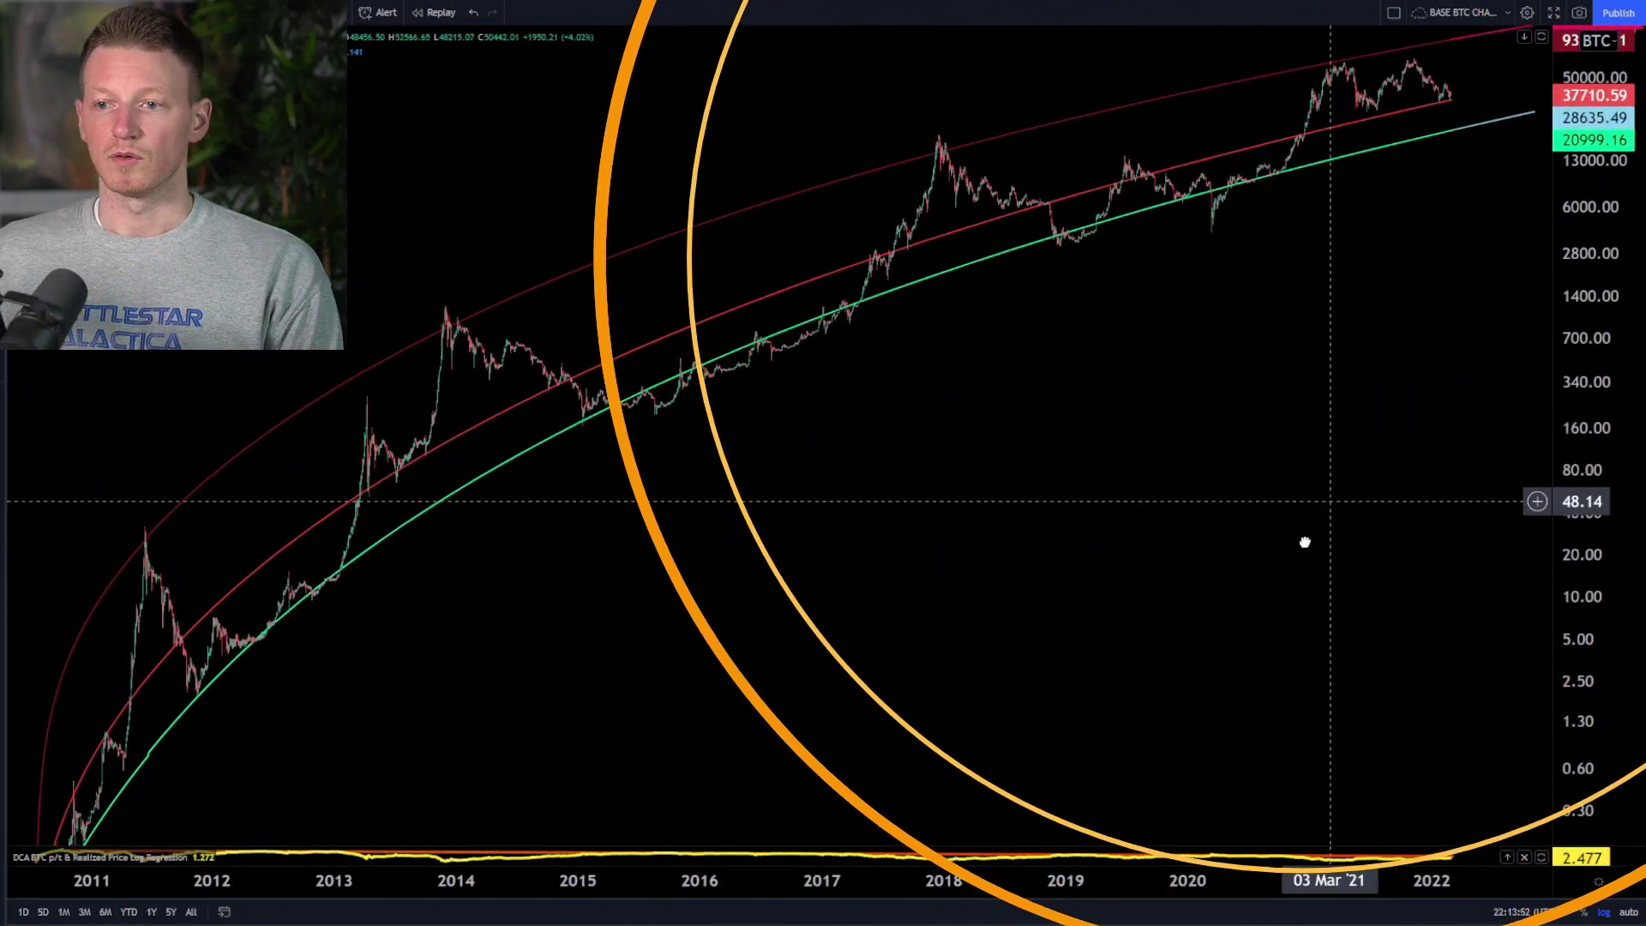
Examine the 2021 to early 2022 Bitcoin price action relative to the red and green log regression curves
drag(1305, 542, 1244, 624)
scroll(1337, 471, up, 4)
drag(1337, 459, 1217, 531)
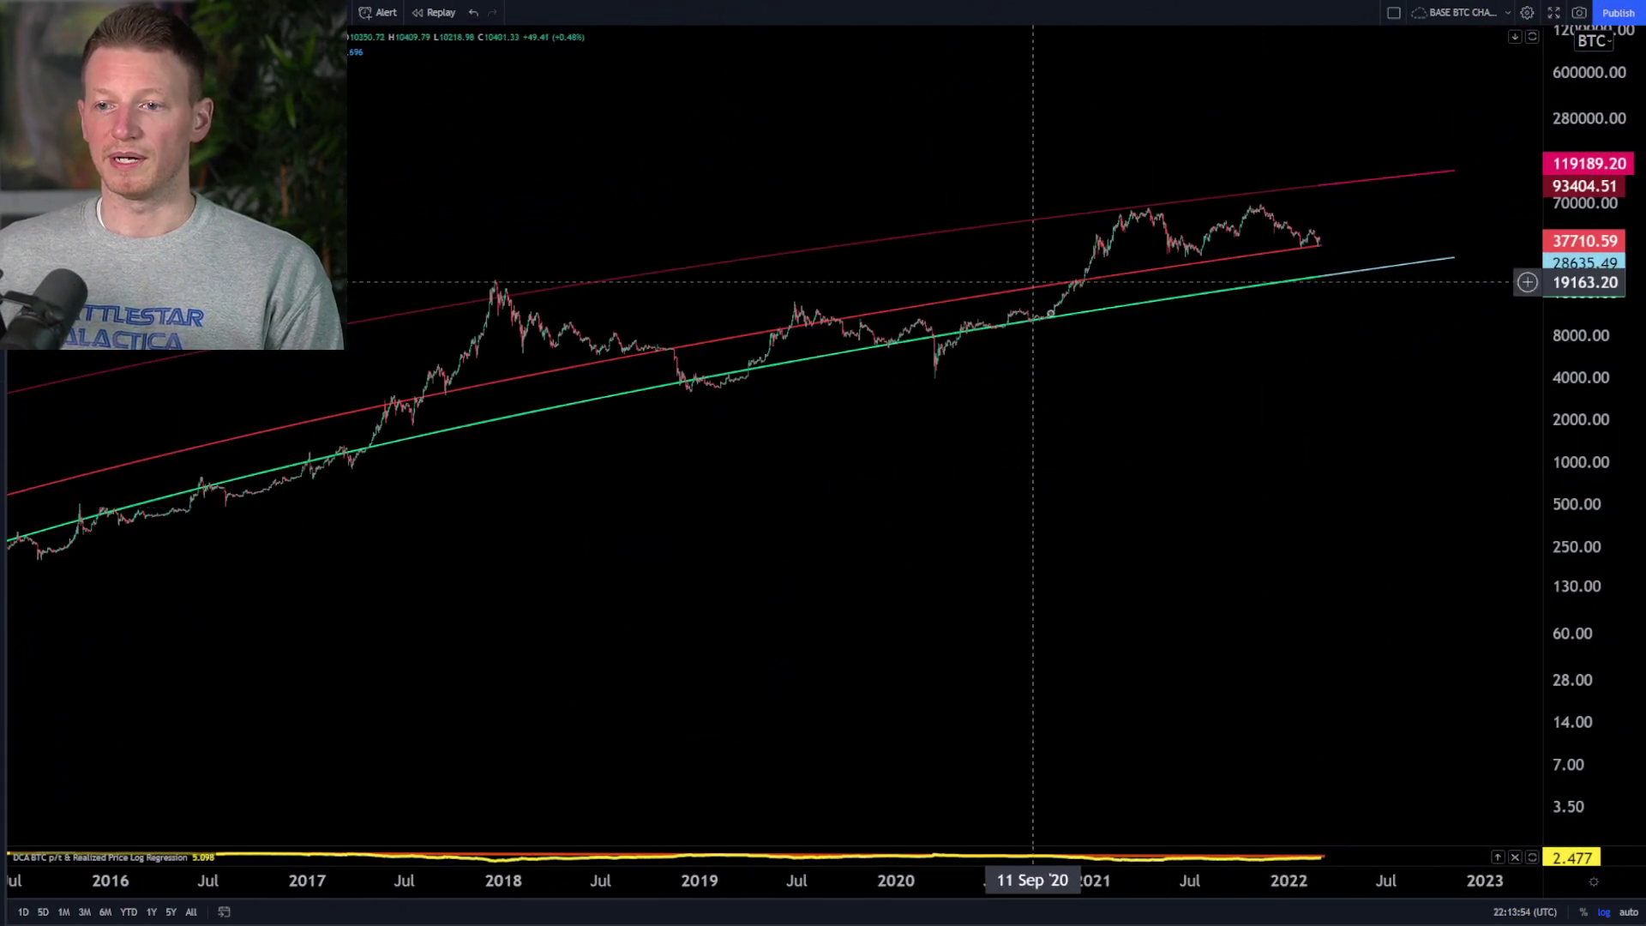
scroll(1298, 617, up, 6)
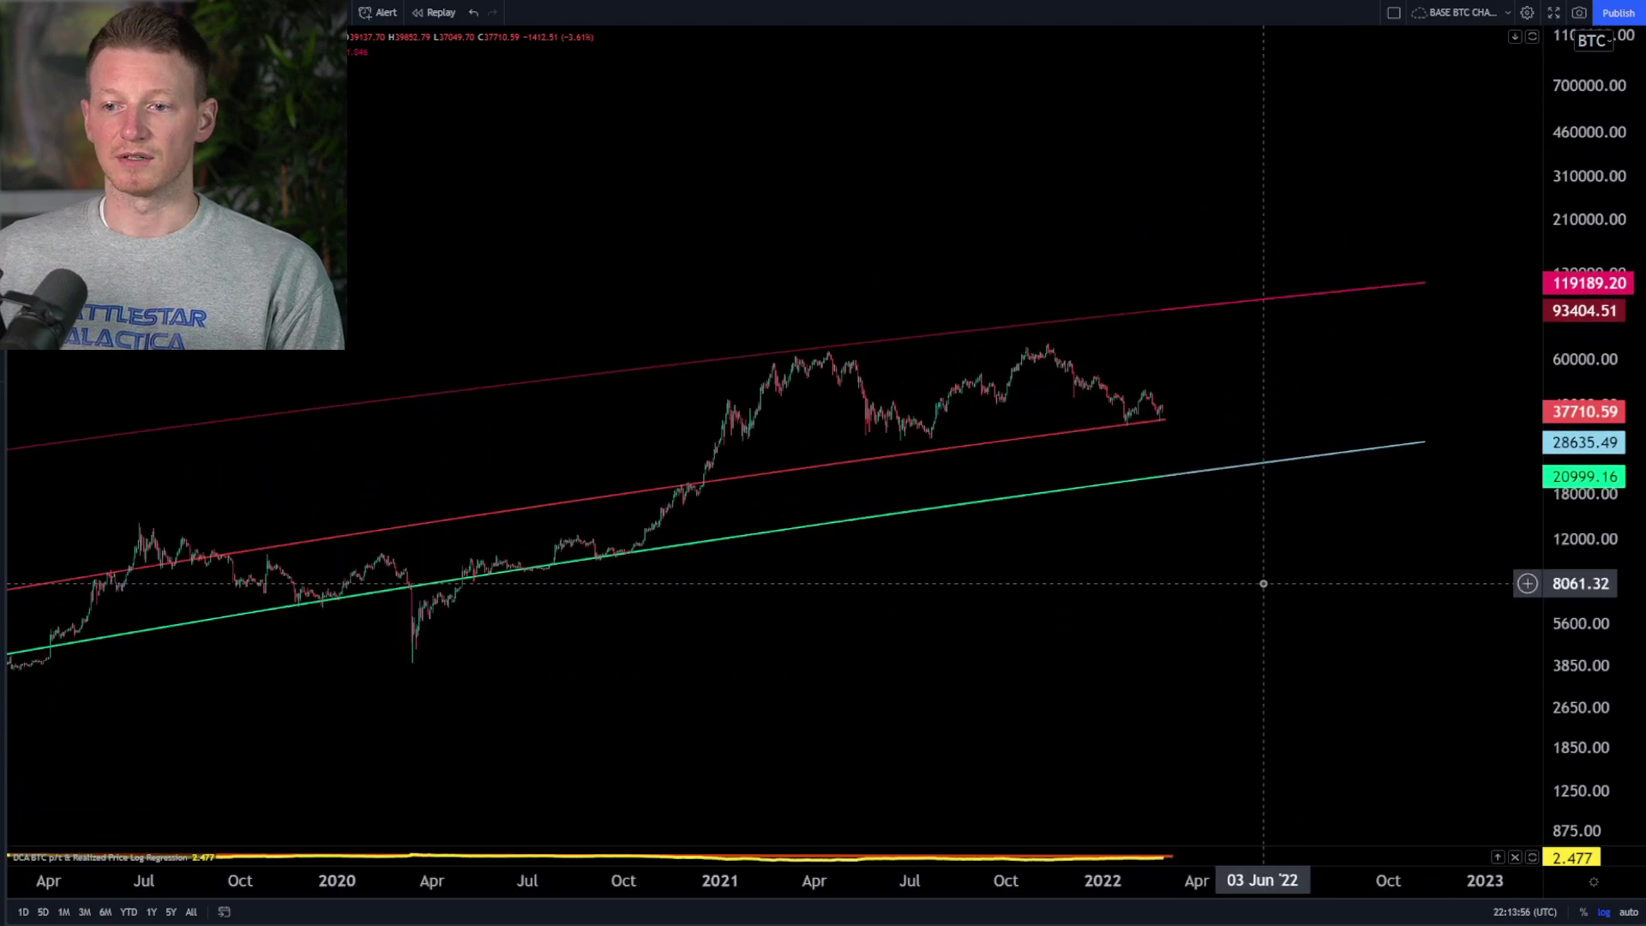
scroll(1356, 367, up, 5)
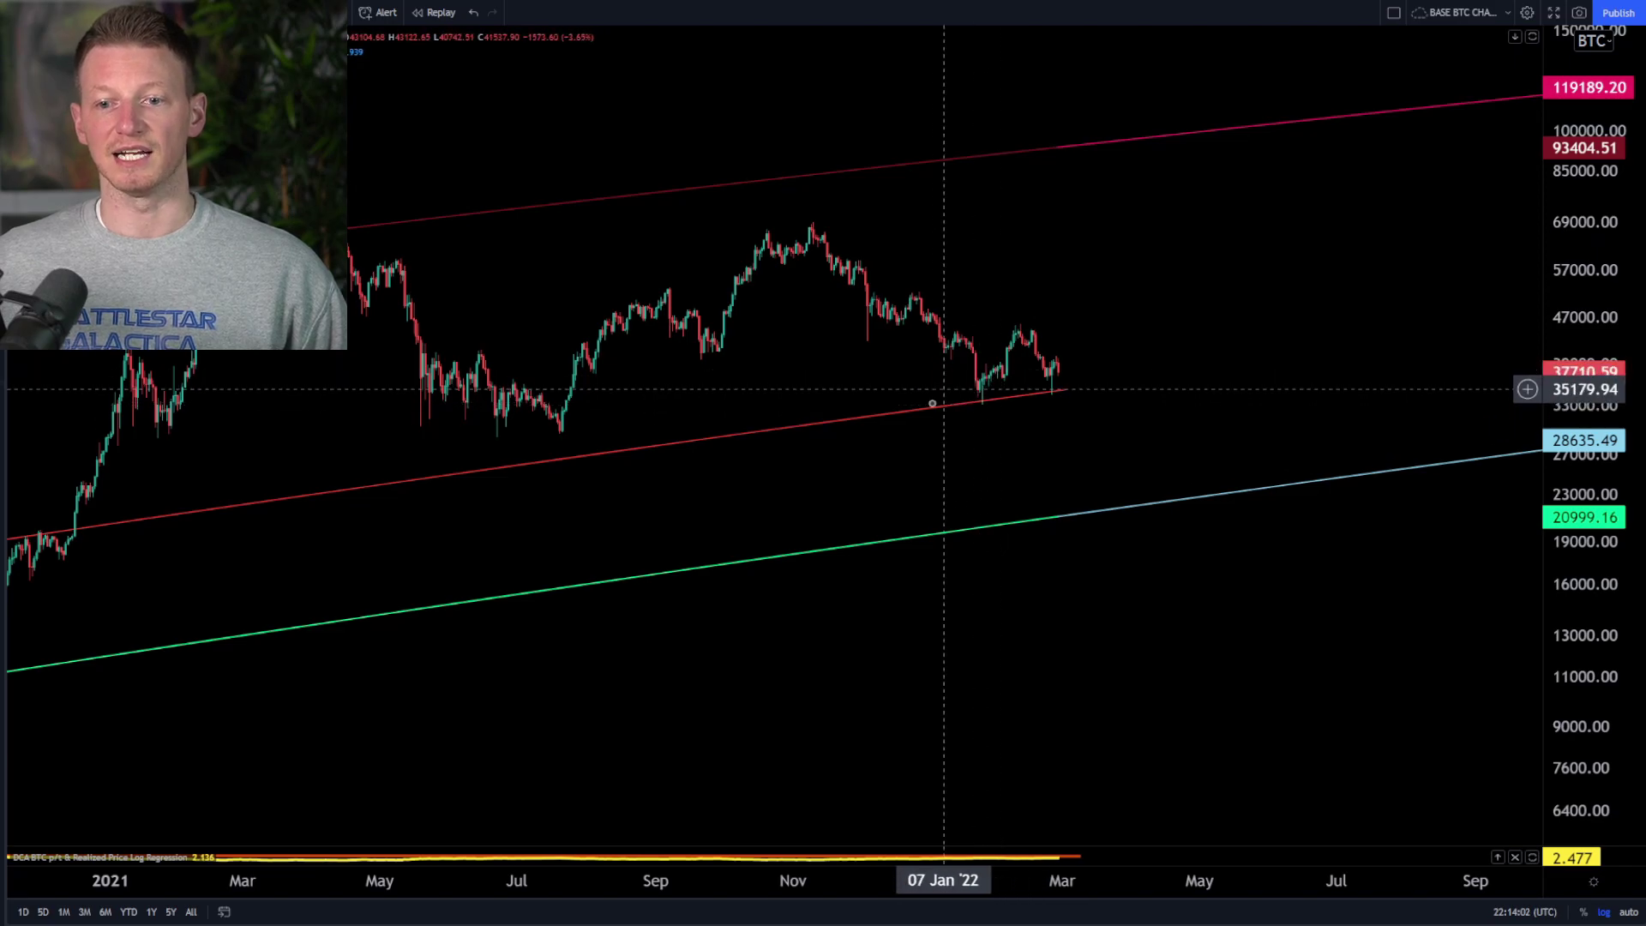
drag(616, 516, 720, 506)
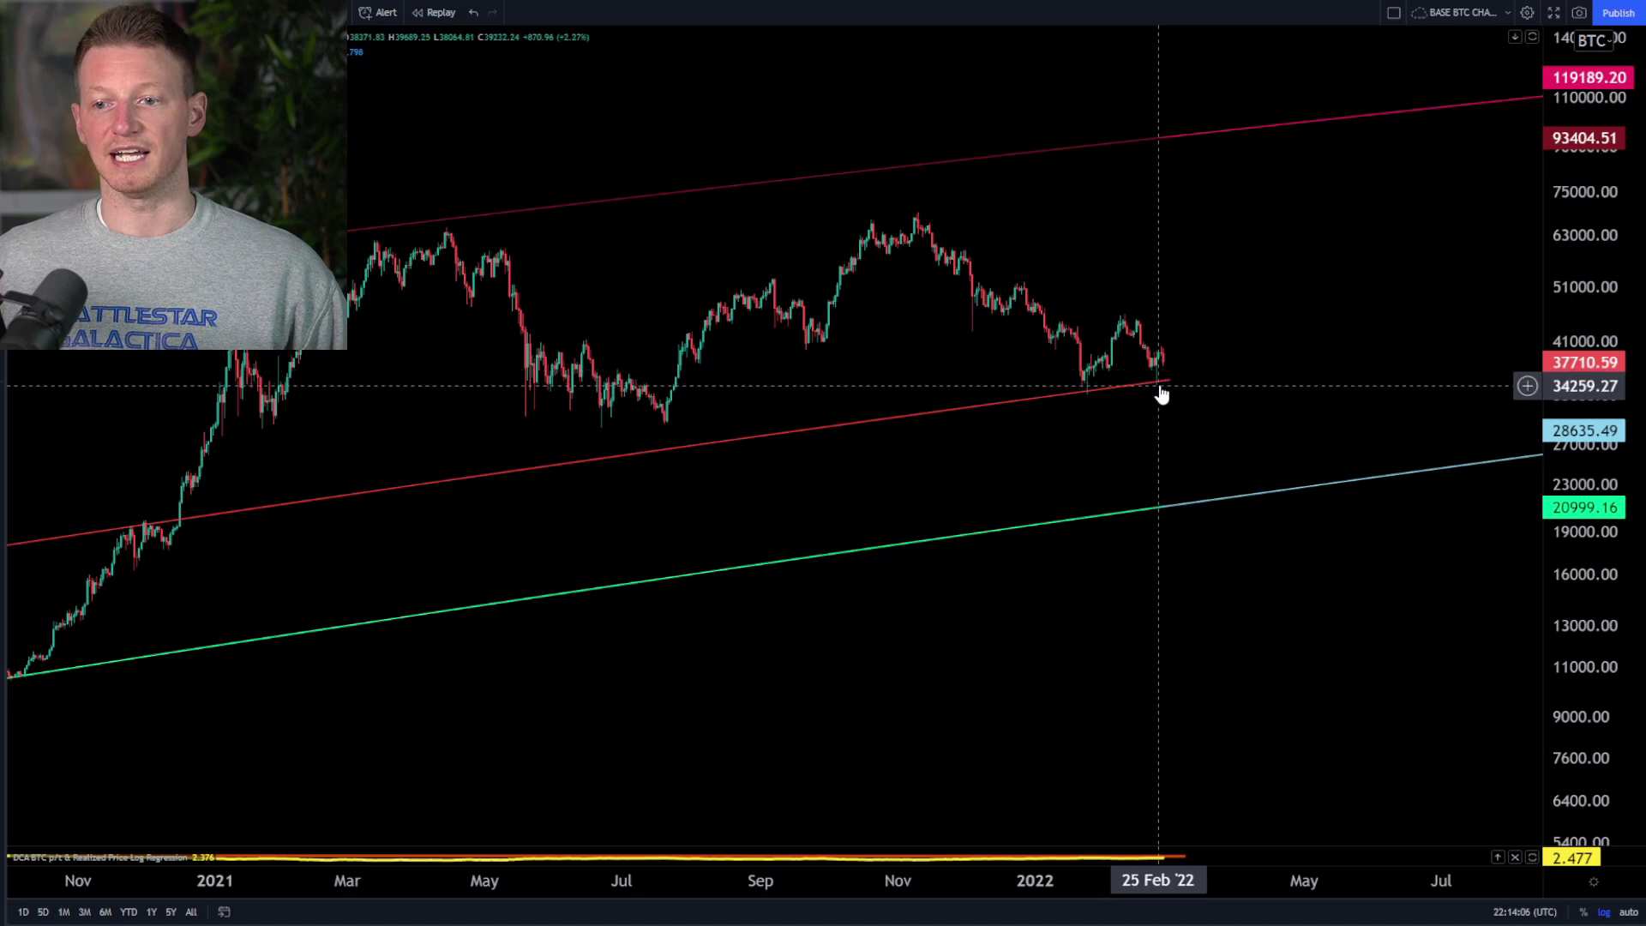
scroll(1052, 444, up, 4)
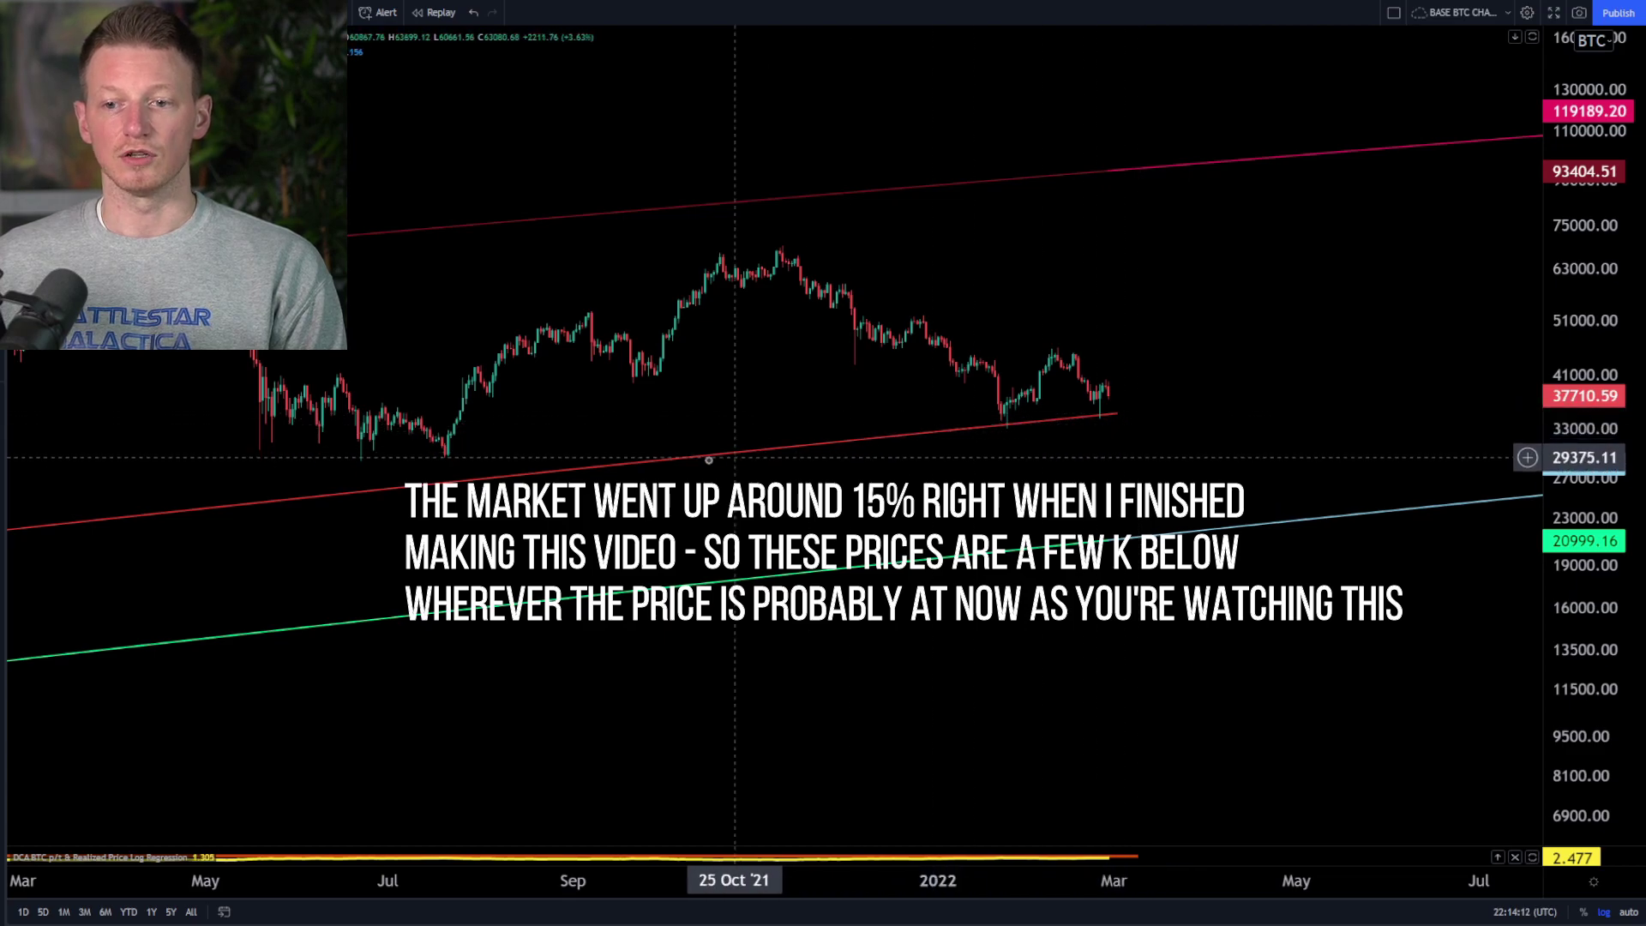
scroll(551, 510, down, 3)
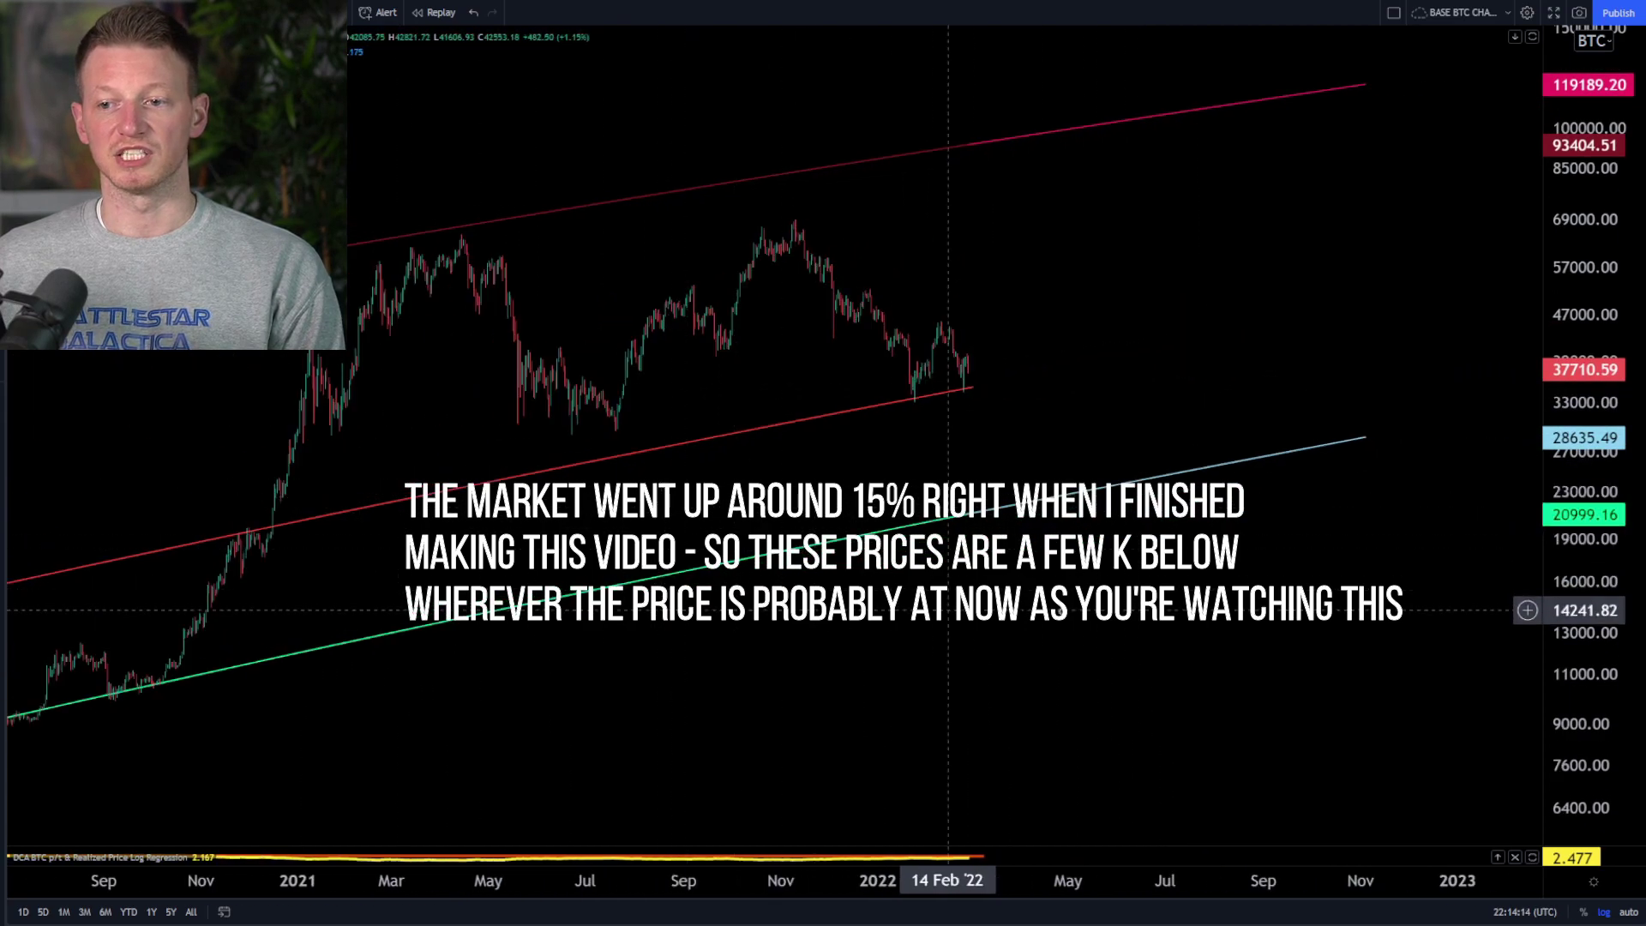
scroll(1308, 549, down, 5)
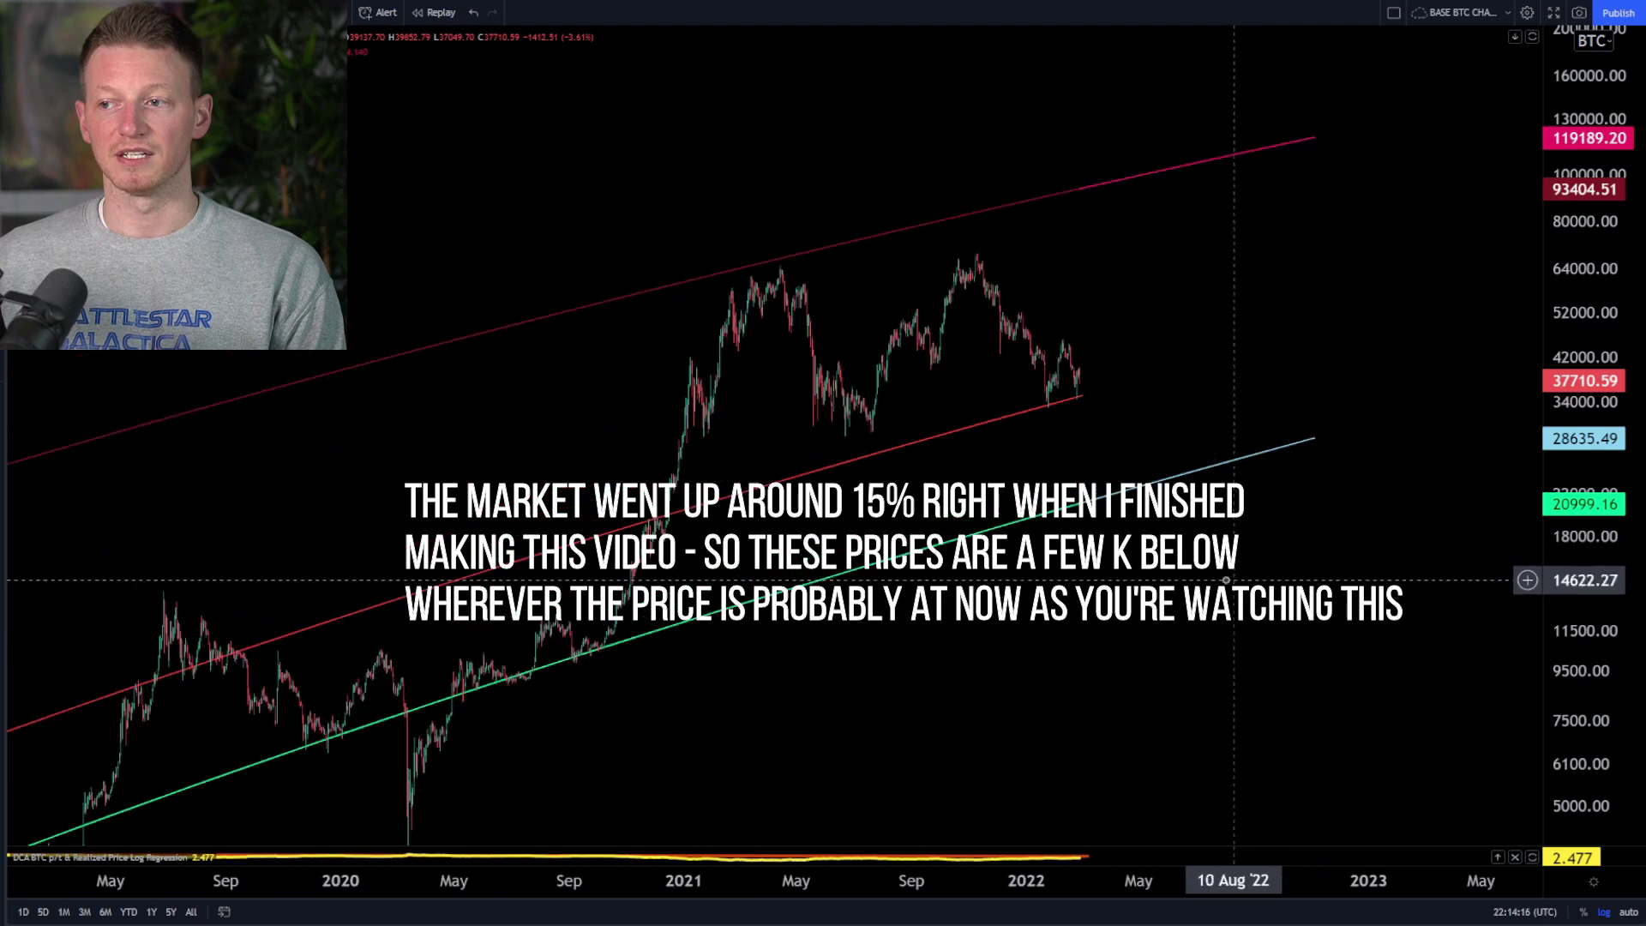
Examine how the 2018 to 2020 Bitcoin price moved between the red and green log regression curves
drag(1279, 554, 1305, 540)
drag(1600, 386, 1562, 642)
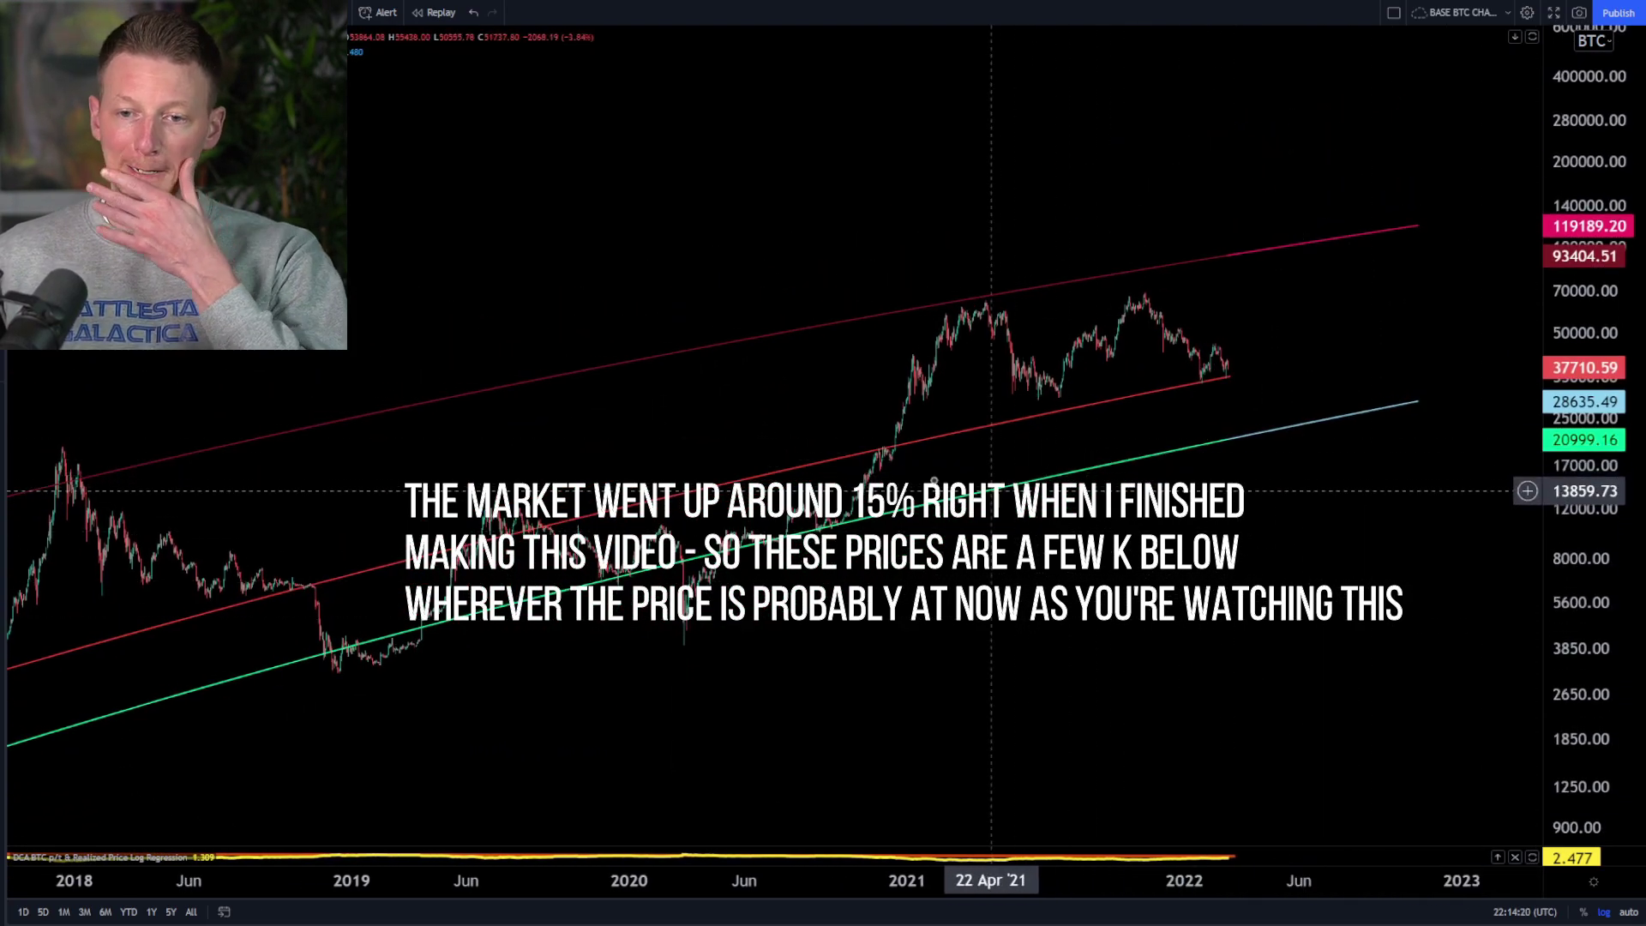
drag(682, 645, 990, 508)
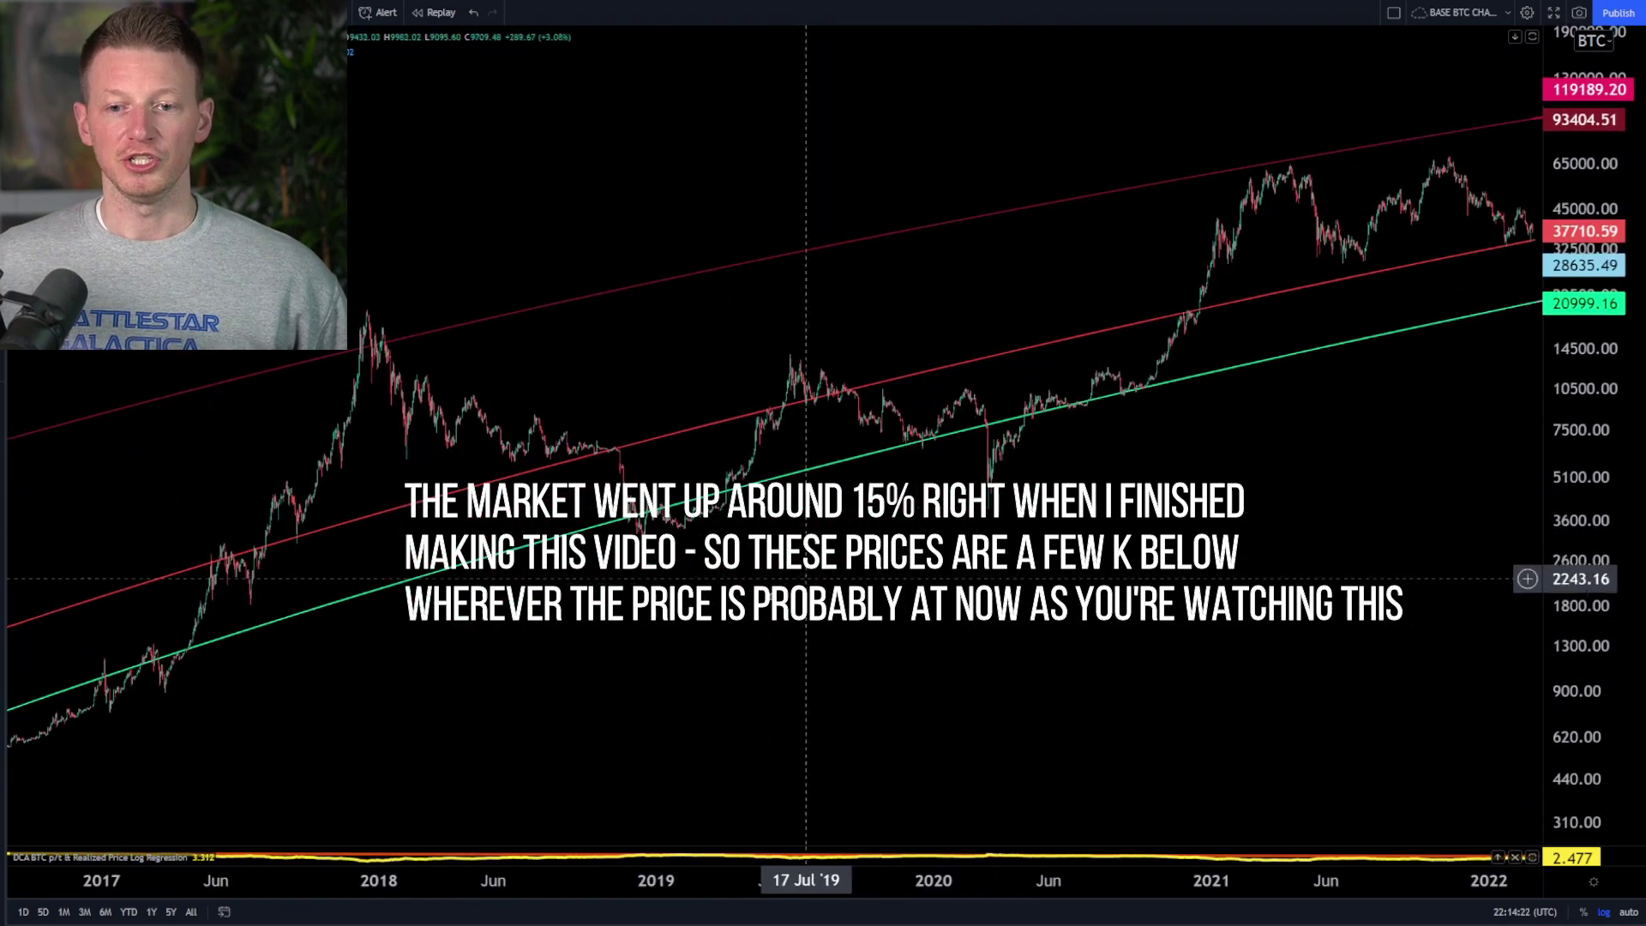
scroll(720, 611, down, 2)
drag(760, 675, 742, 660)
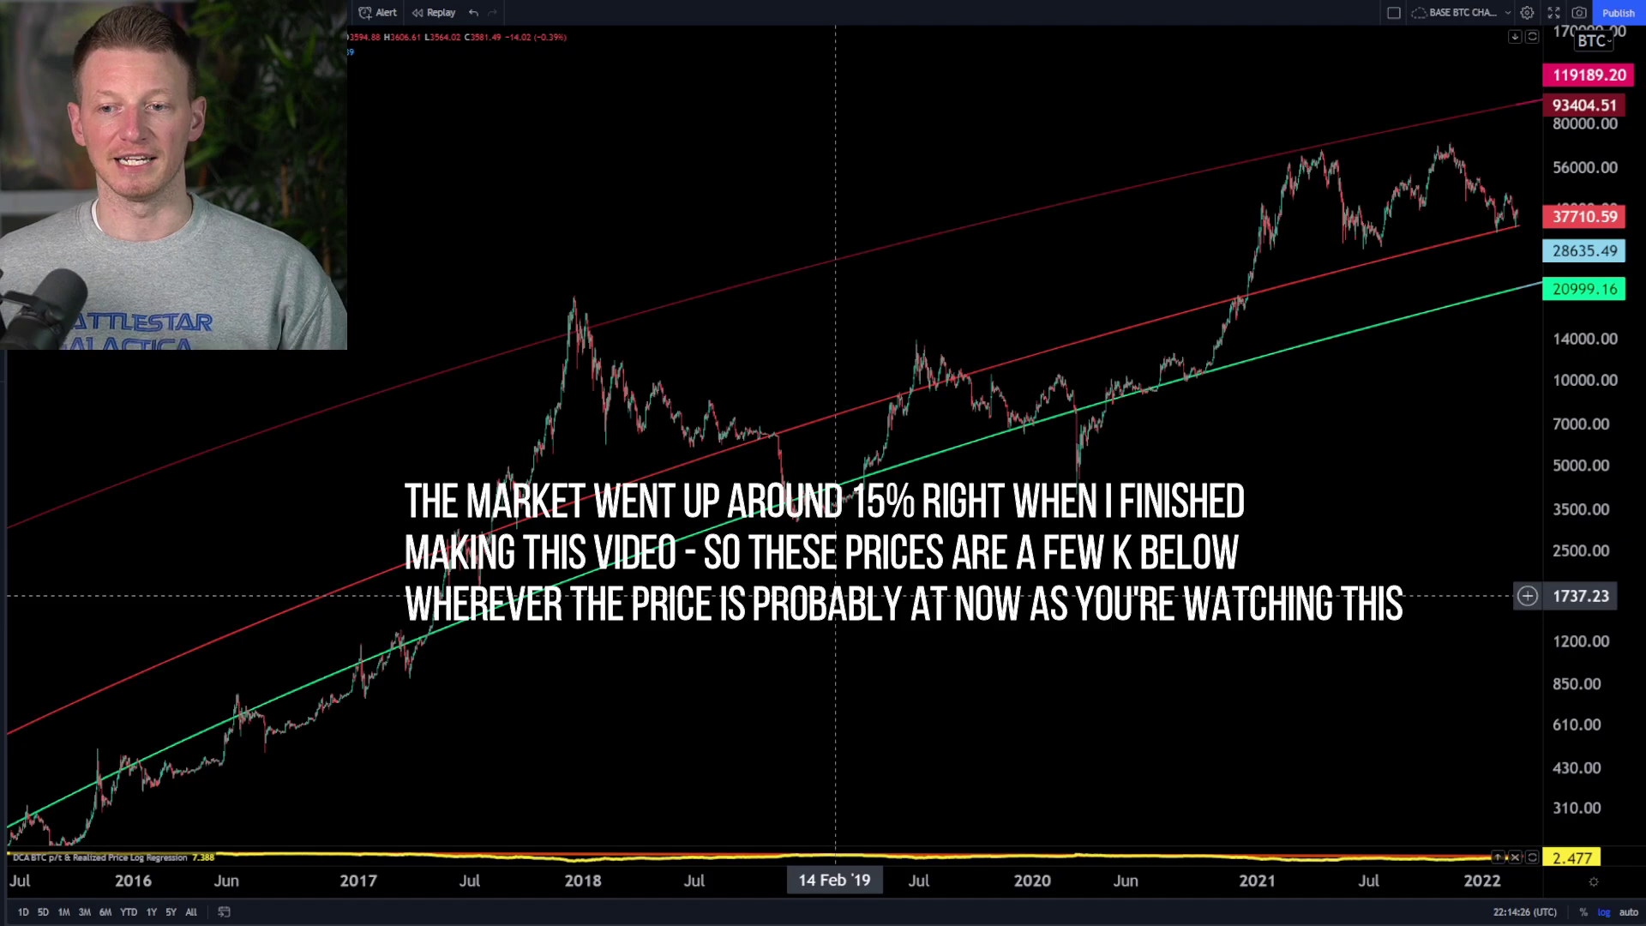
scroll(909, 574, up, 4)
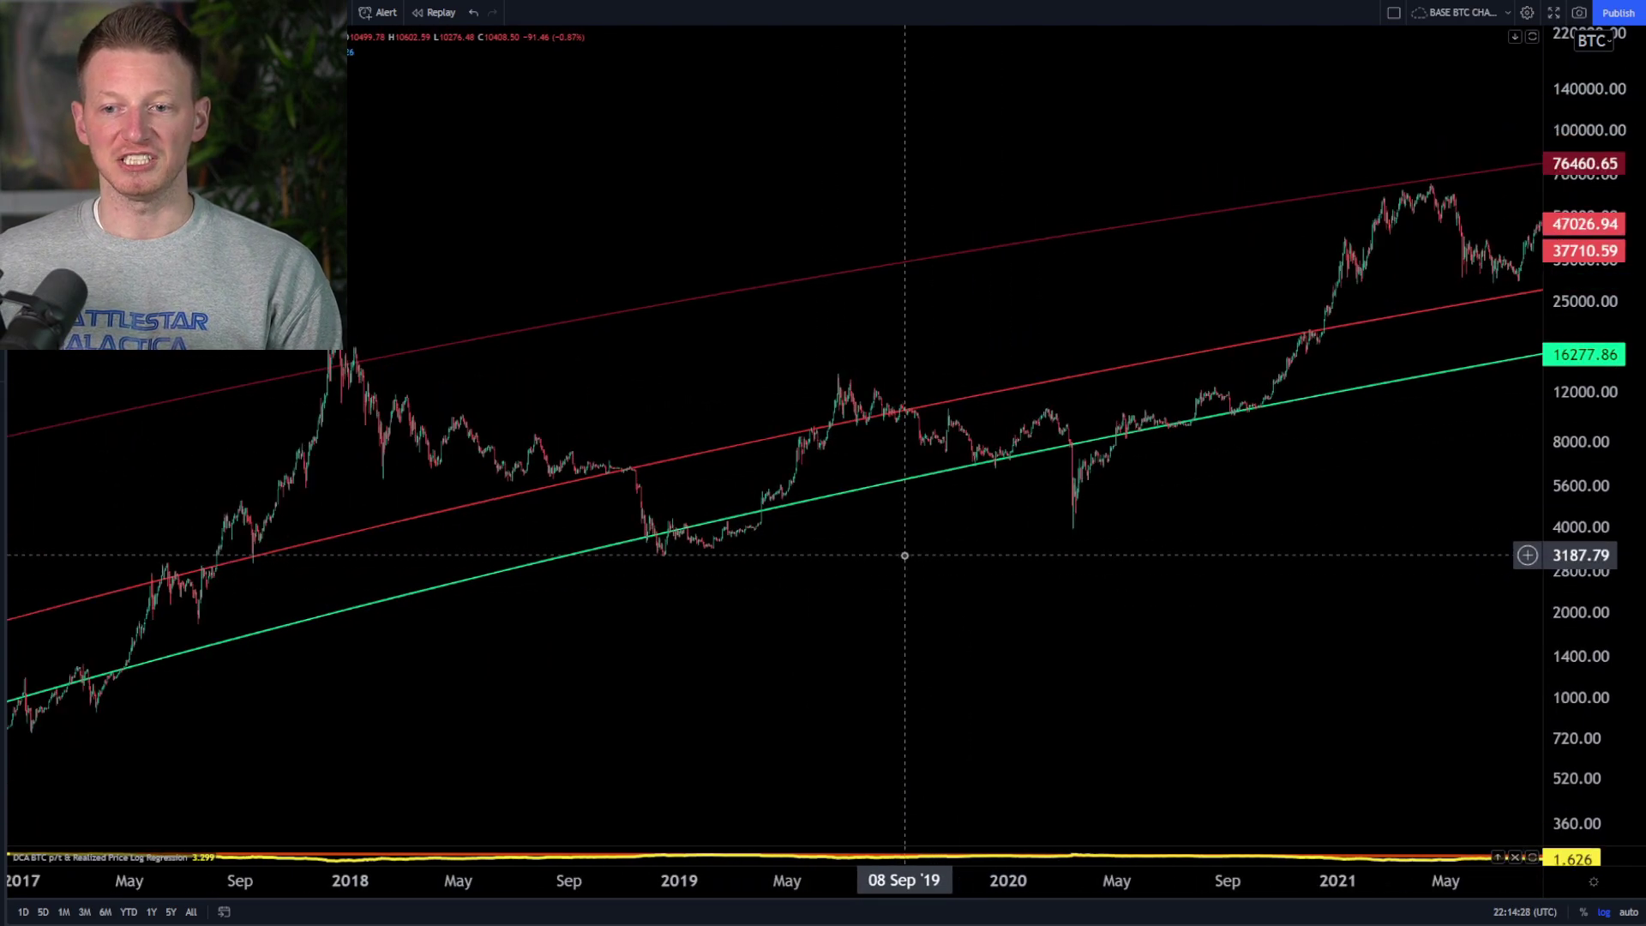
scroll(731, 643, left, 3)
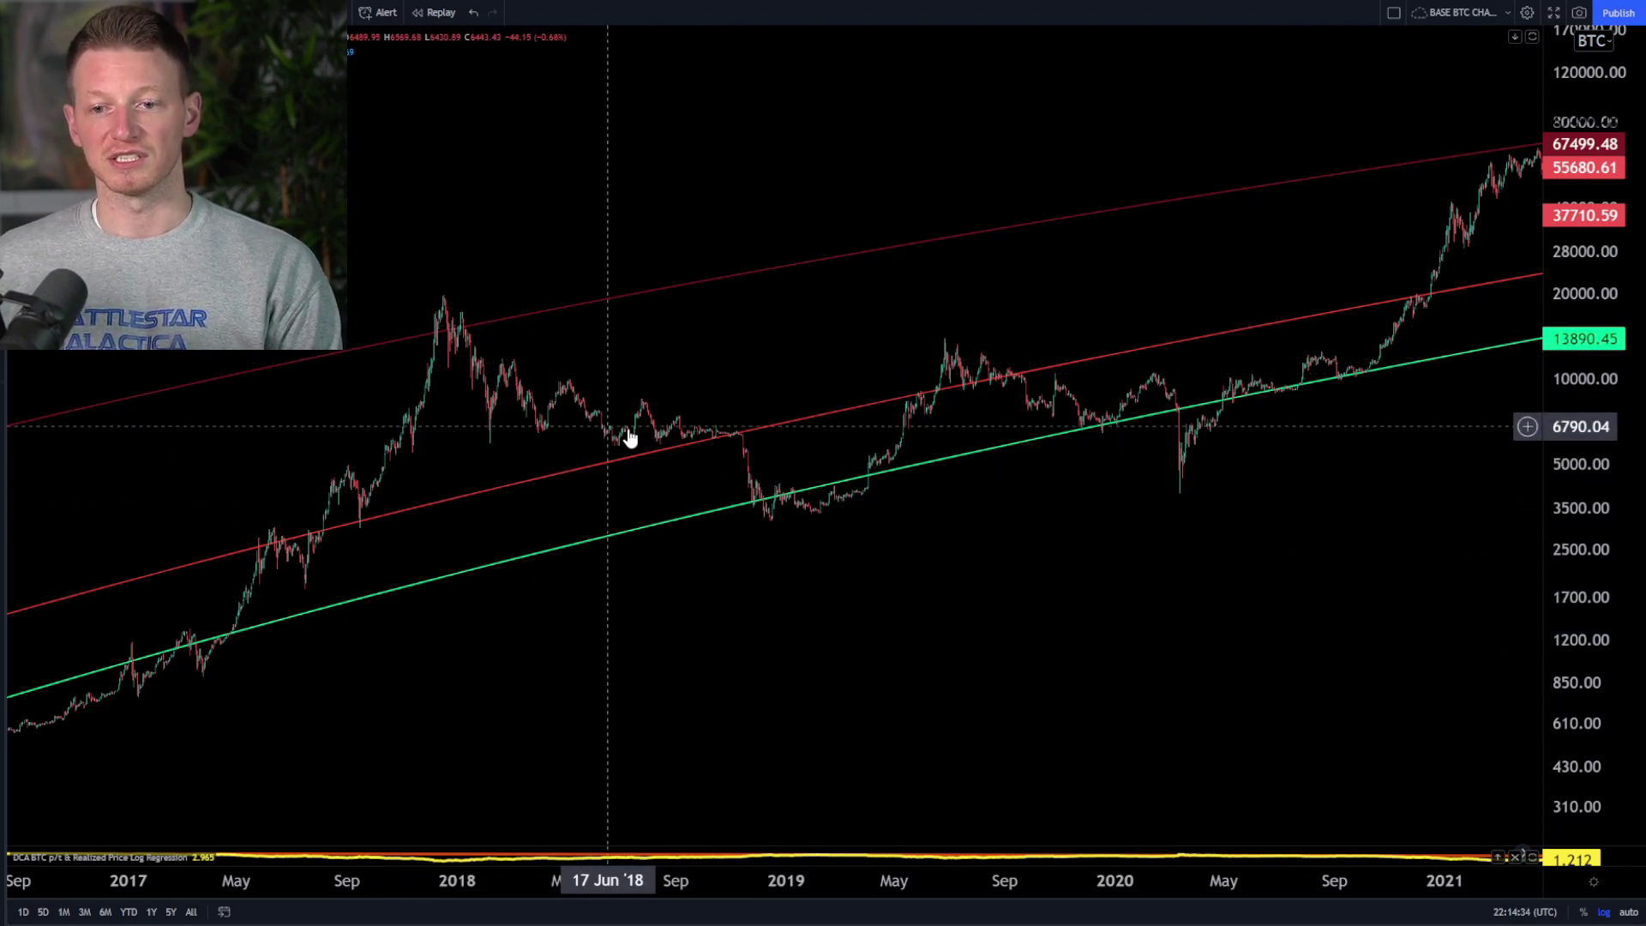
drag(576, 558, 703, 629)
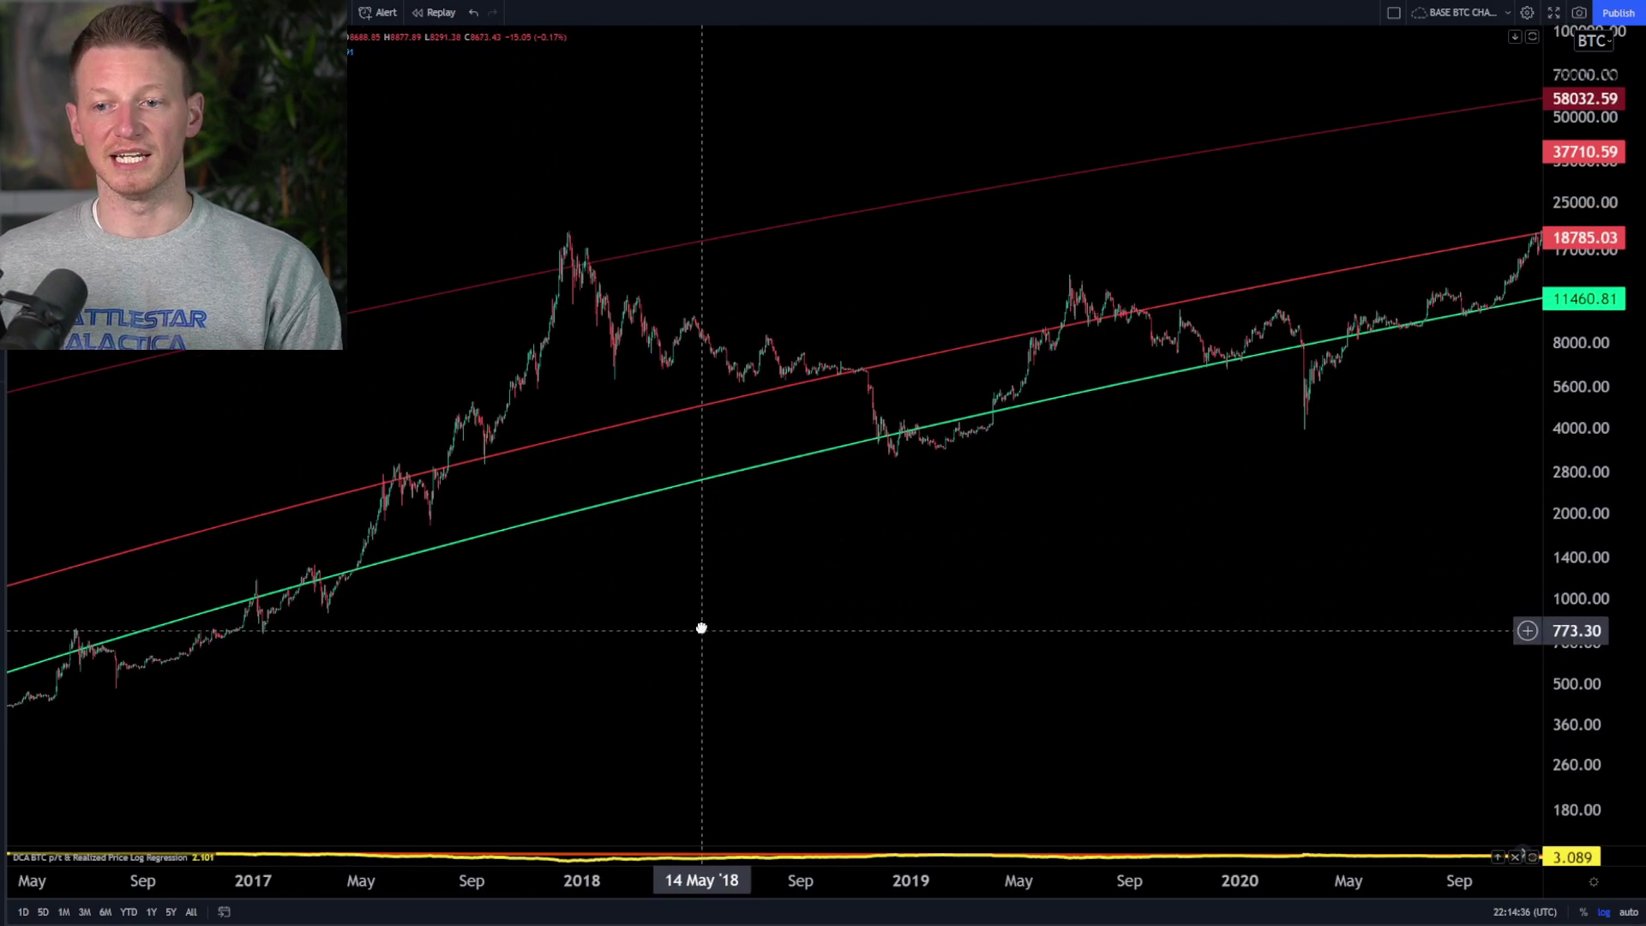
drag(903, 646, 857, 671)
scroll(1084, 576, up, 3)
drag(1280, 579, 1335, 593)
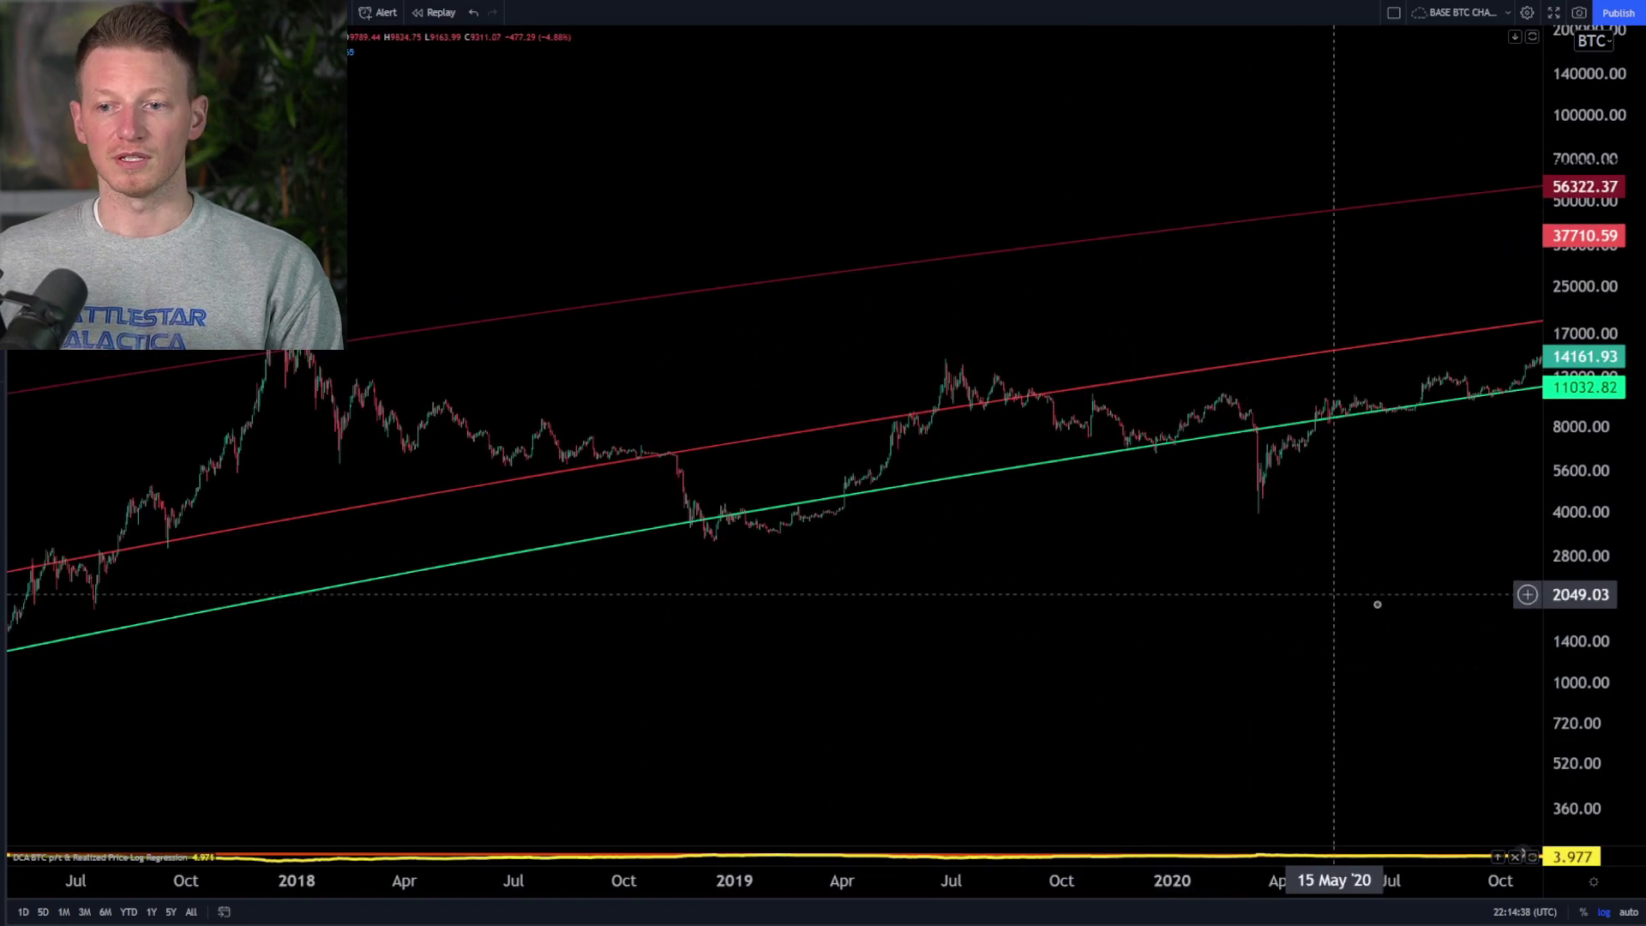
drag(1549, 676, 1573, 467)
drag(1228, 651, 1535, 515)
scroll(1018, 709, down, 5)
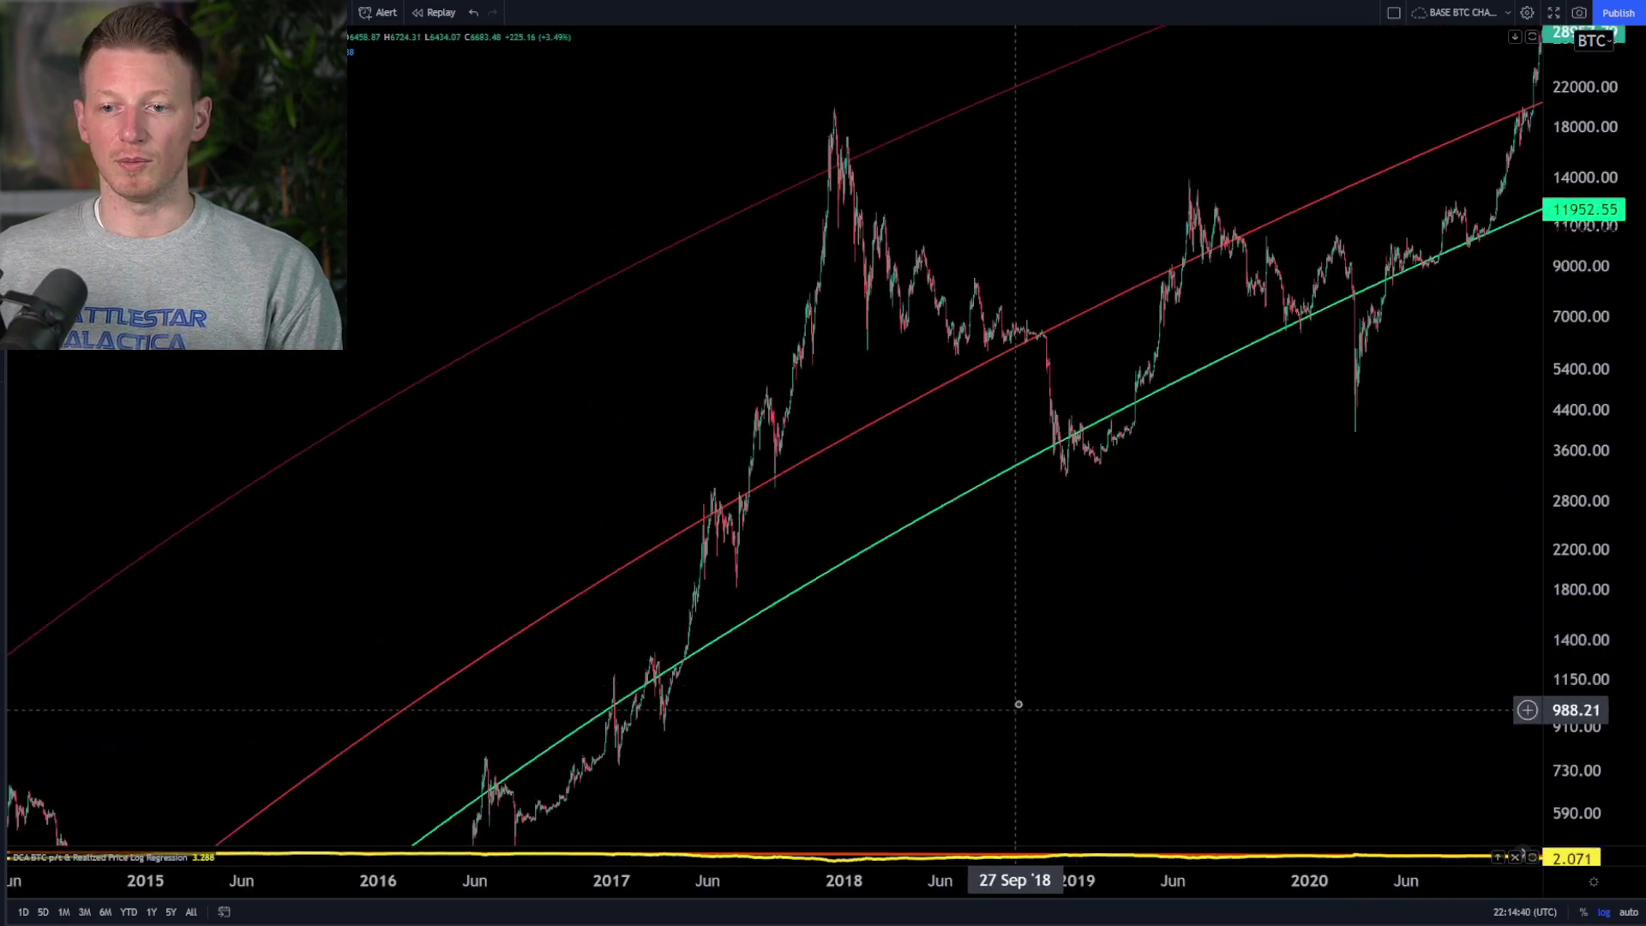
Examine the 2014 to 2015 bear market decline from the red regression curve to the green one
drag(1018, 709, 1052, 622)
drag(1606, 373, 1569, 669)
drag(703, 677, 997, 632)
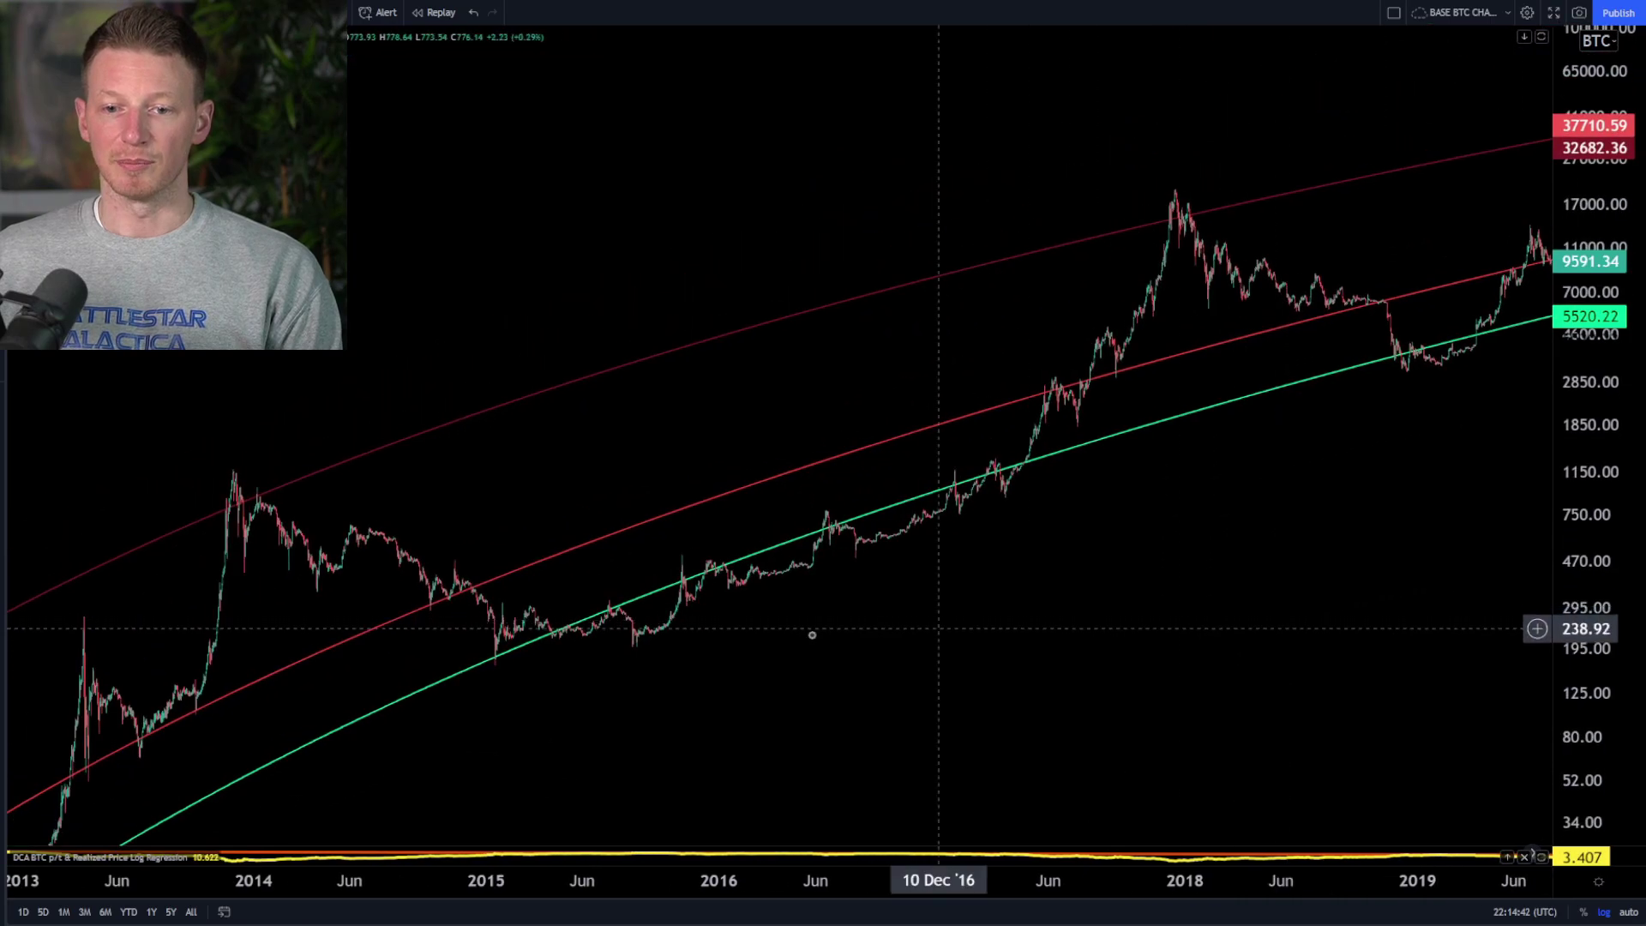
scroll(664, 682, up, 4)
scroll(745, 717, left, 3)
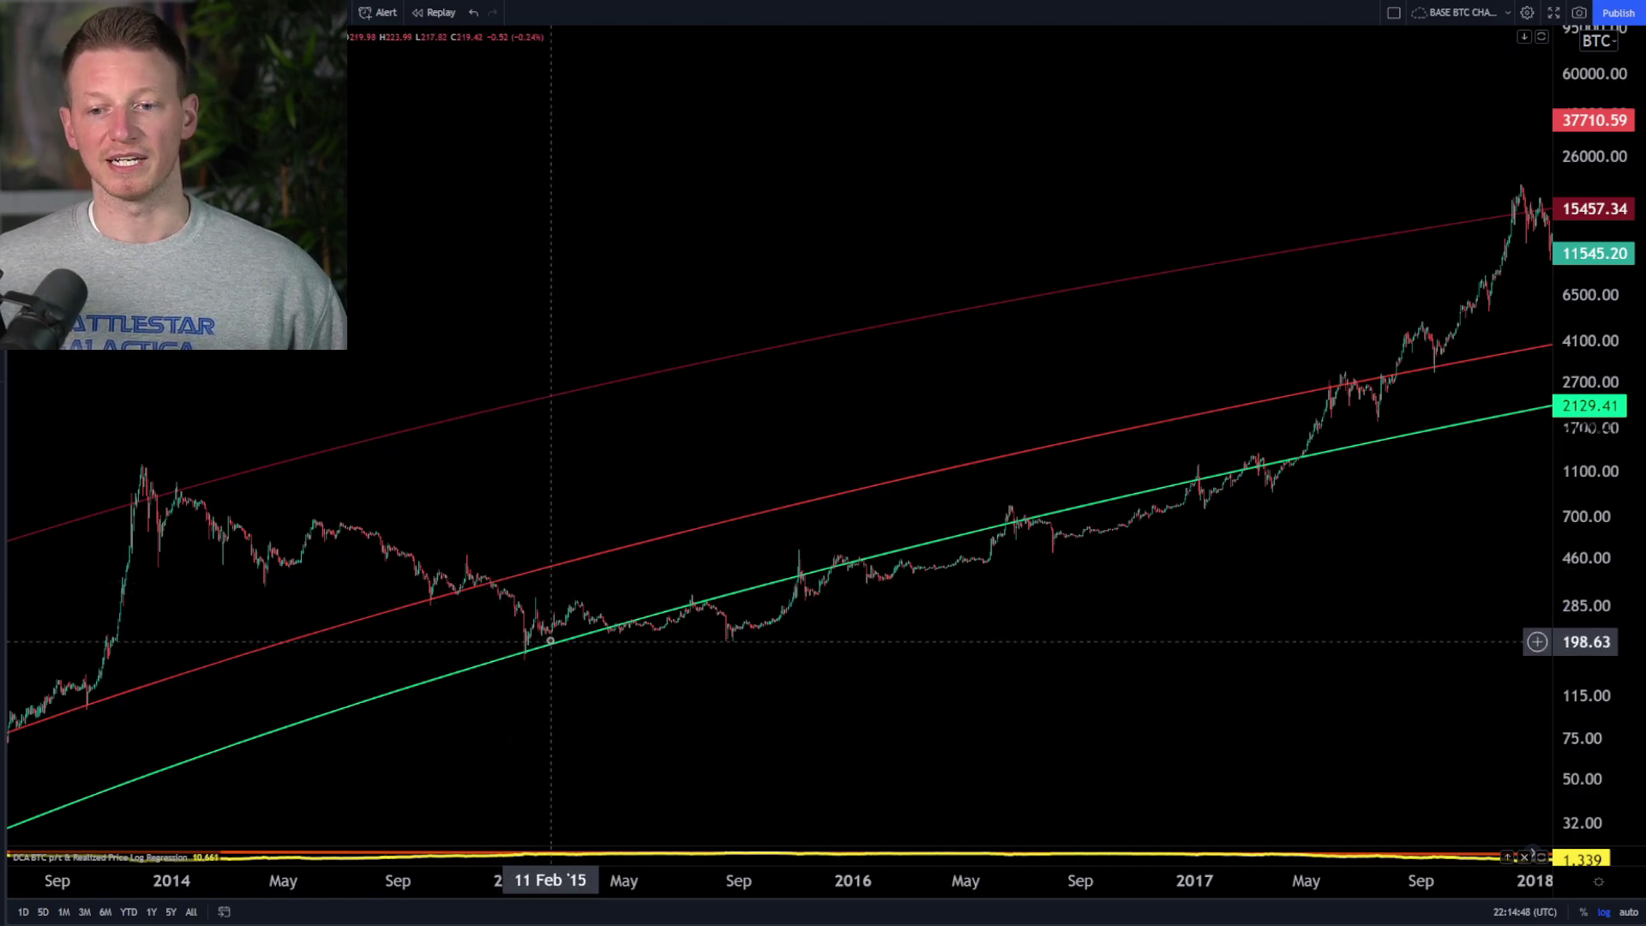
scroll(569, 728, up, 4)
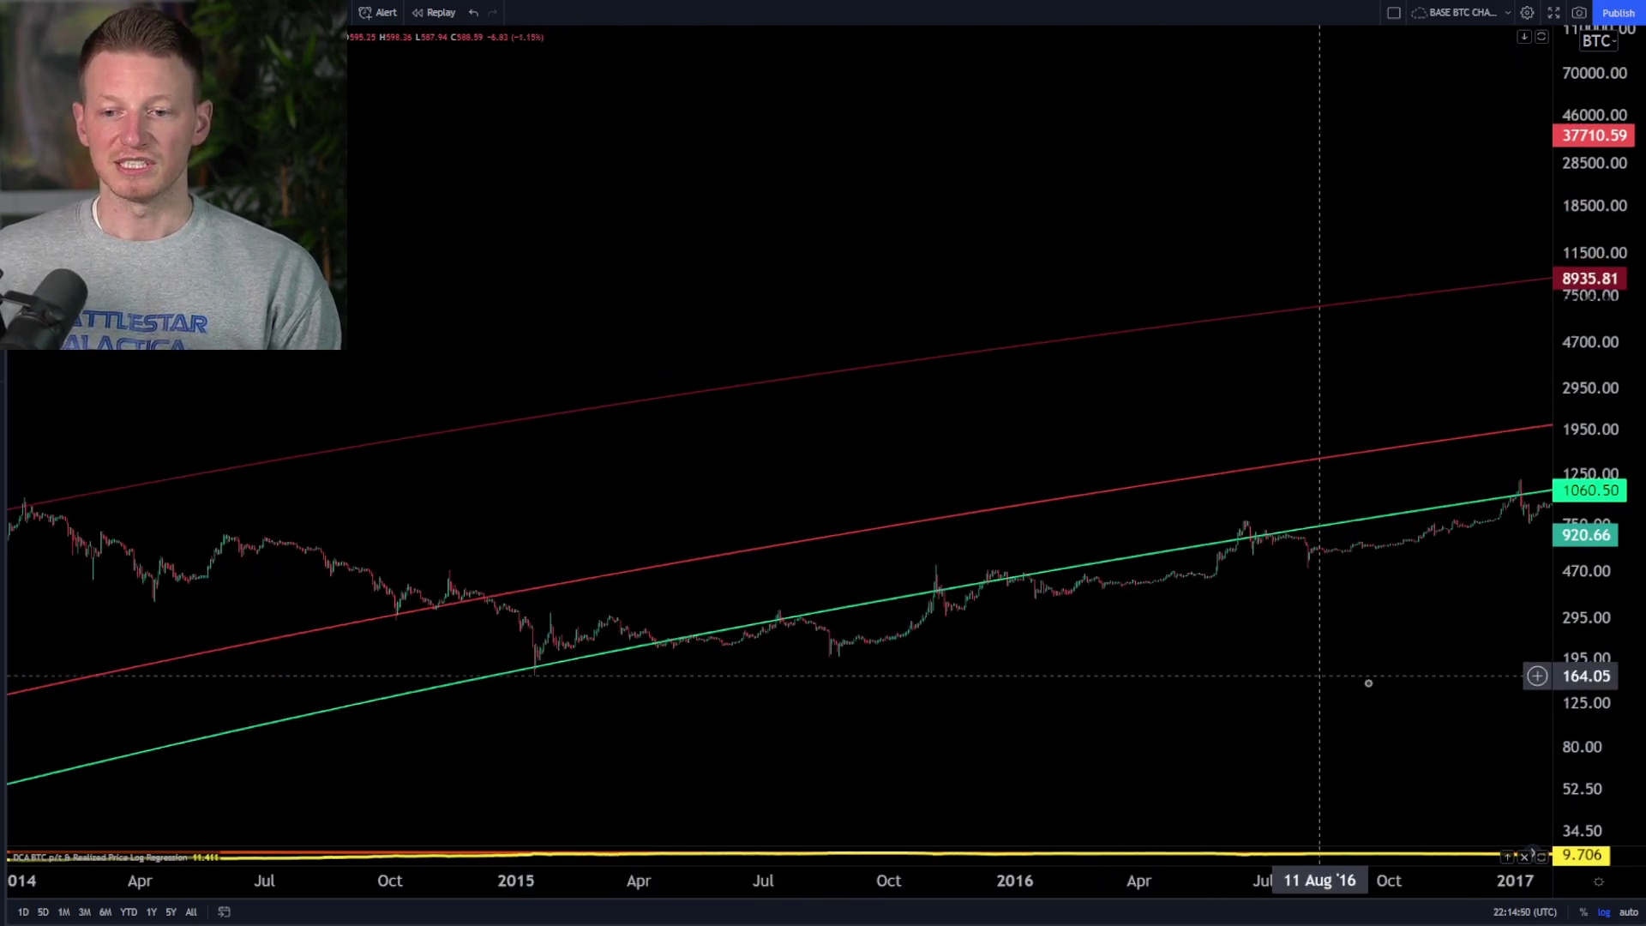
drag(1585, 706, 1585, 443)
drag(753, 525, 827, 261)
drag(966, 651, 1039, 599)
scroll(740, 602, up, 4)
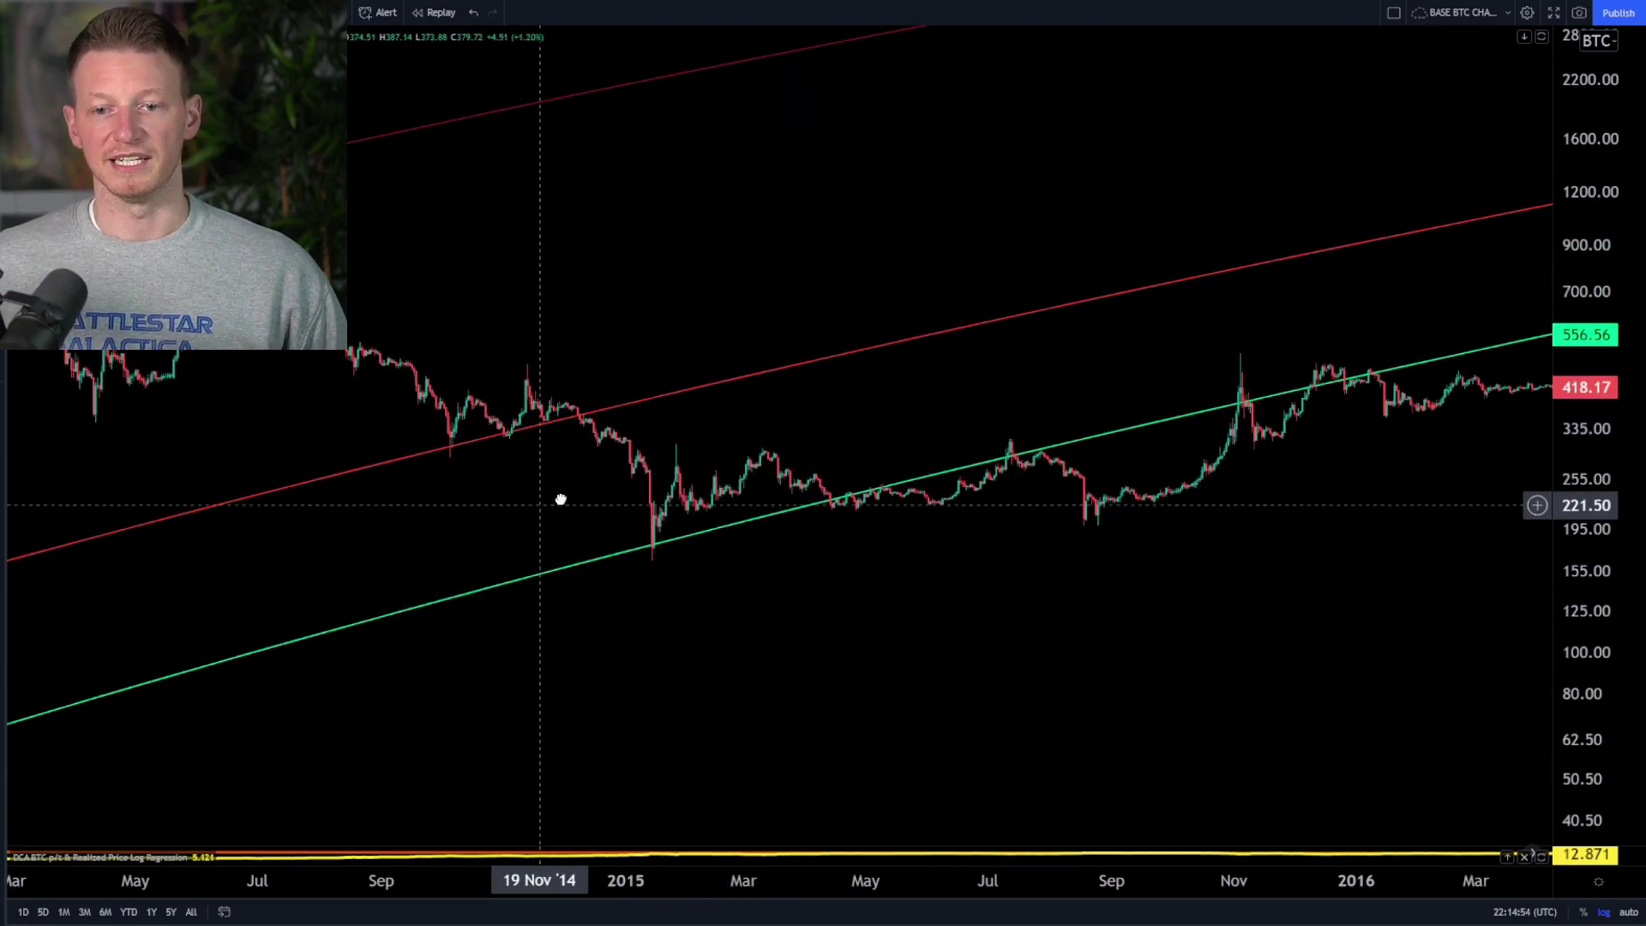
drag(562, 500, 707, 497)
scroll(658, 507, down, 4)
drag(533, 661, 556, 604)
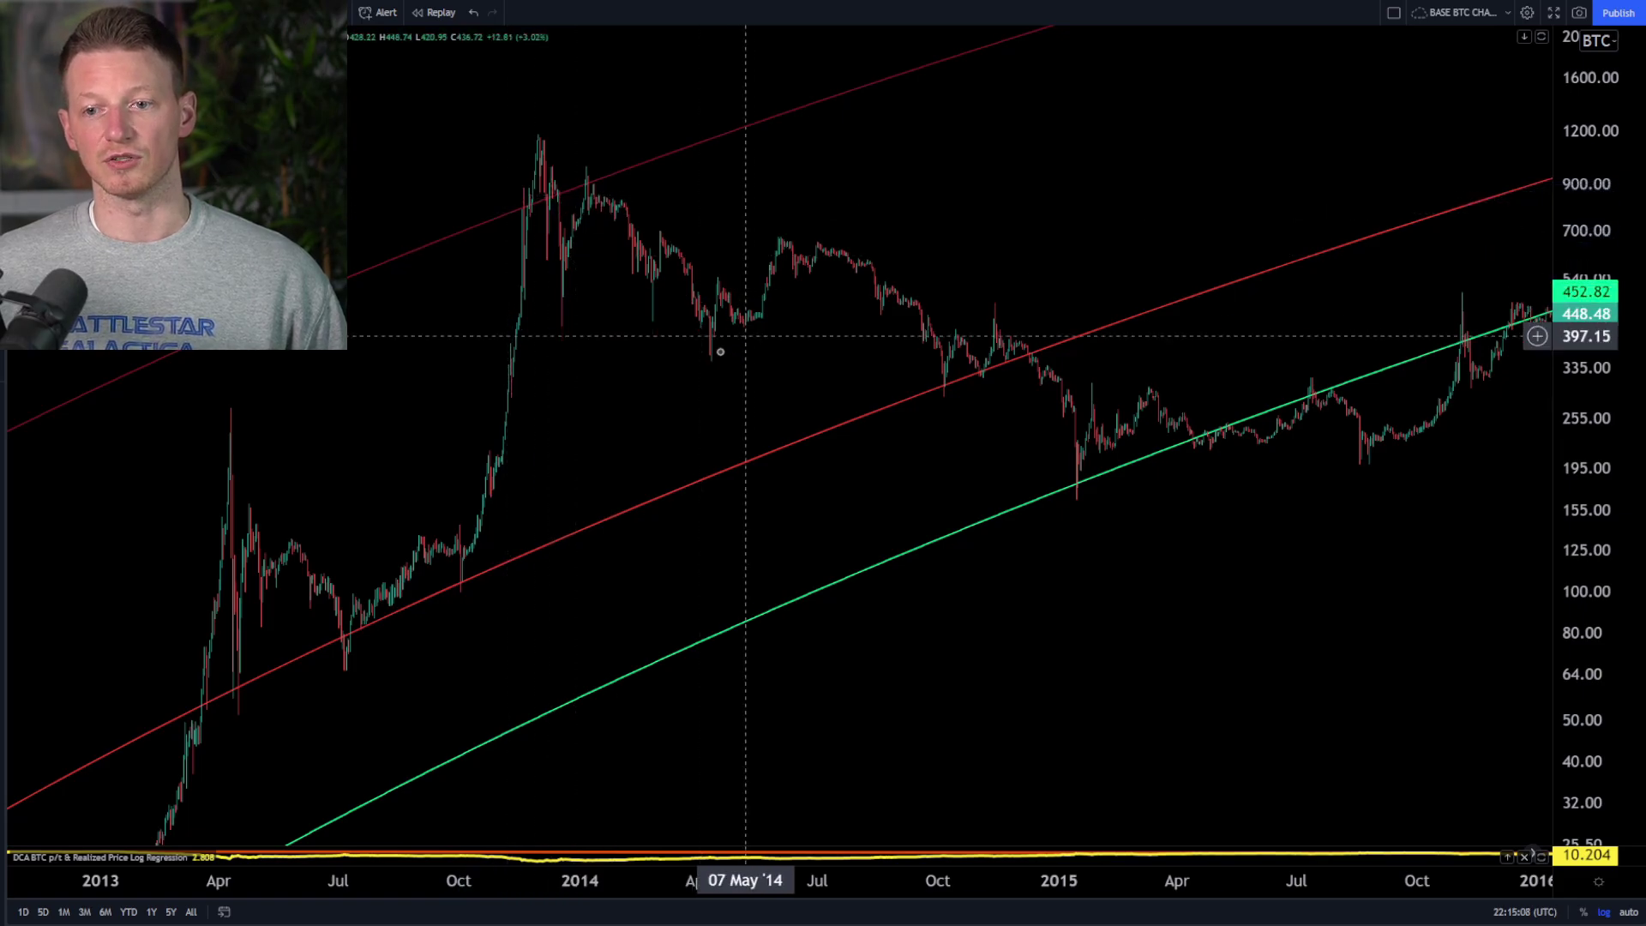
Draw a yellow ellipse around the price action at the red curve from about 17 Sep 2014 to 7 Jan 2015
drag(696, 365, 393, 393)
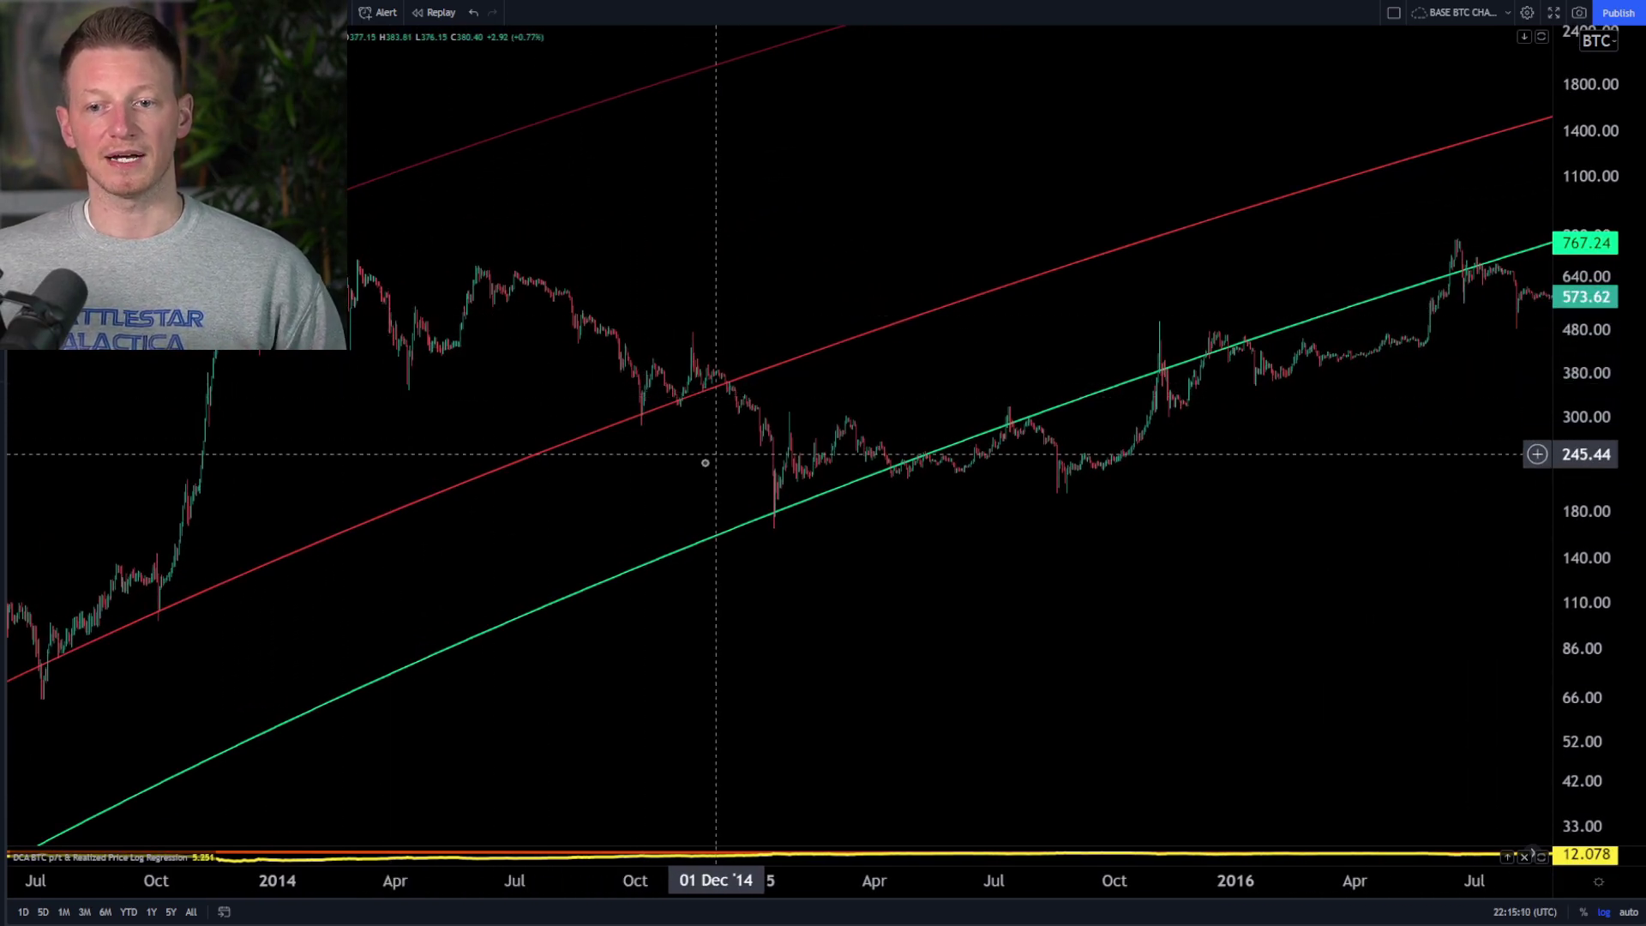
drag(701, 455, 845, 429)
scroll(844, 434, up, 5)
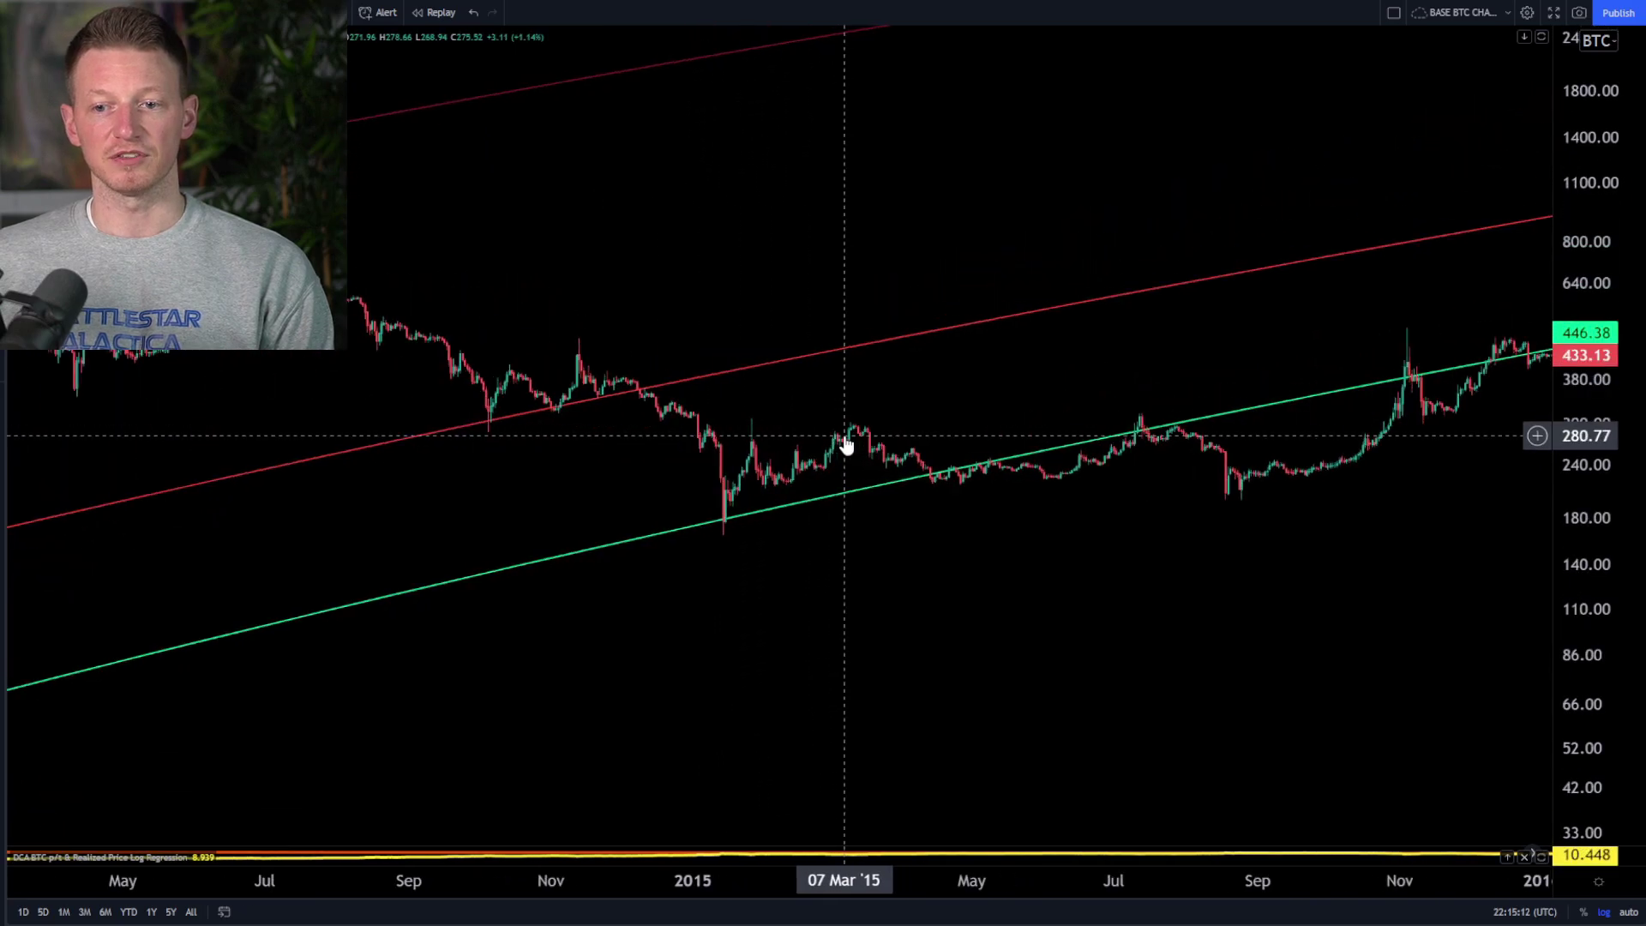
drag(819, 676, 830, 698)
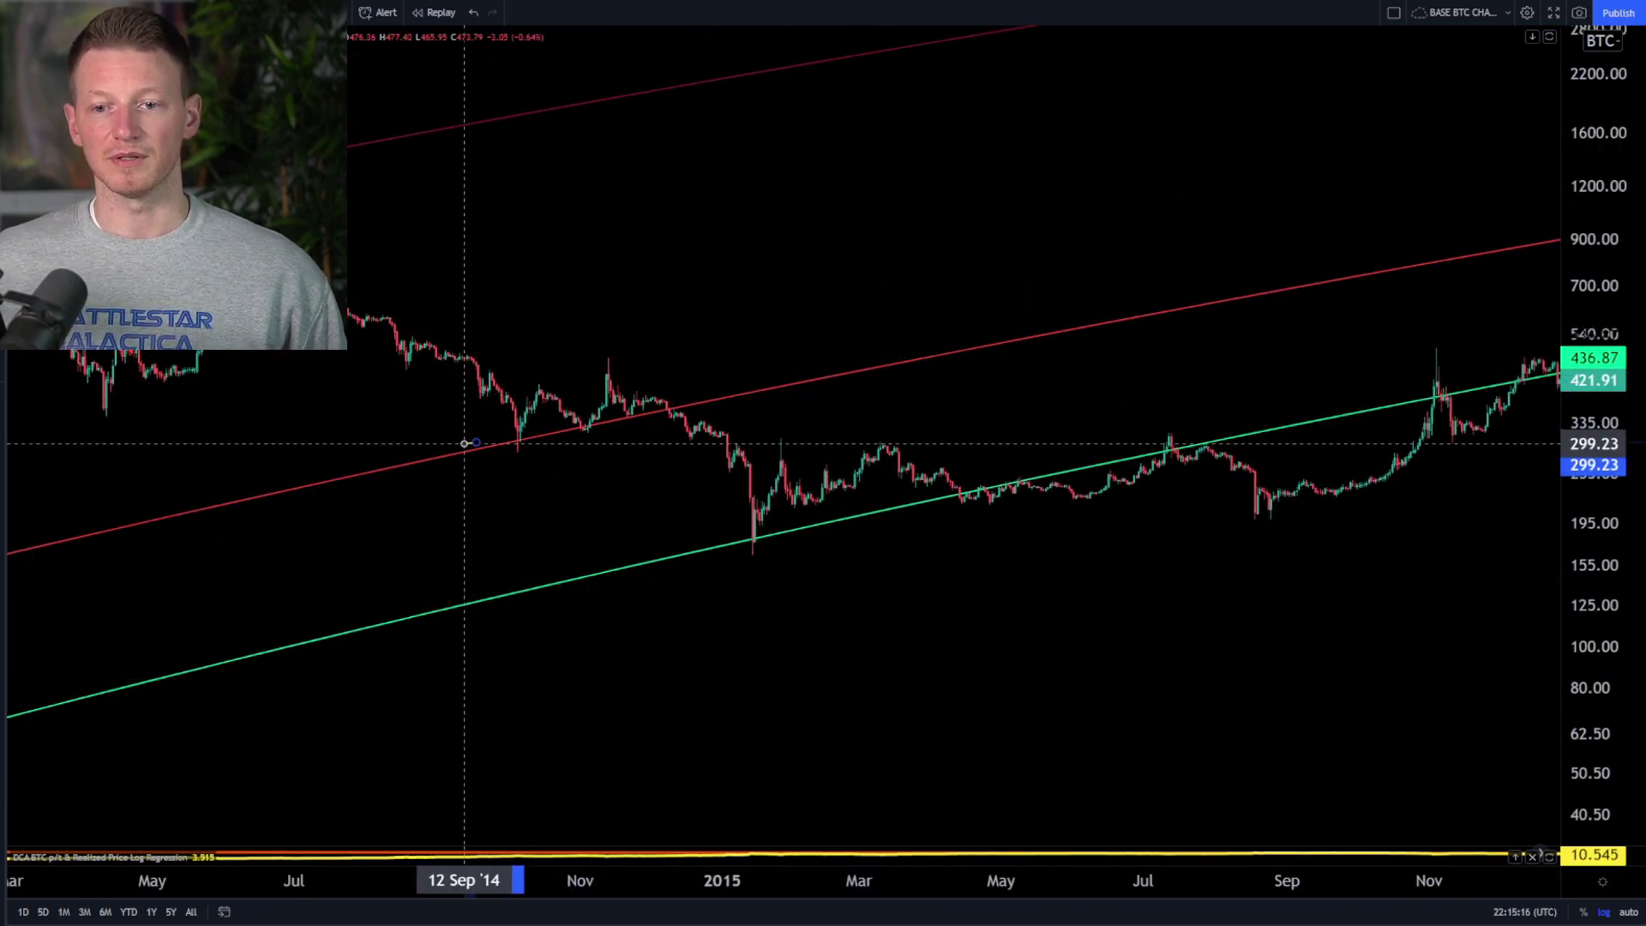
click(476, 442)
click(749, 374)
click(607, 315)
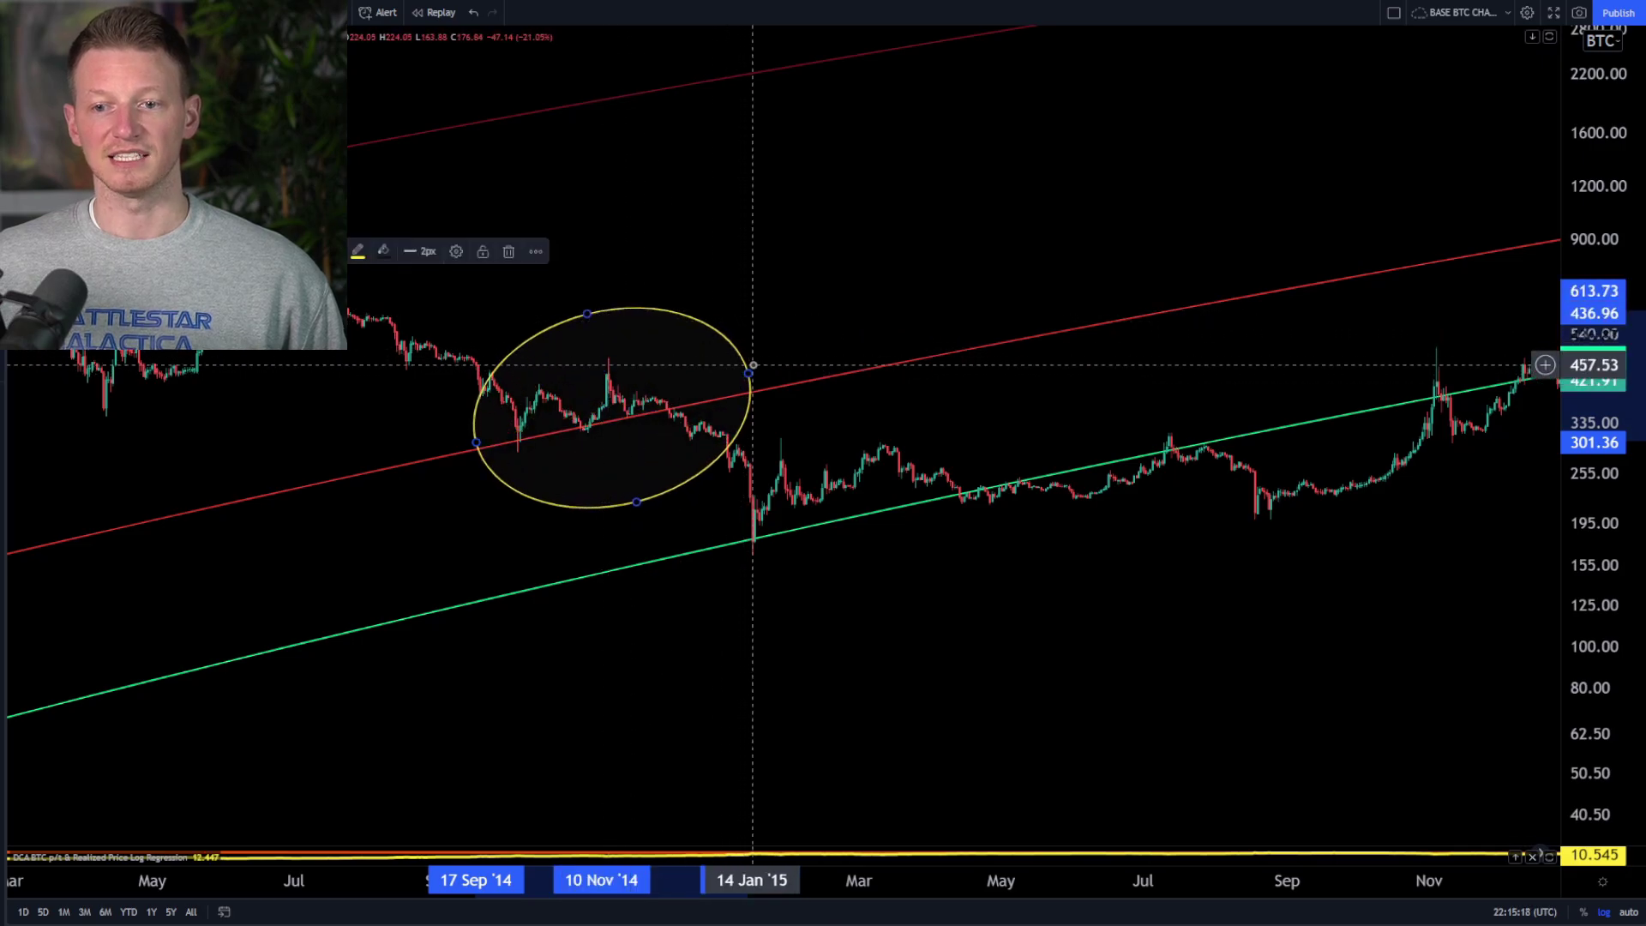
drag(747, 374, 736, 387)
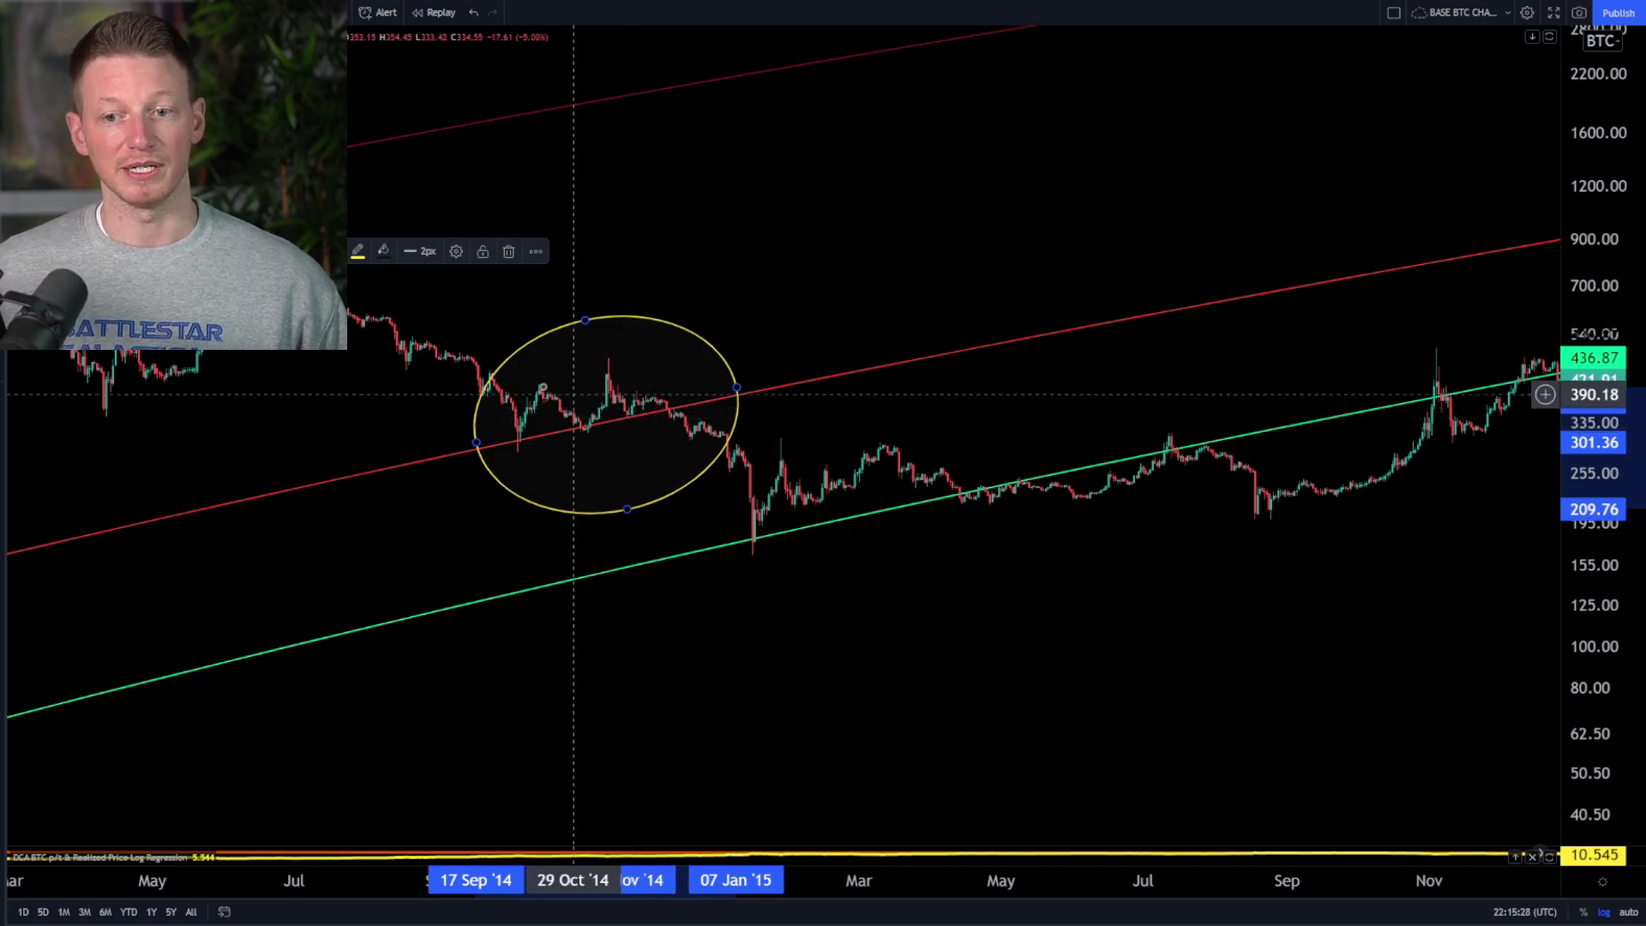
key(Escape)
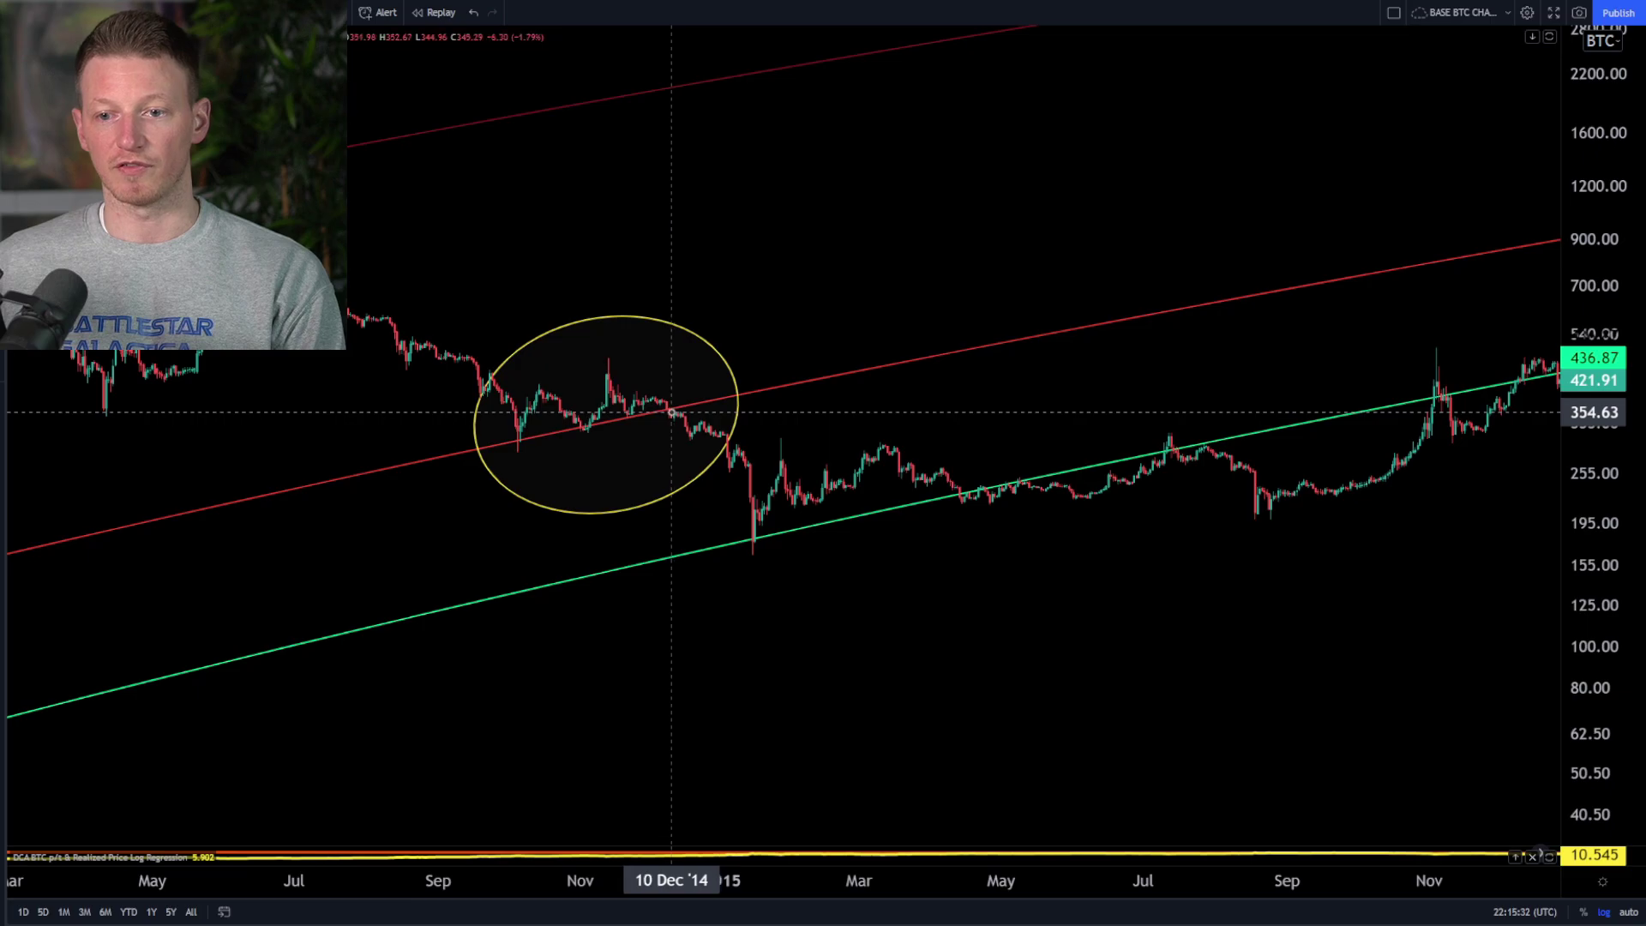
Mark a range measurement of the price drop from the red curve in early December 2014 to the mid-January 2015 low
mouse_move(668, 409)
mouse_down()
mouse_move(753, 471)
mouse_move(755, 561)
mouse_up()
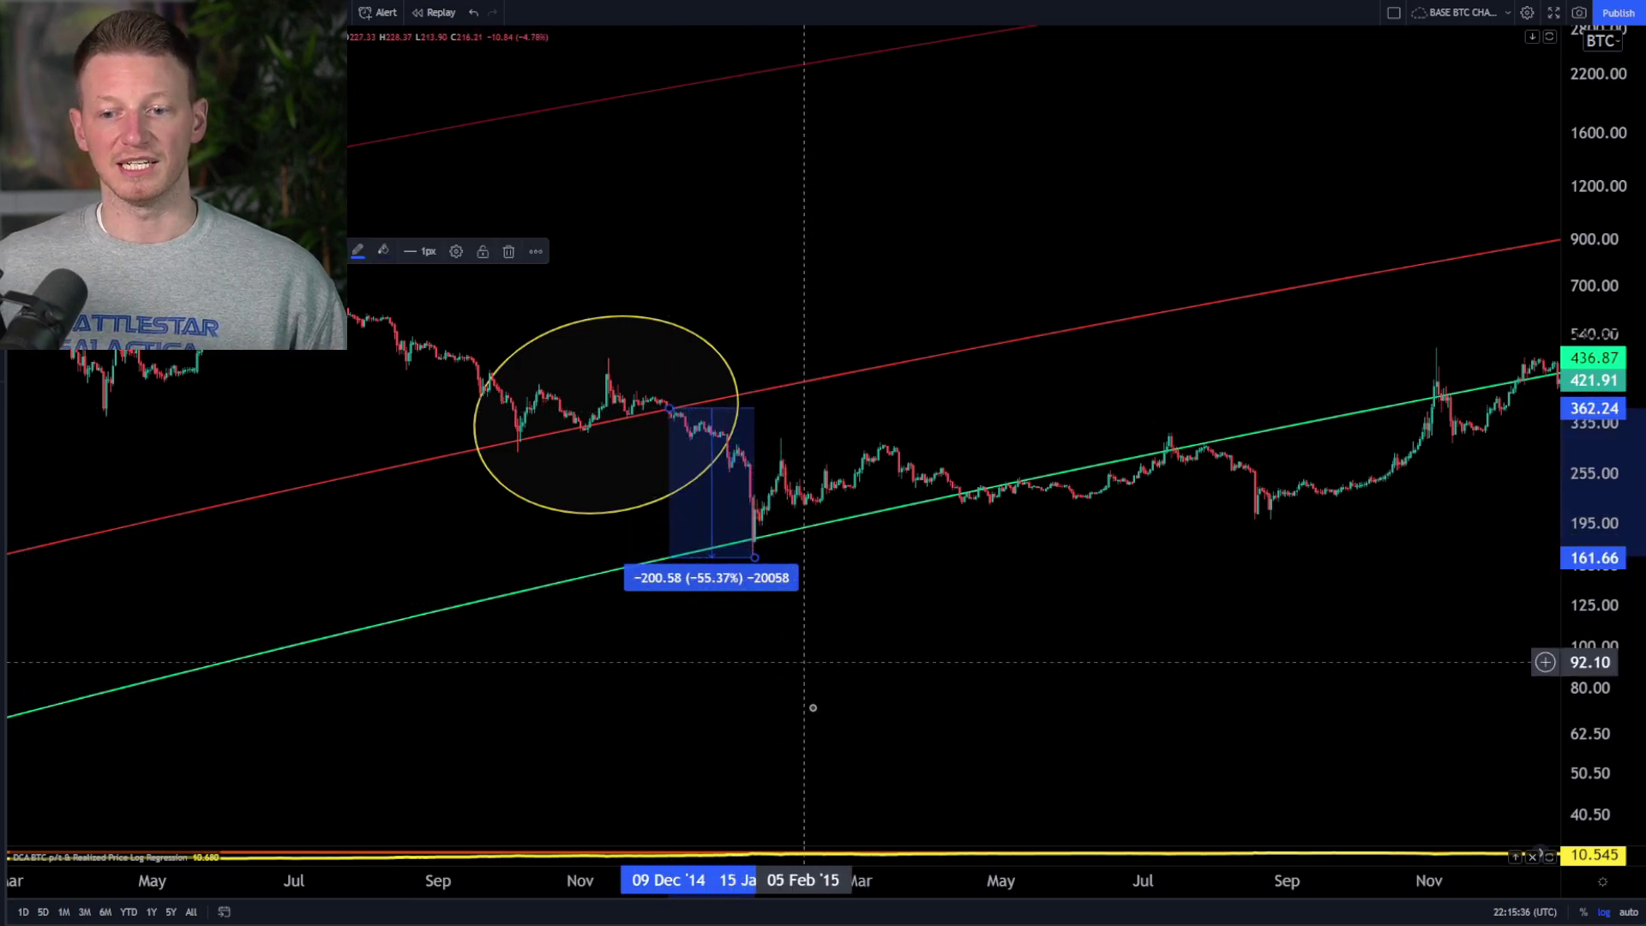
click(745, 552)
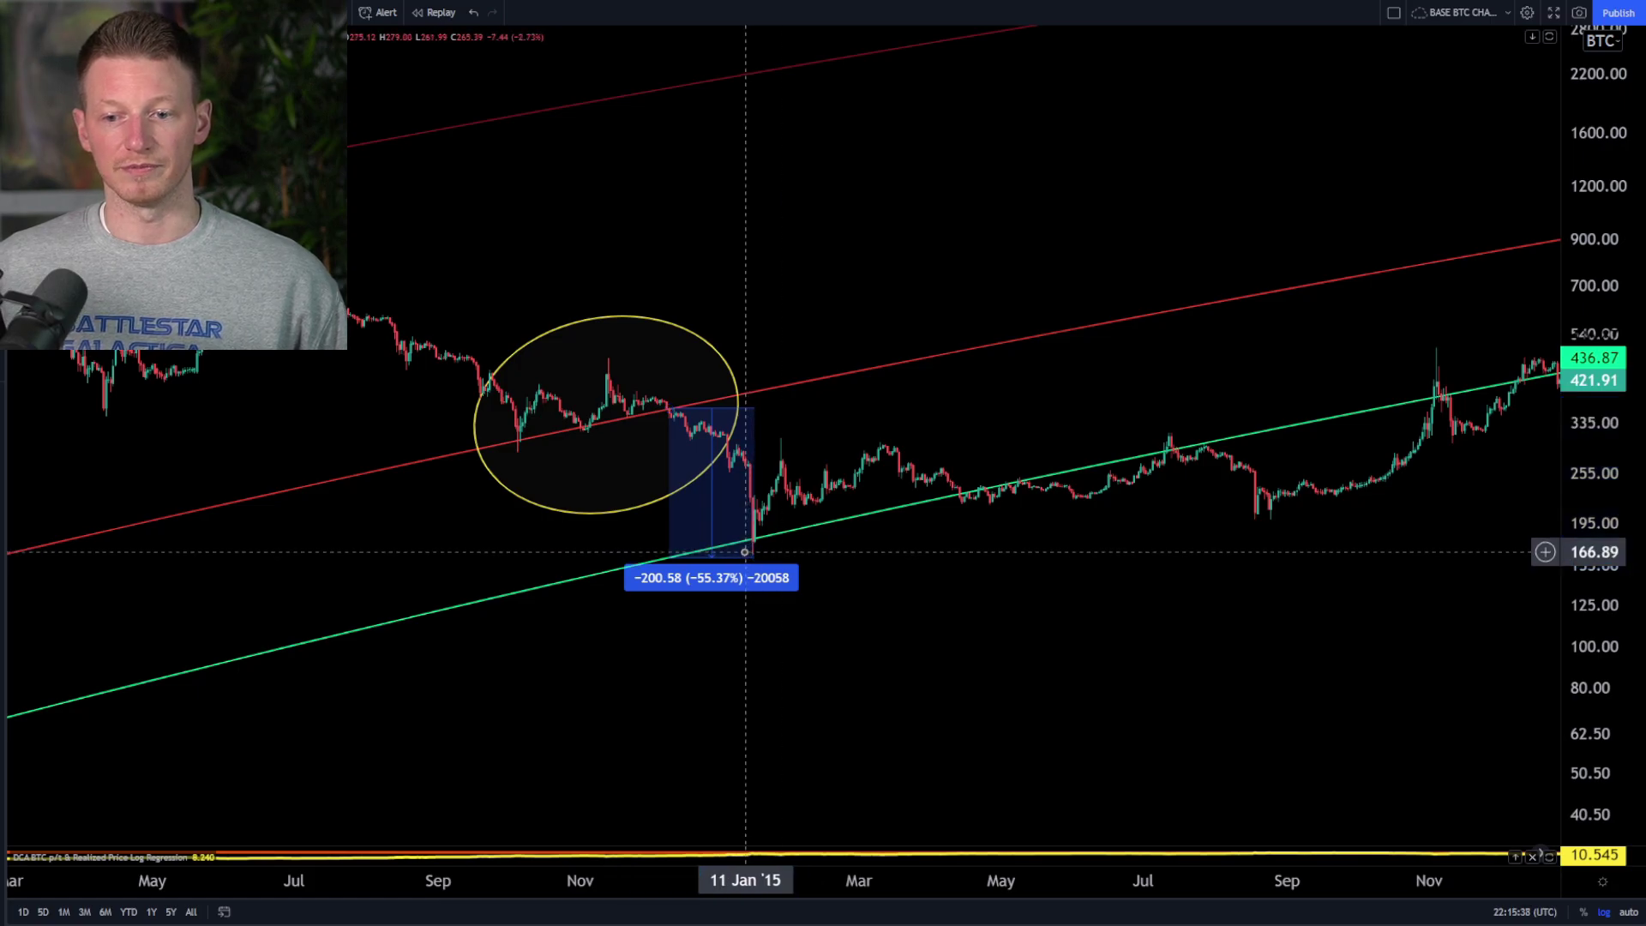
click(695, 418)
Examine the price action following the measured January 2015 low, along the green curve through 2015 and 2016
drag(1235, 688, 961, 744)
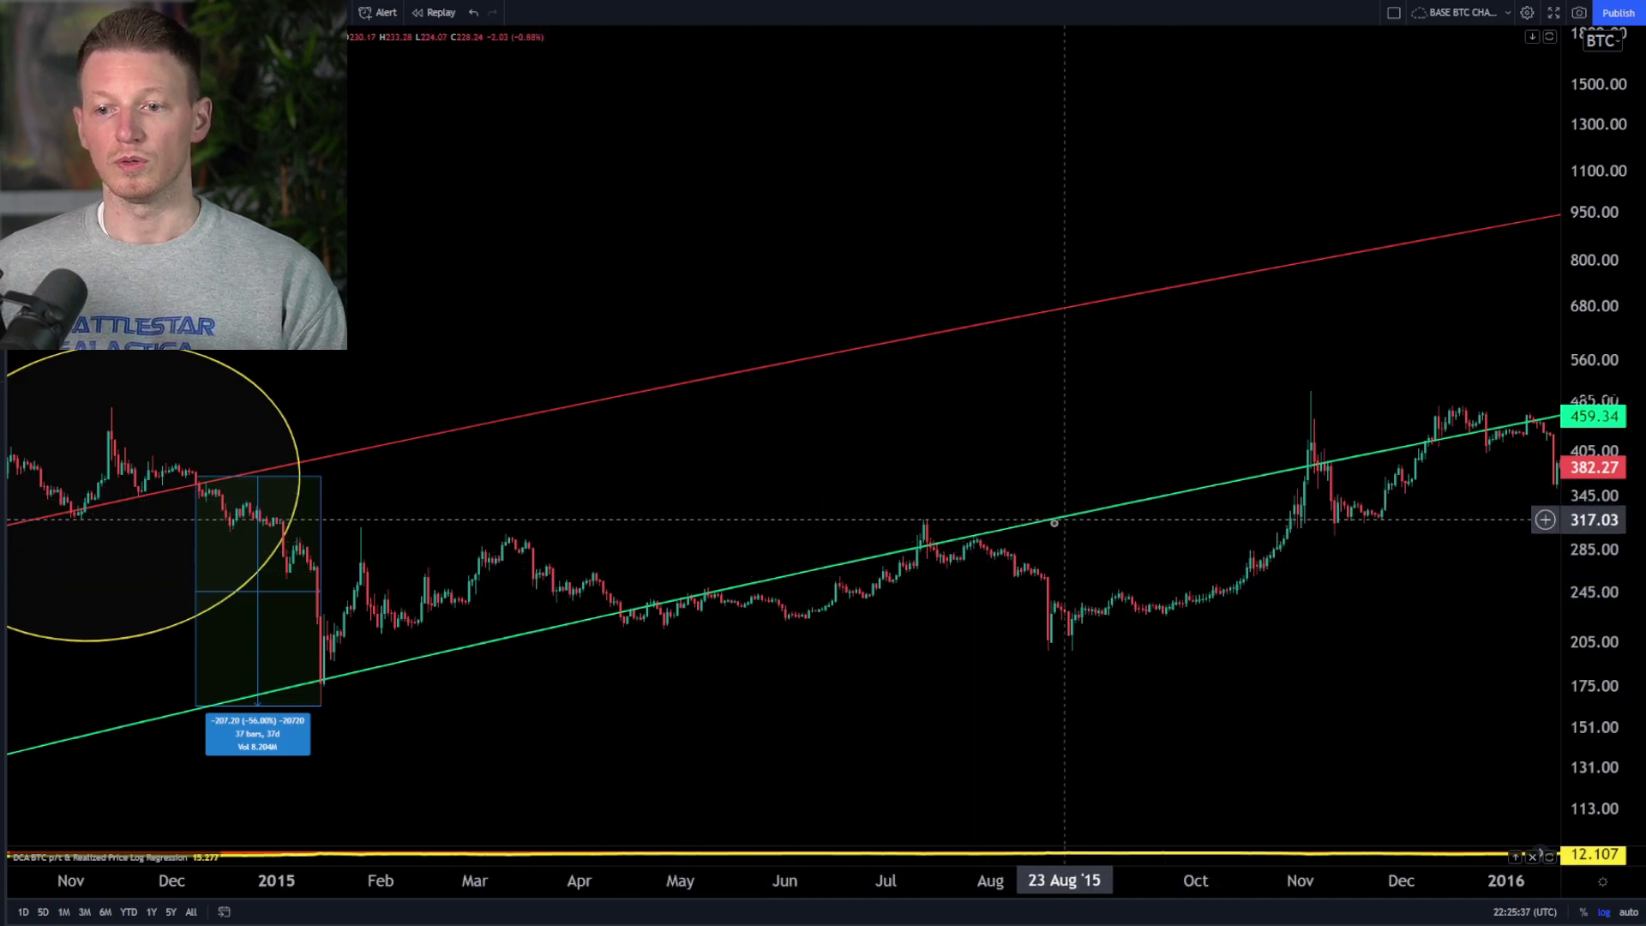
scroll(1231, 639, down, 5)
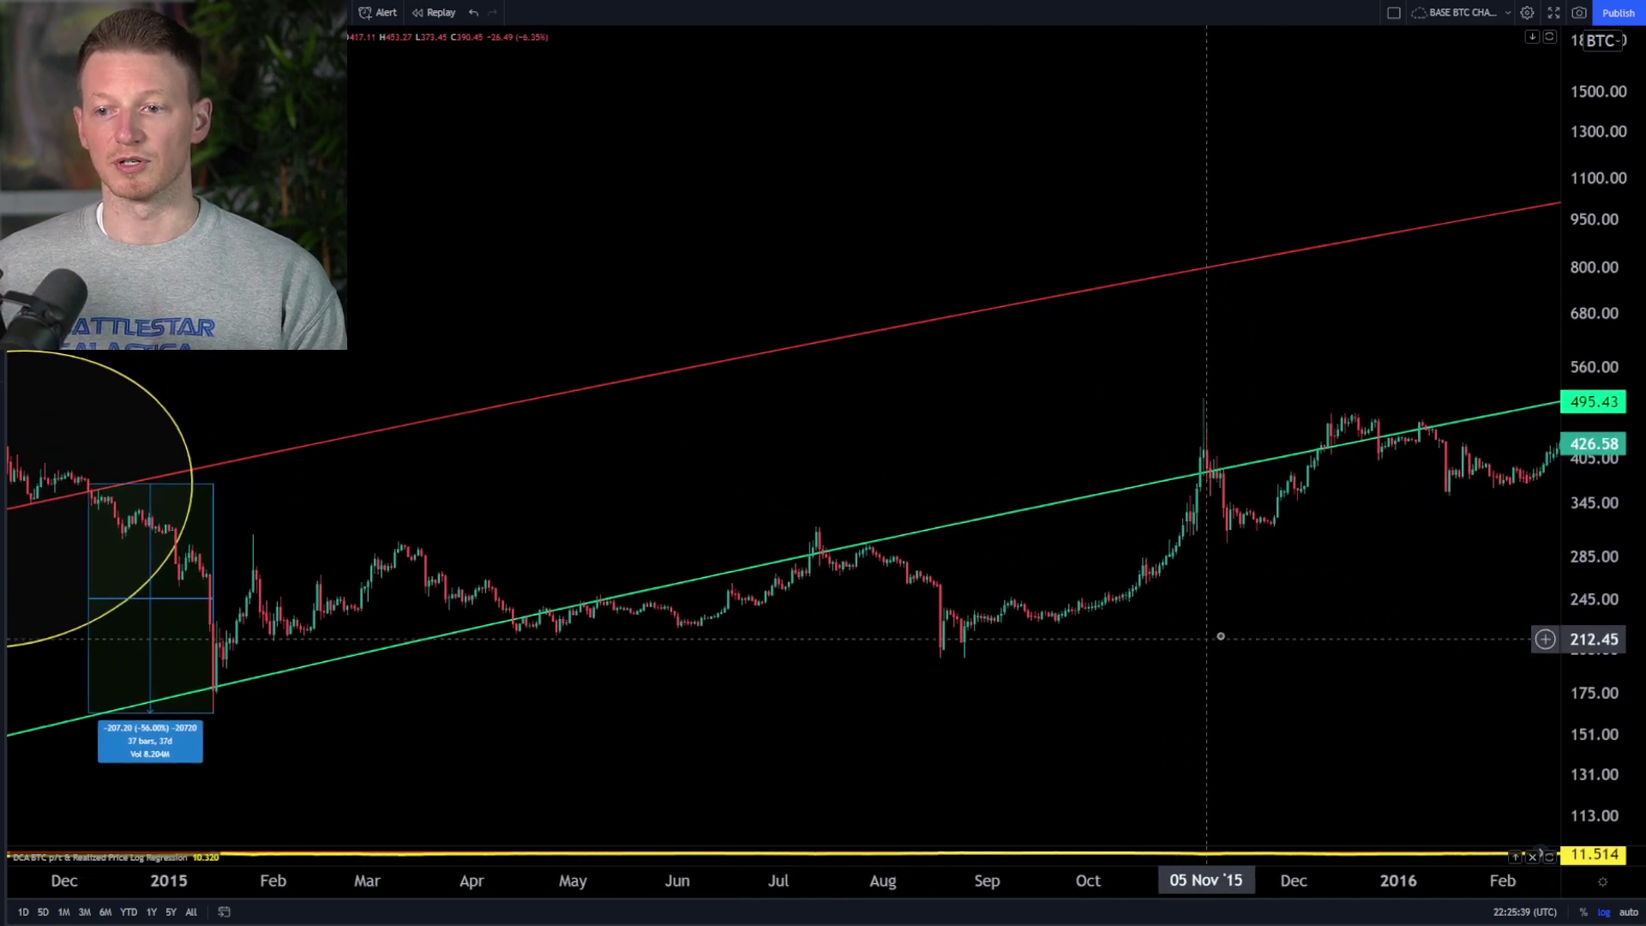
drag(1596, 480, 1580, 649)
scroll(1275, 617, down, 4)
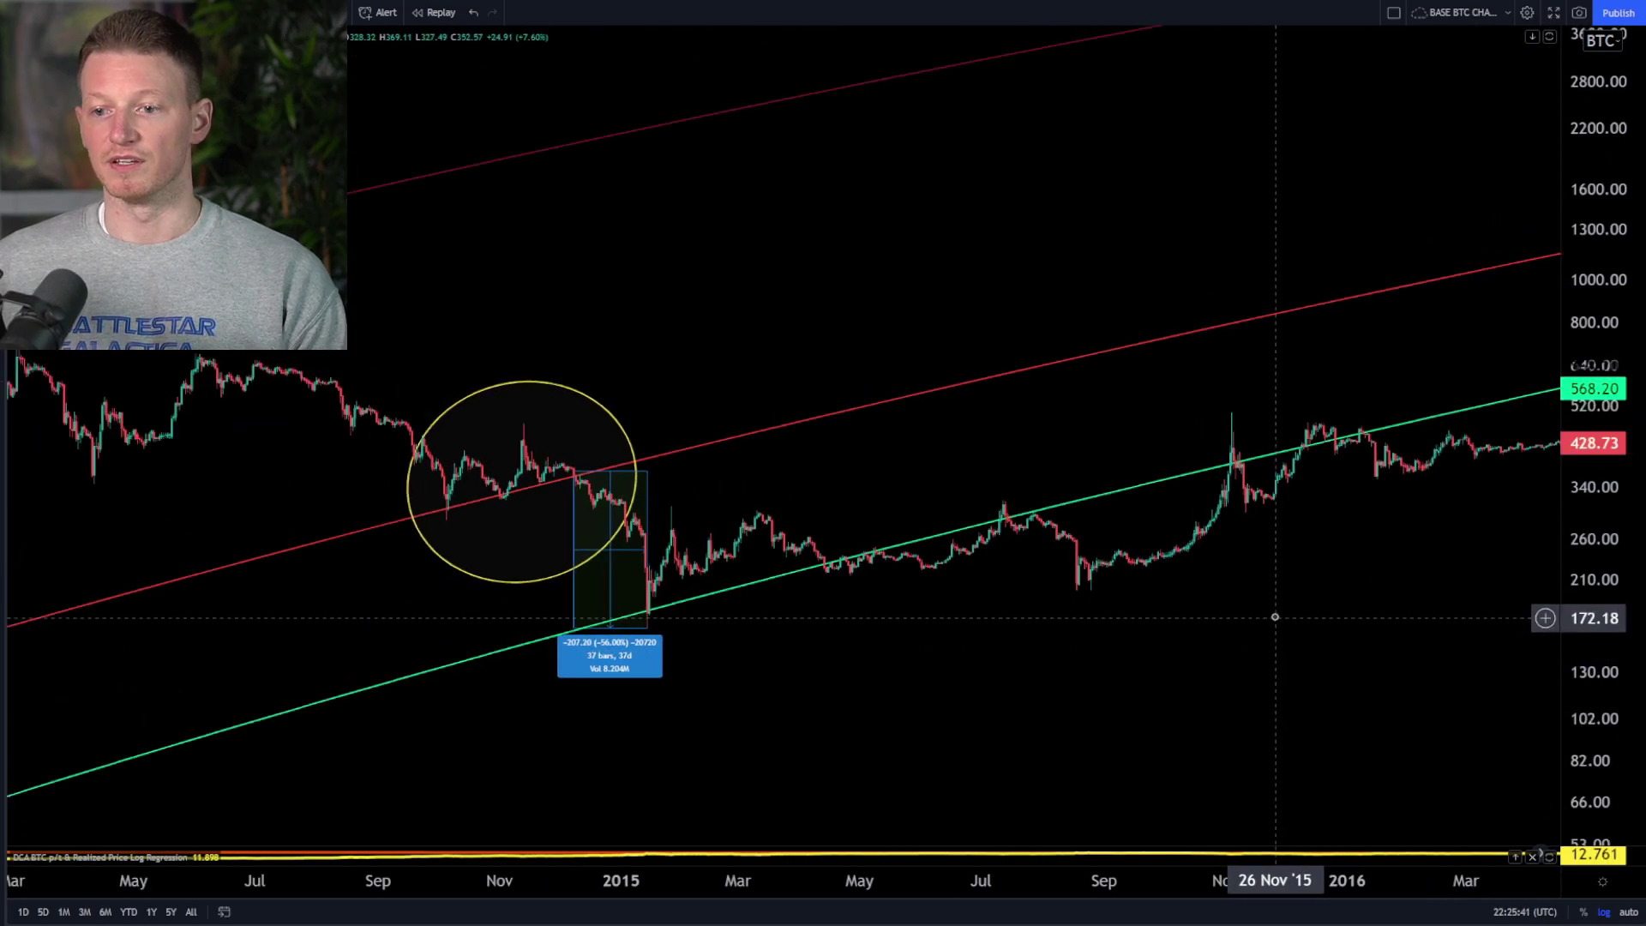
drag(1261, 619, 1087, 669)
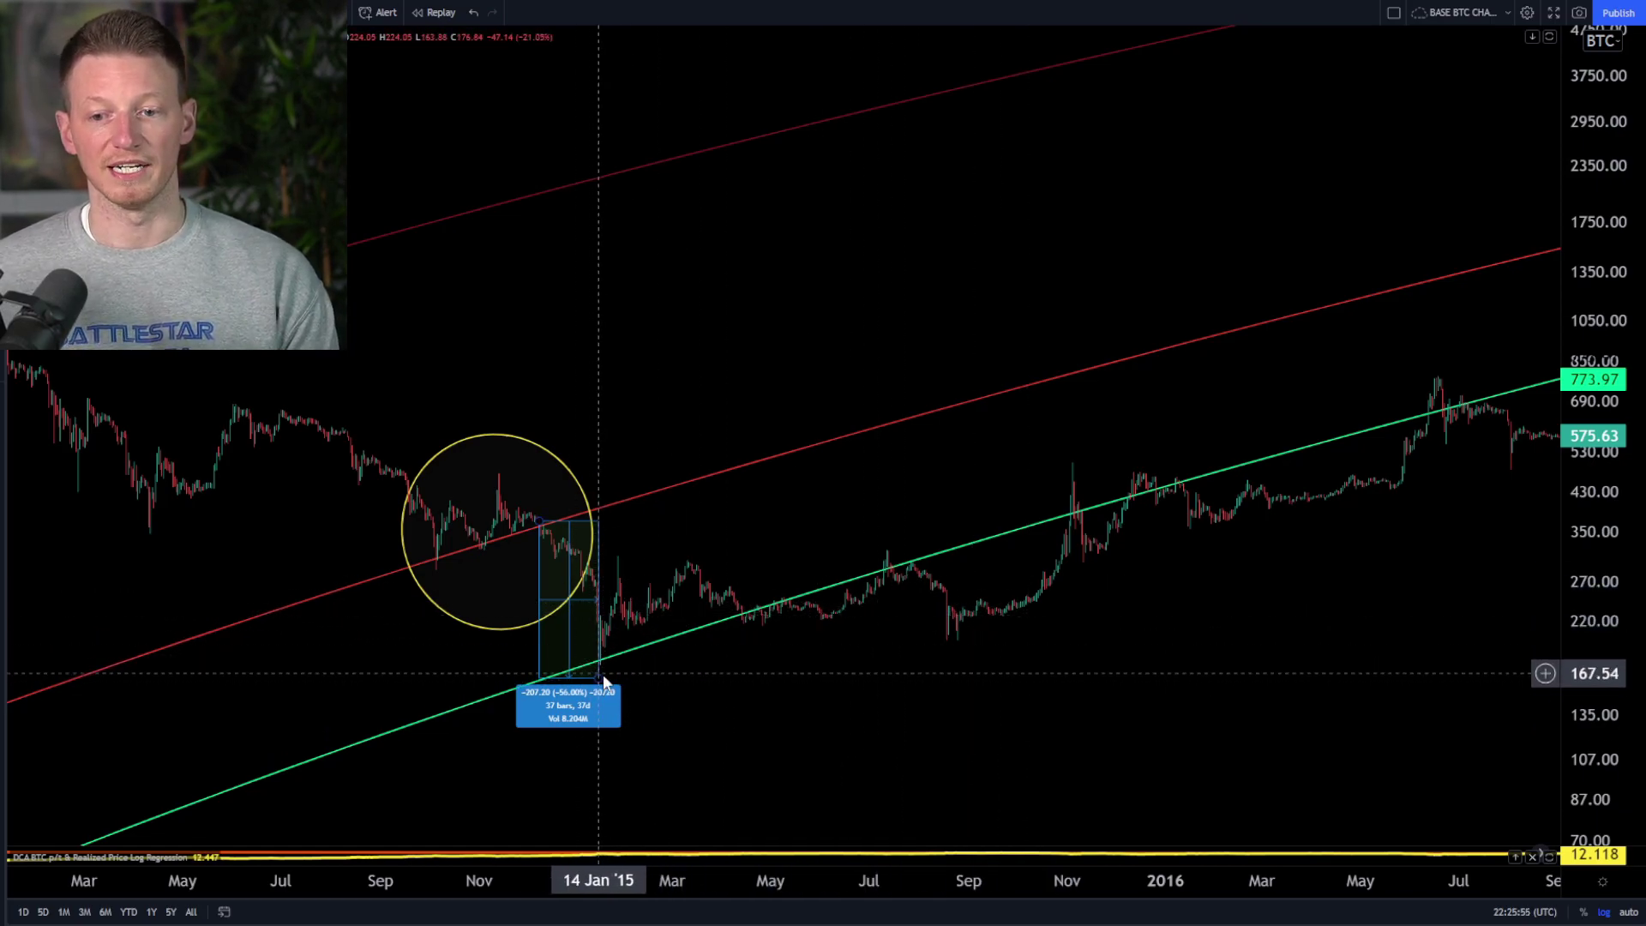
scroll(604, 677, up, 5)
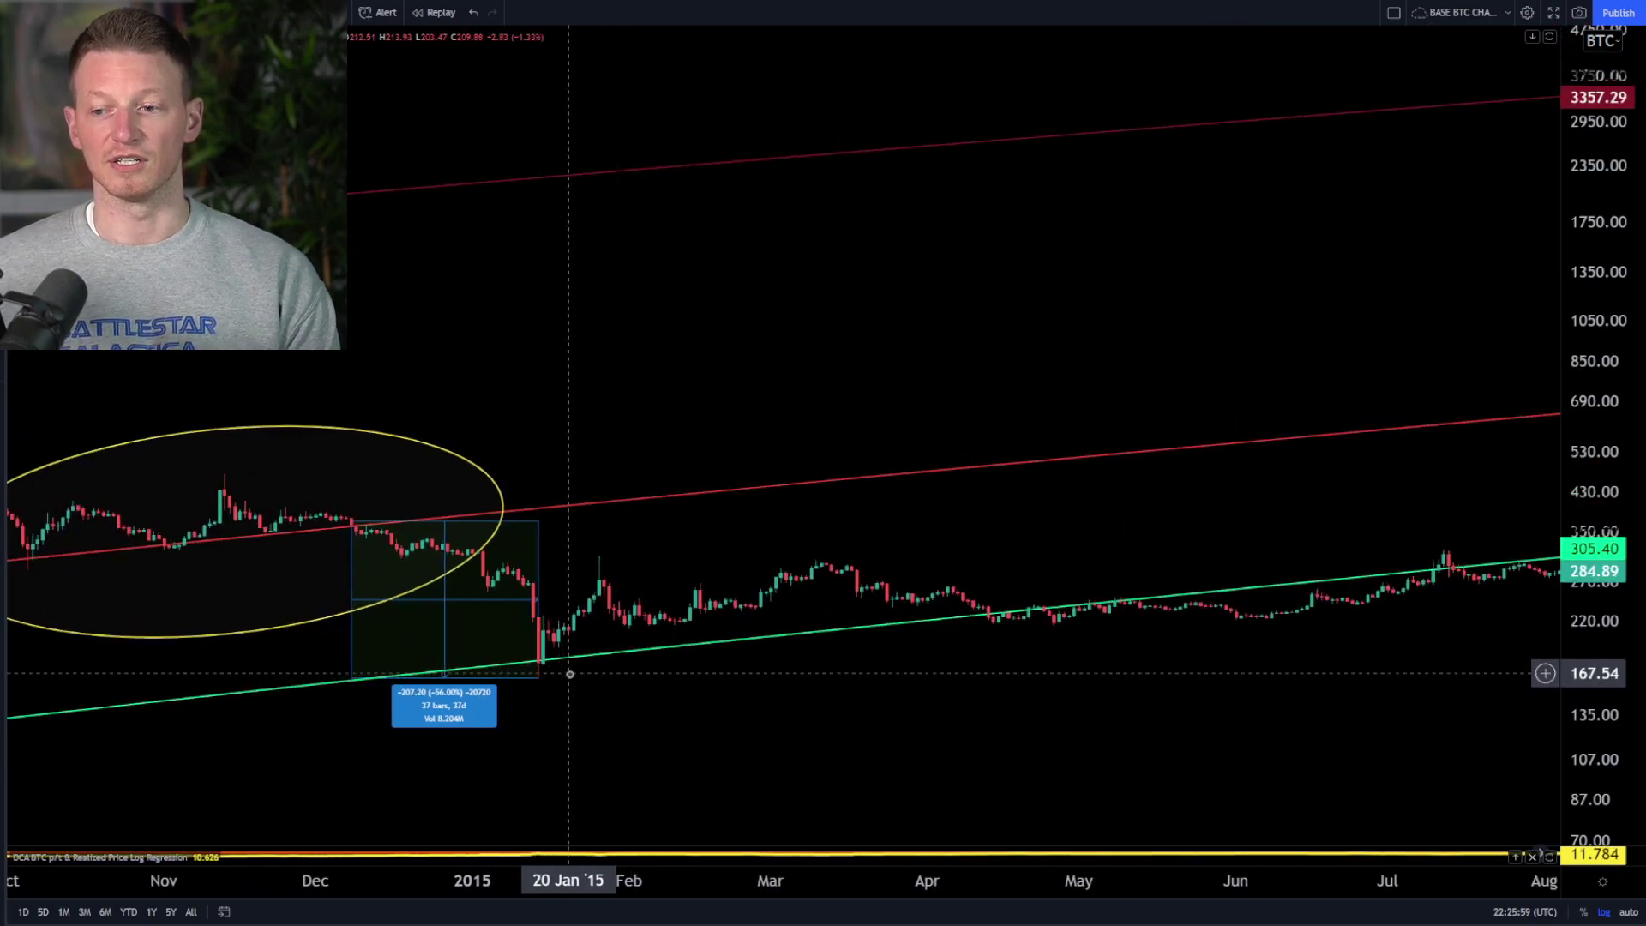
scroll(1141, 643, down, 10)
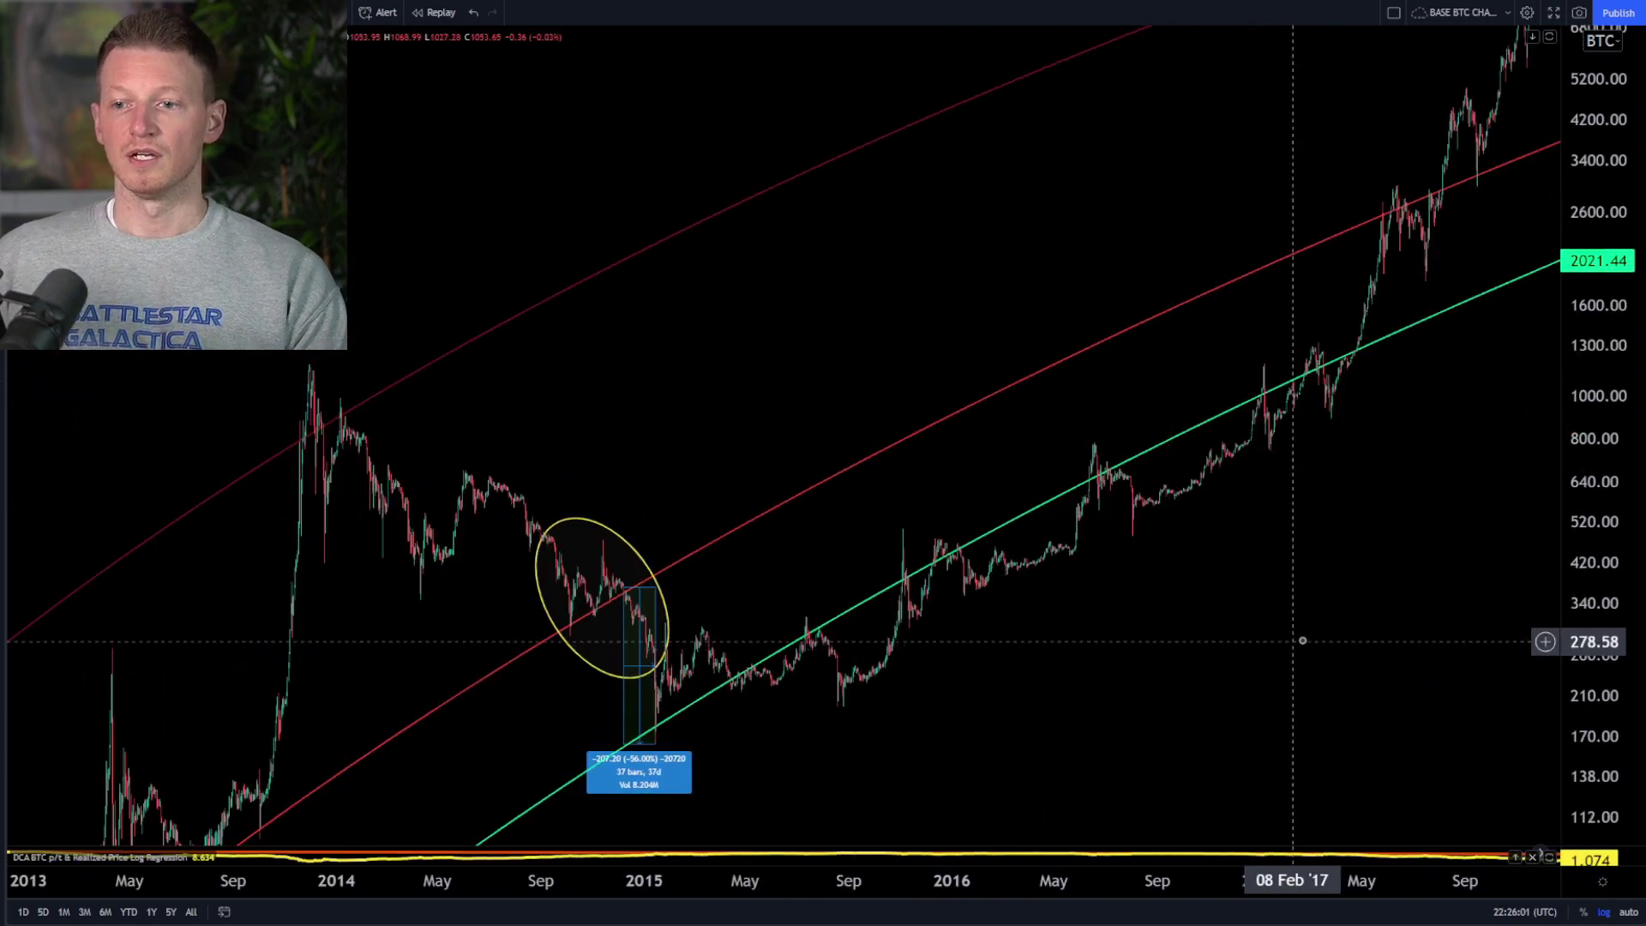
Bring the November to December 2018 decline between the red and green curves into view
drag(1302, 640, 960, 784)
drag(1381, 561, 789, 823)
scroll(915, 672, up, 7)
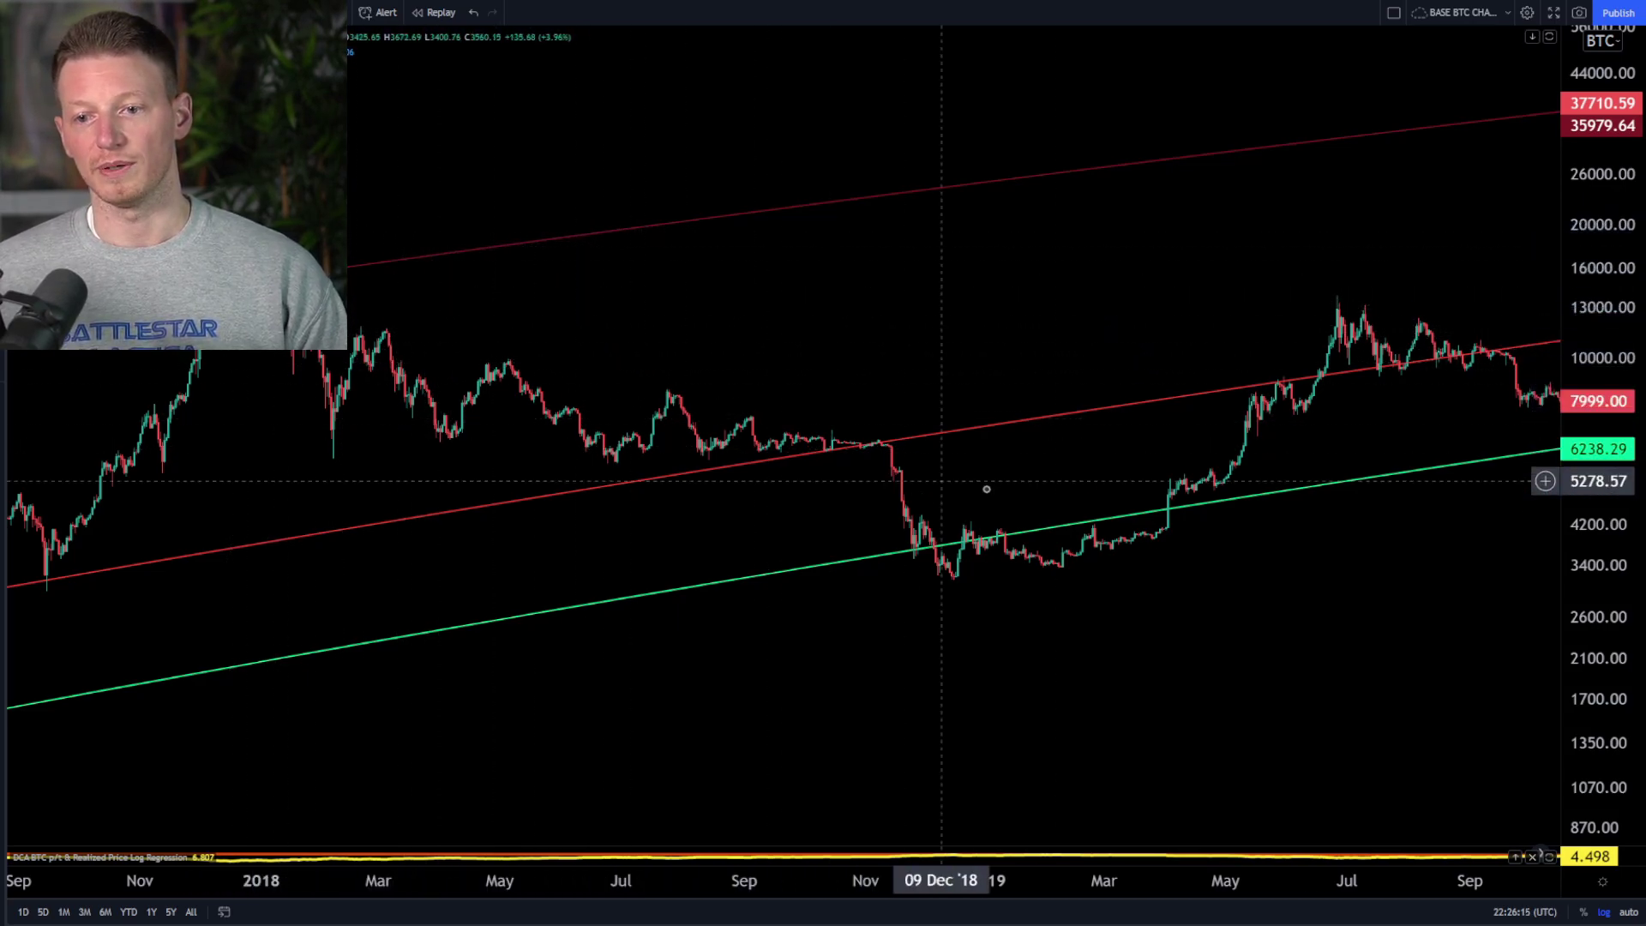
Examine the price action between the red and green curves from early 2019 into 2020
drag(1603, 691, 1575, 168)
scroll(959, 469, up, 3)
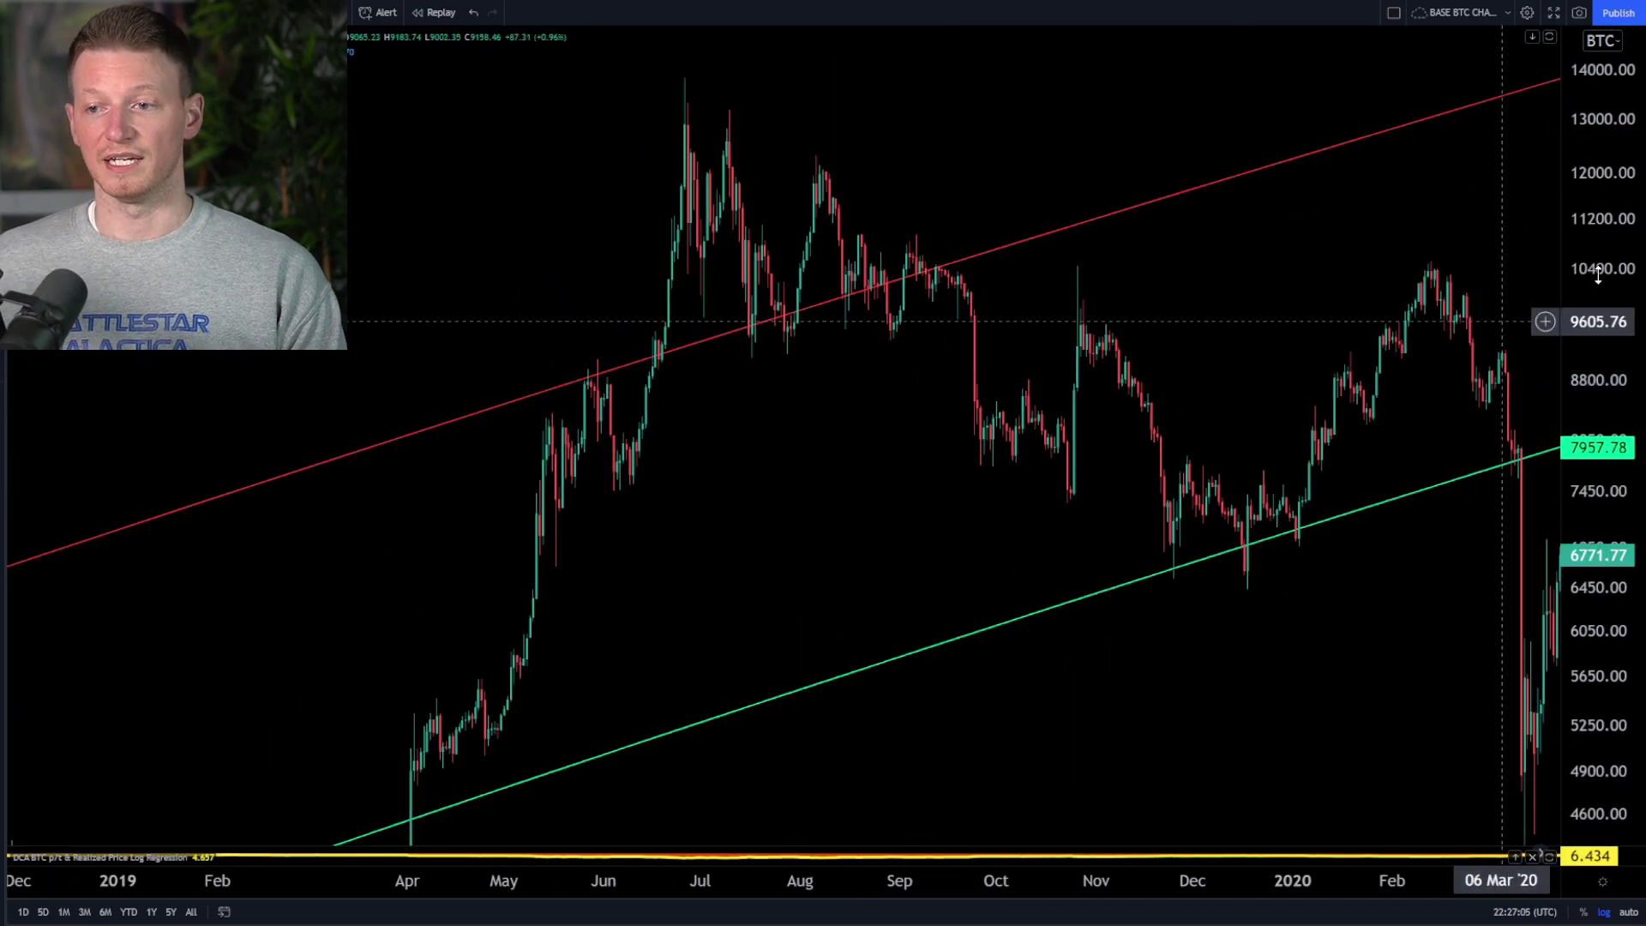
drag(1609, 210, 1612, 501)
drag(779, 452, 772, 456)
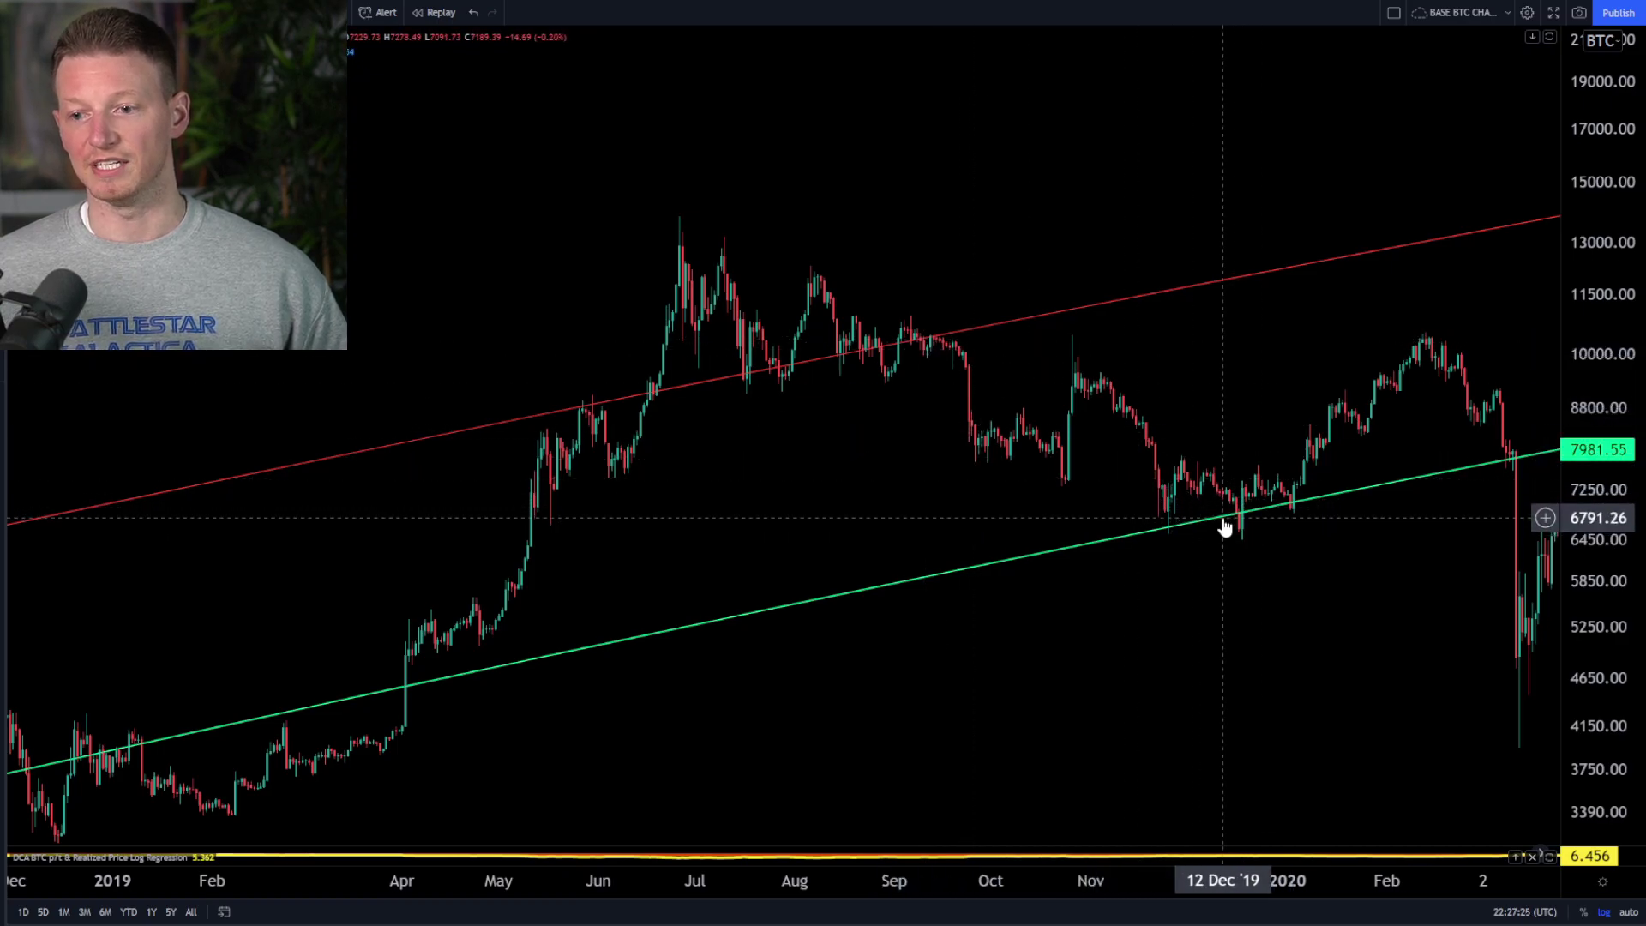
drag(1269, 651, 684, 739)
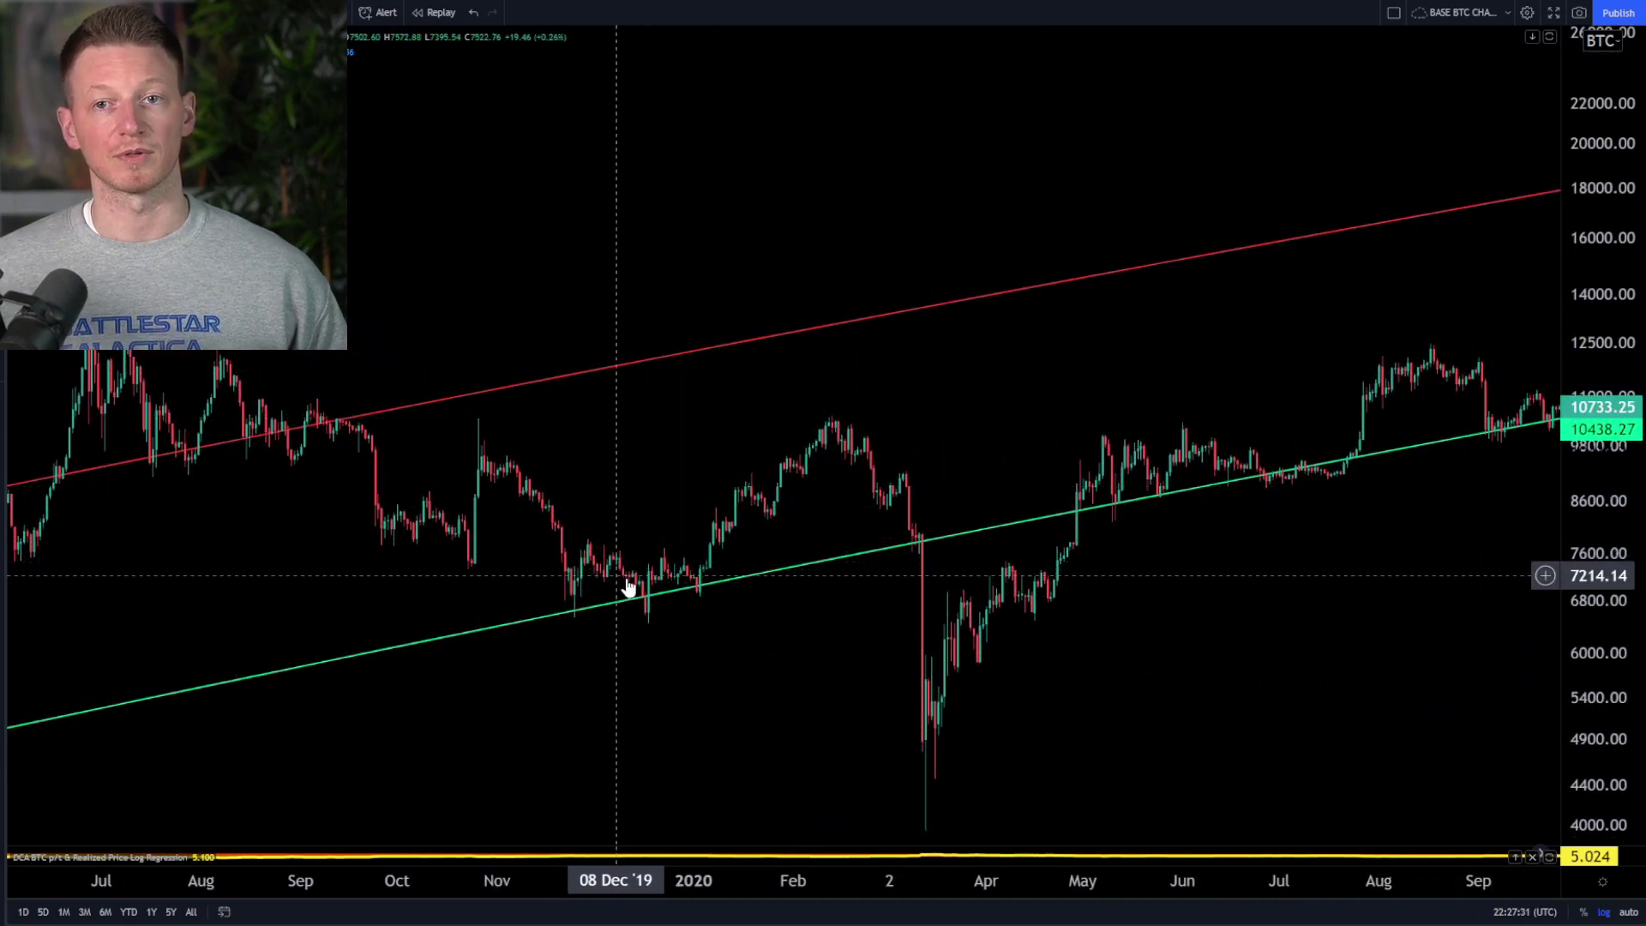
drag(759, 651, 706, 632)
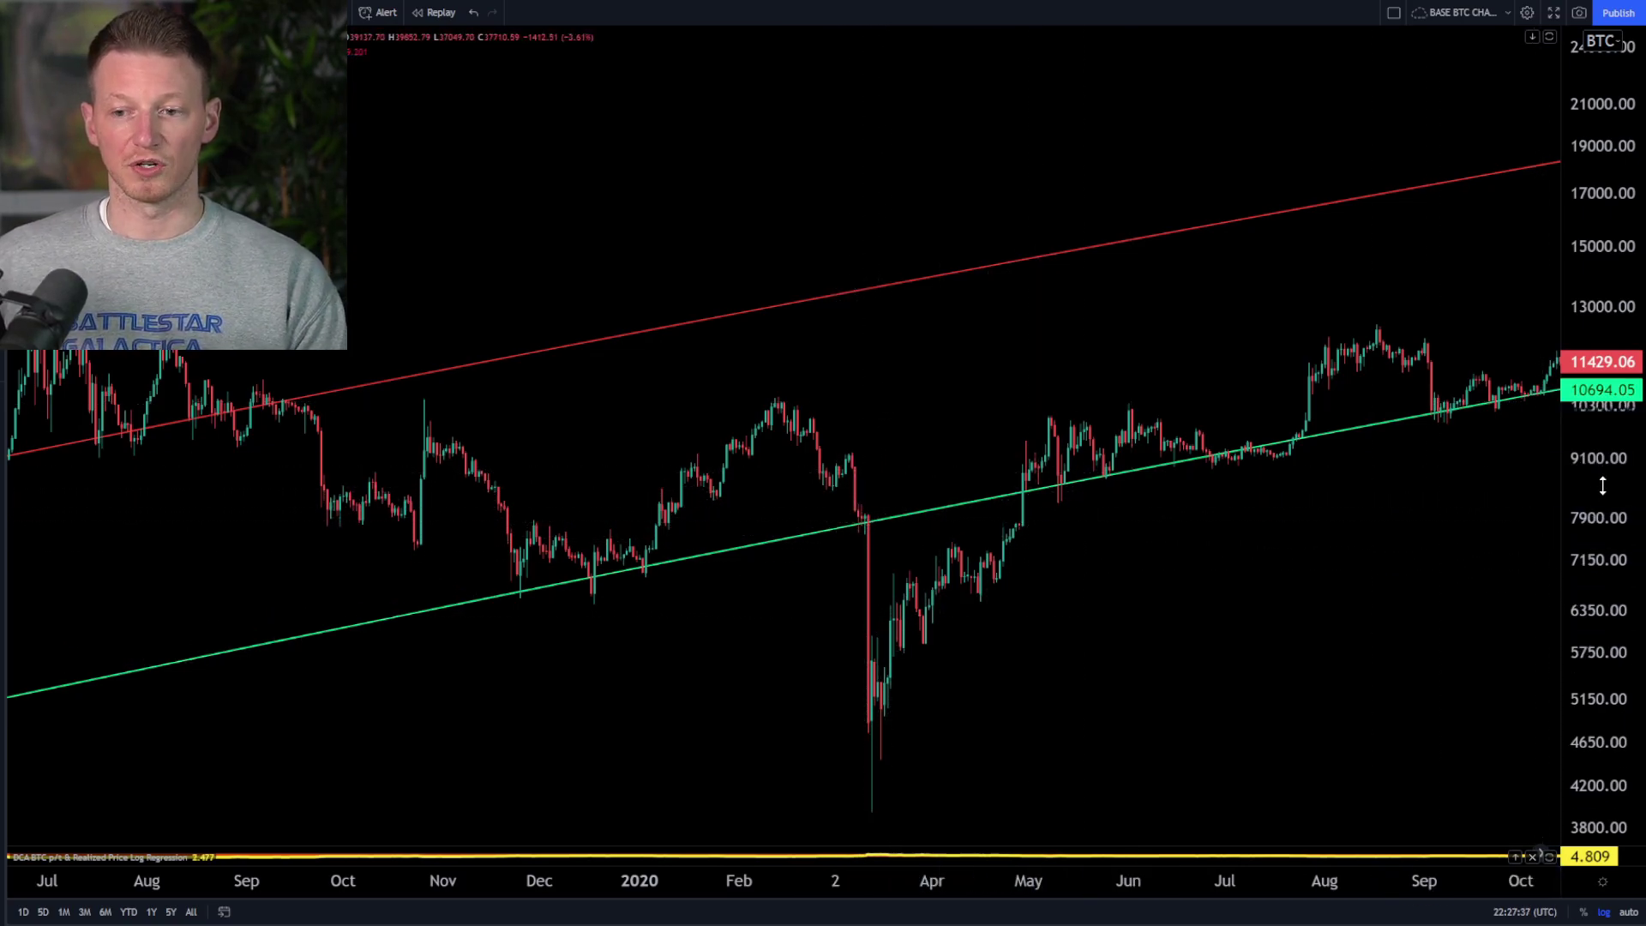
Measure the March 2020 drop below the green curve, stretch the range towards the curve's recovery in April 2020, and remove the measurement
drag(1603, 485, 1602, 662)
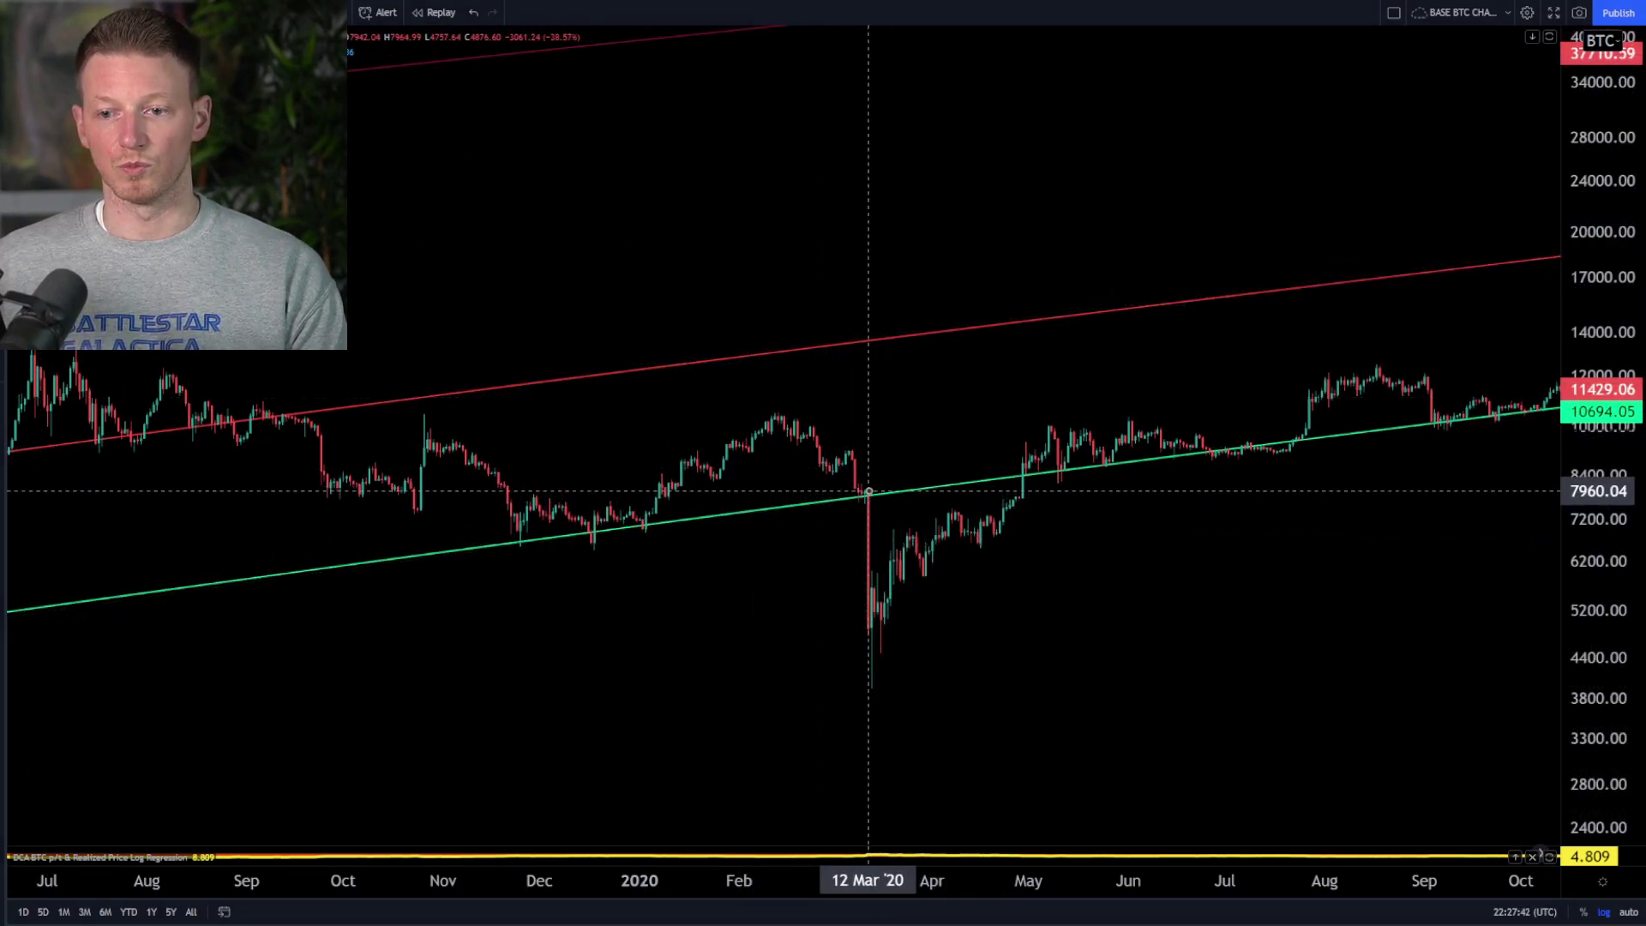
drag(868, 492, 869, 630)
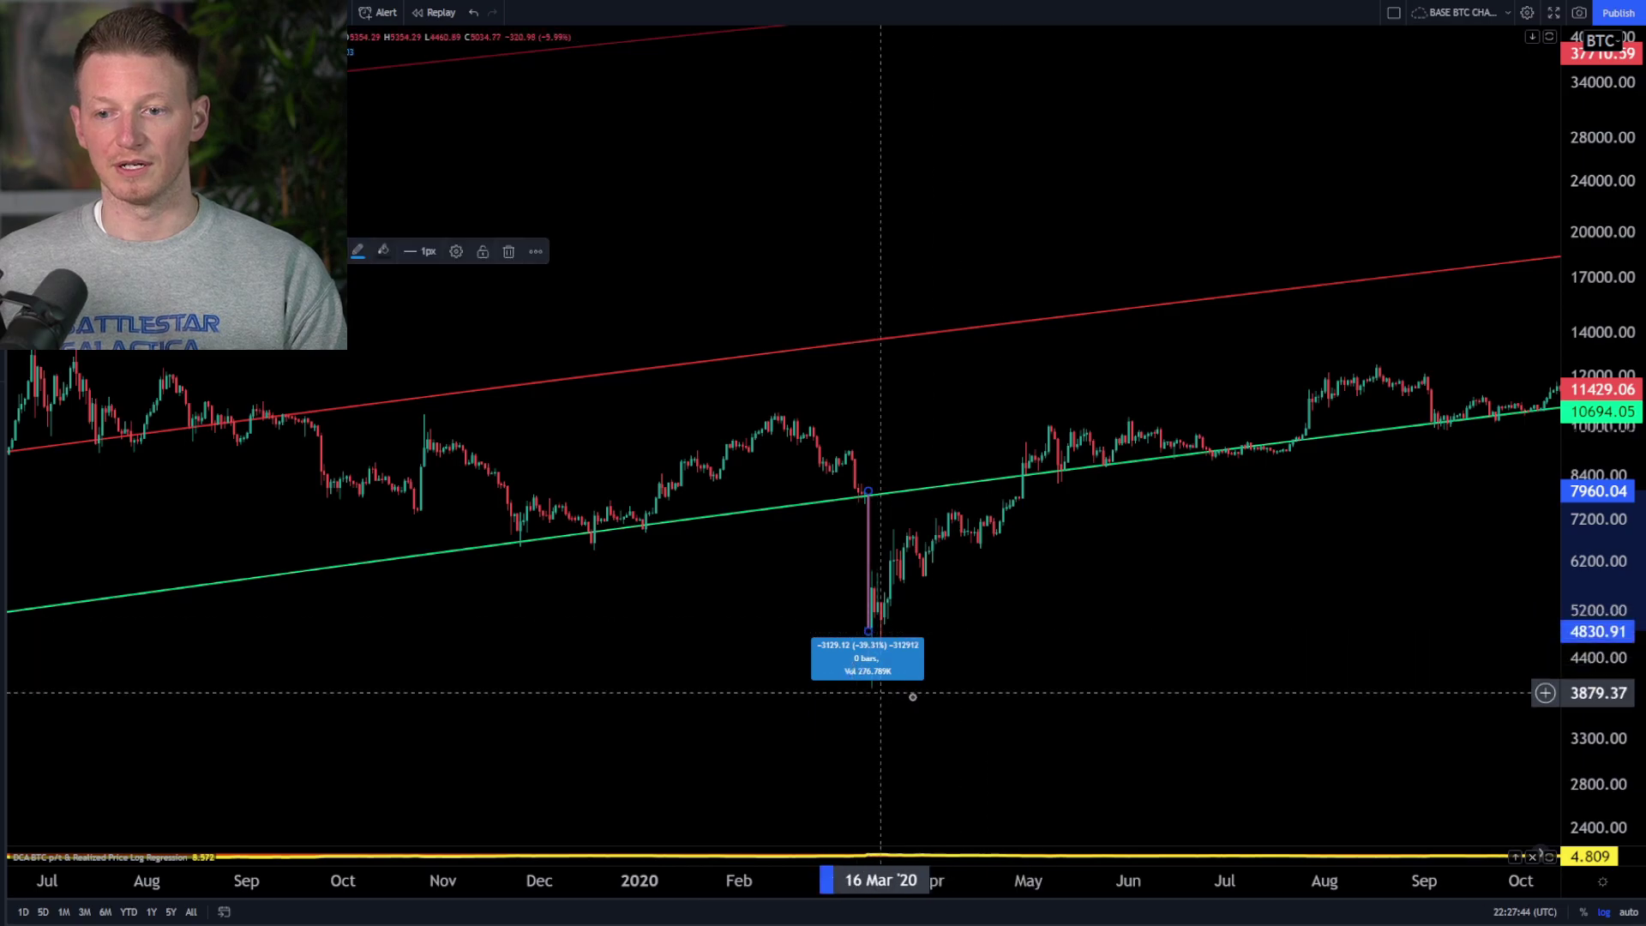
scroll(1072, 643, up, 5)
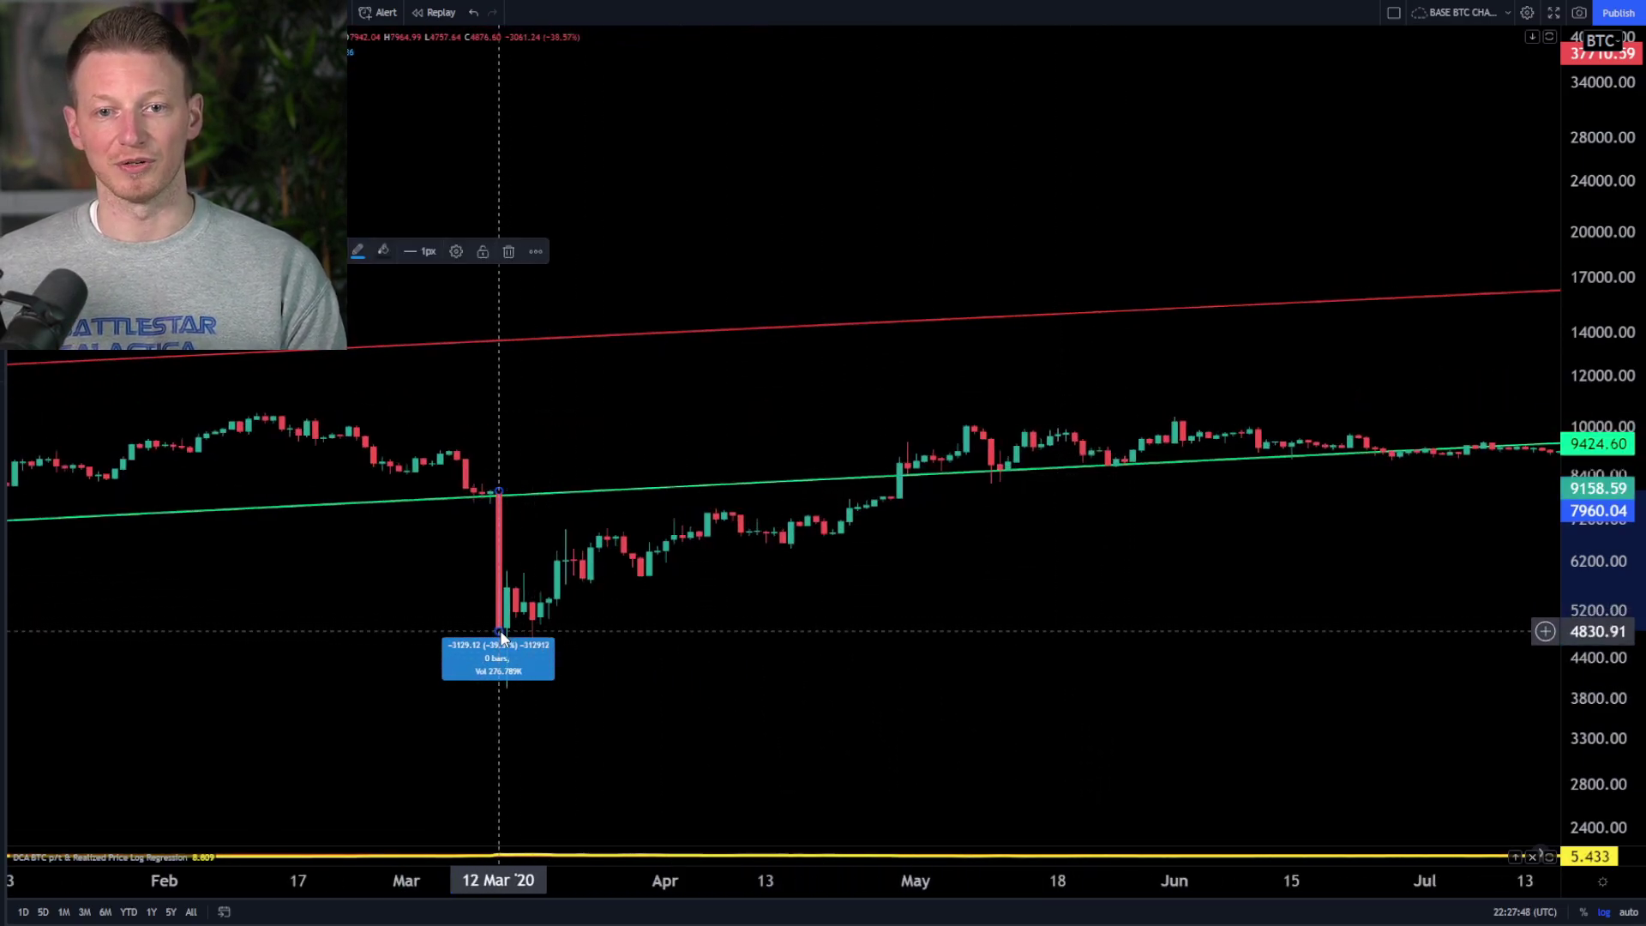
drag(500, 630, 821, 508)
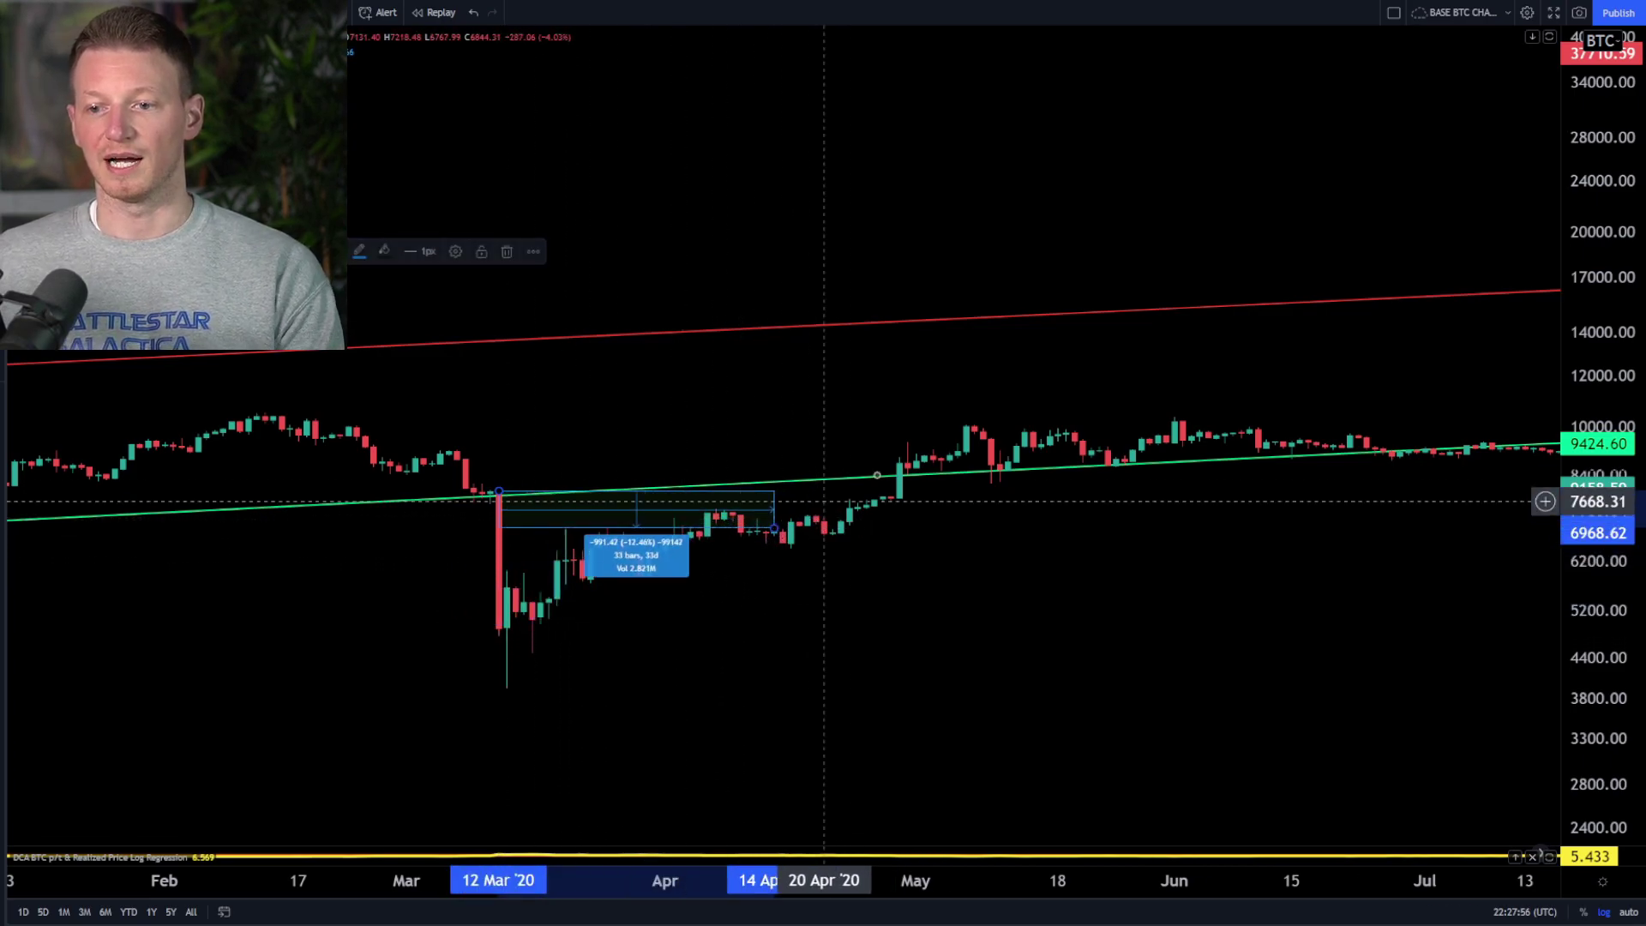
click(641, 512)
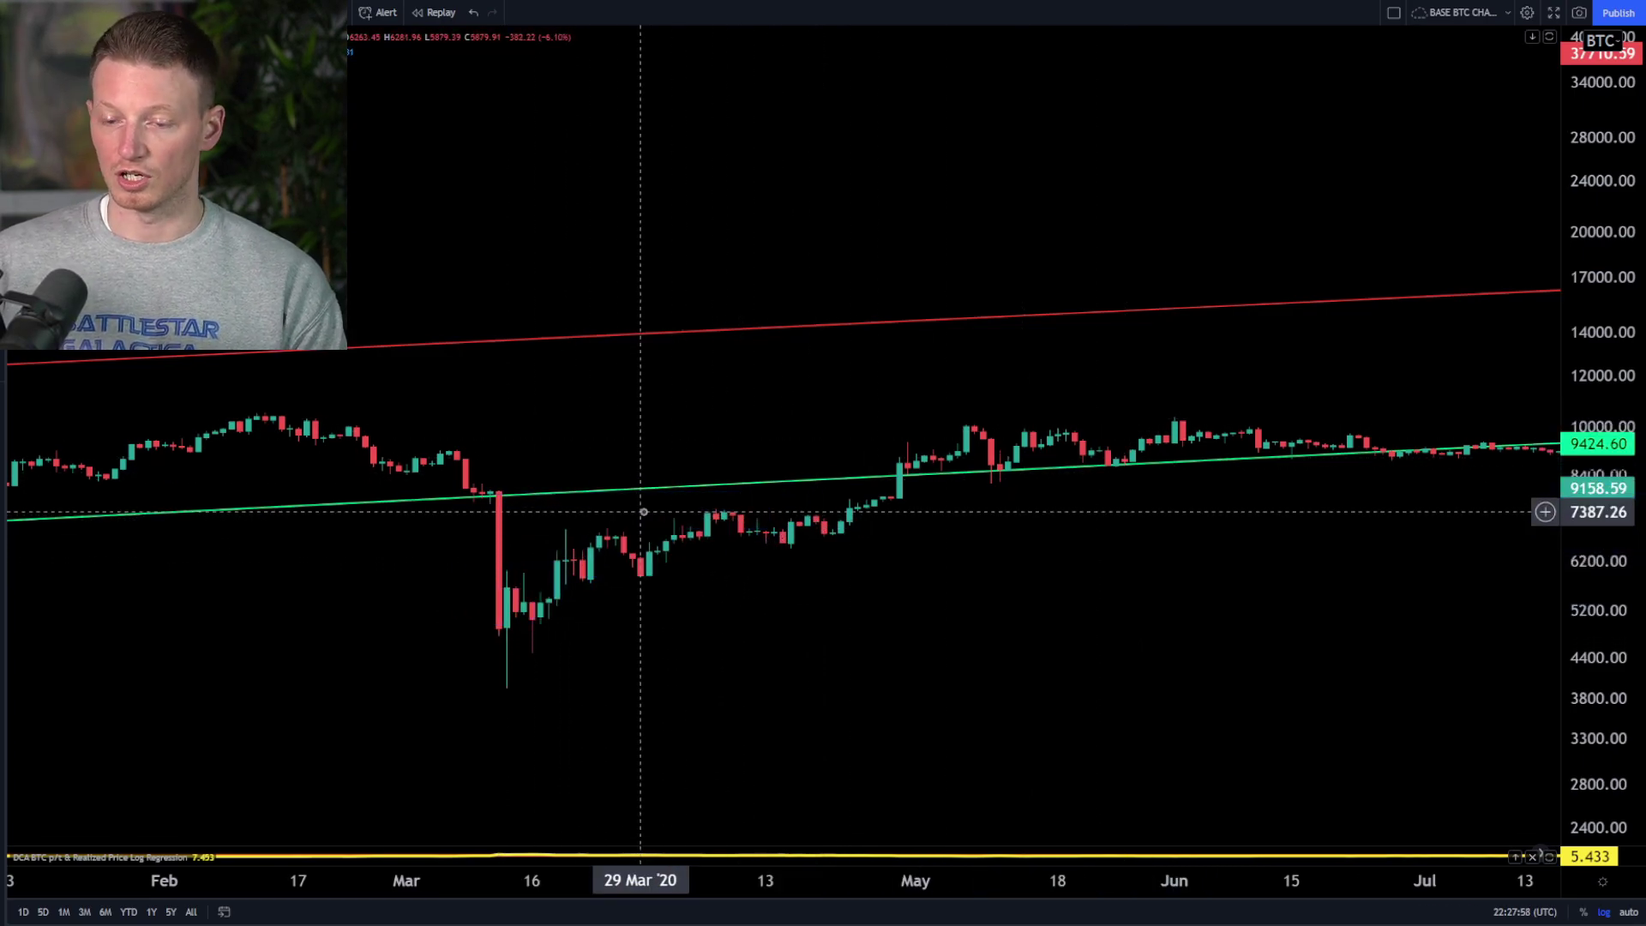
Examine the early 2022 price lows at the red curve and their distance above the green curve
scroll(970, 486, down, 12)
drag(1278, 566, 626, 699)
drag(1157, 626, 757, 724)
drag(1600, 669, 1605, 583)
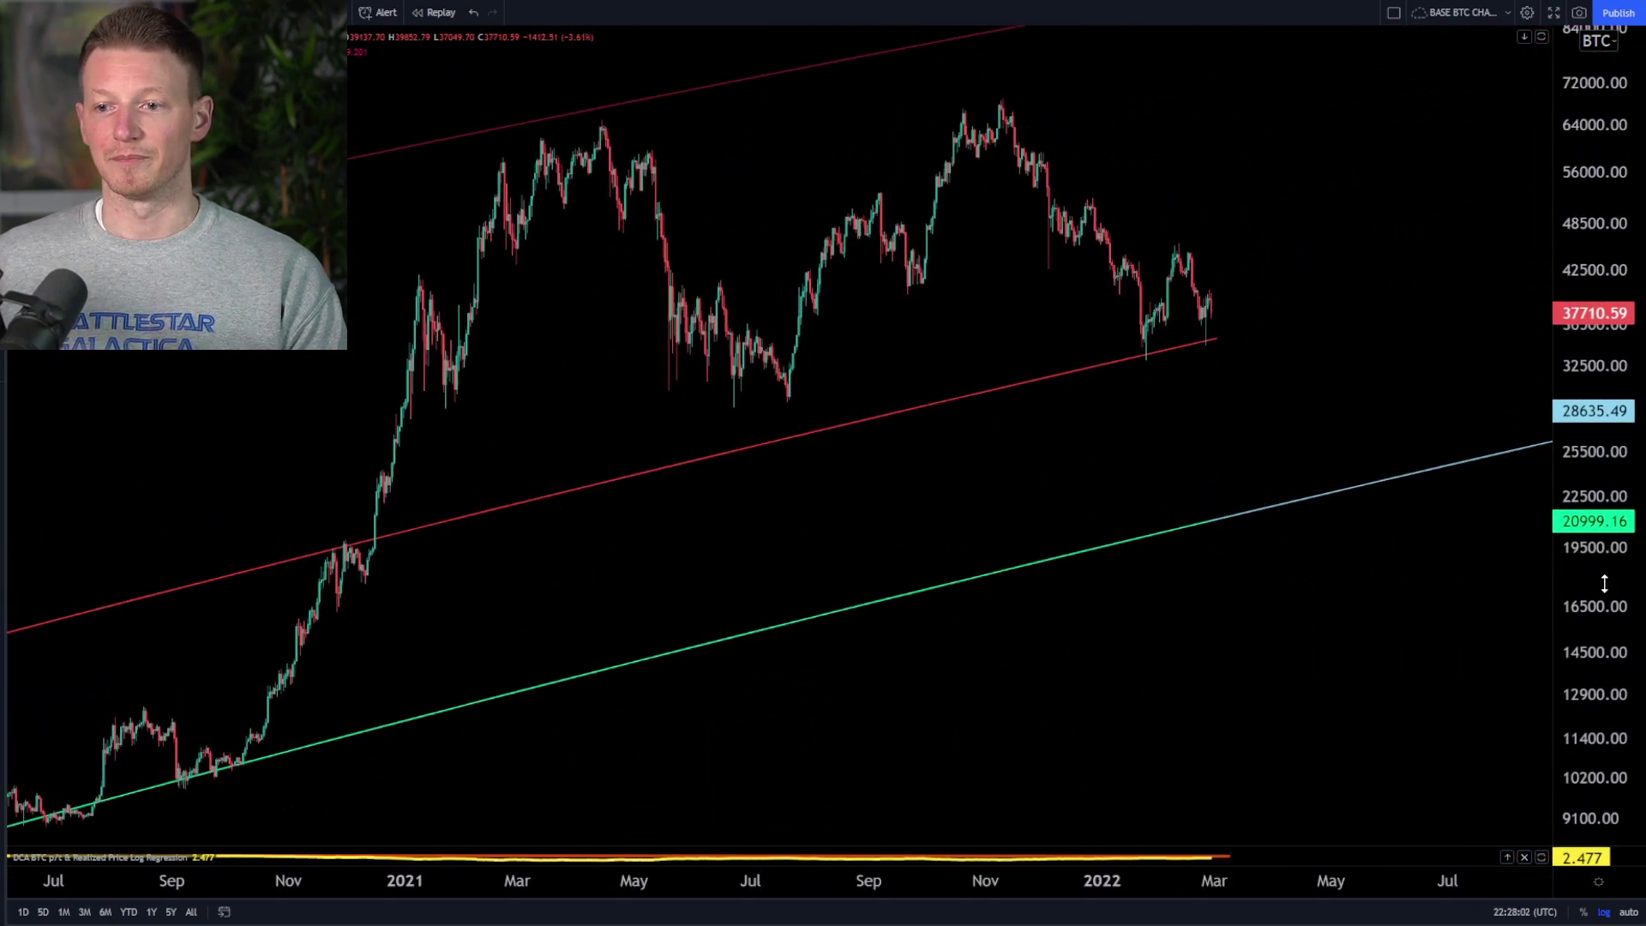
scroll(1155, 460, up, 3)
scroll(883, 481, up, 2)
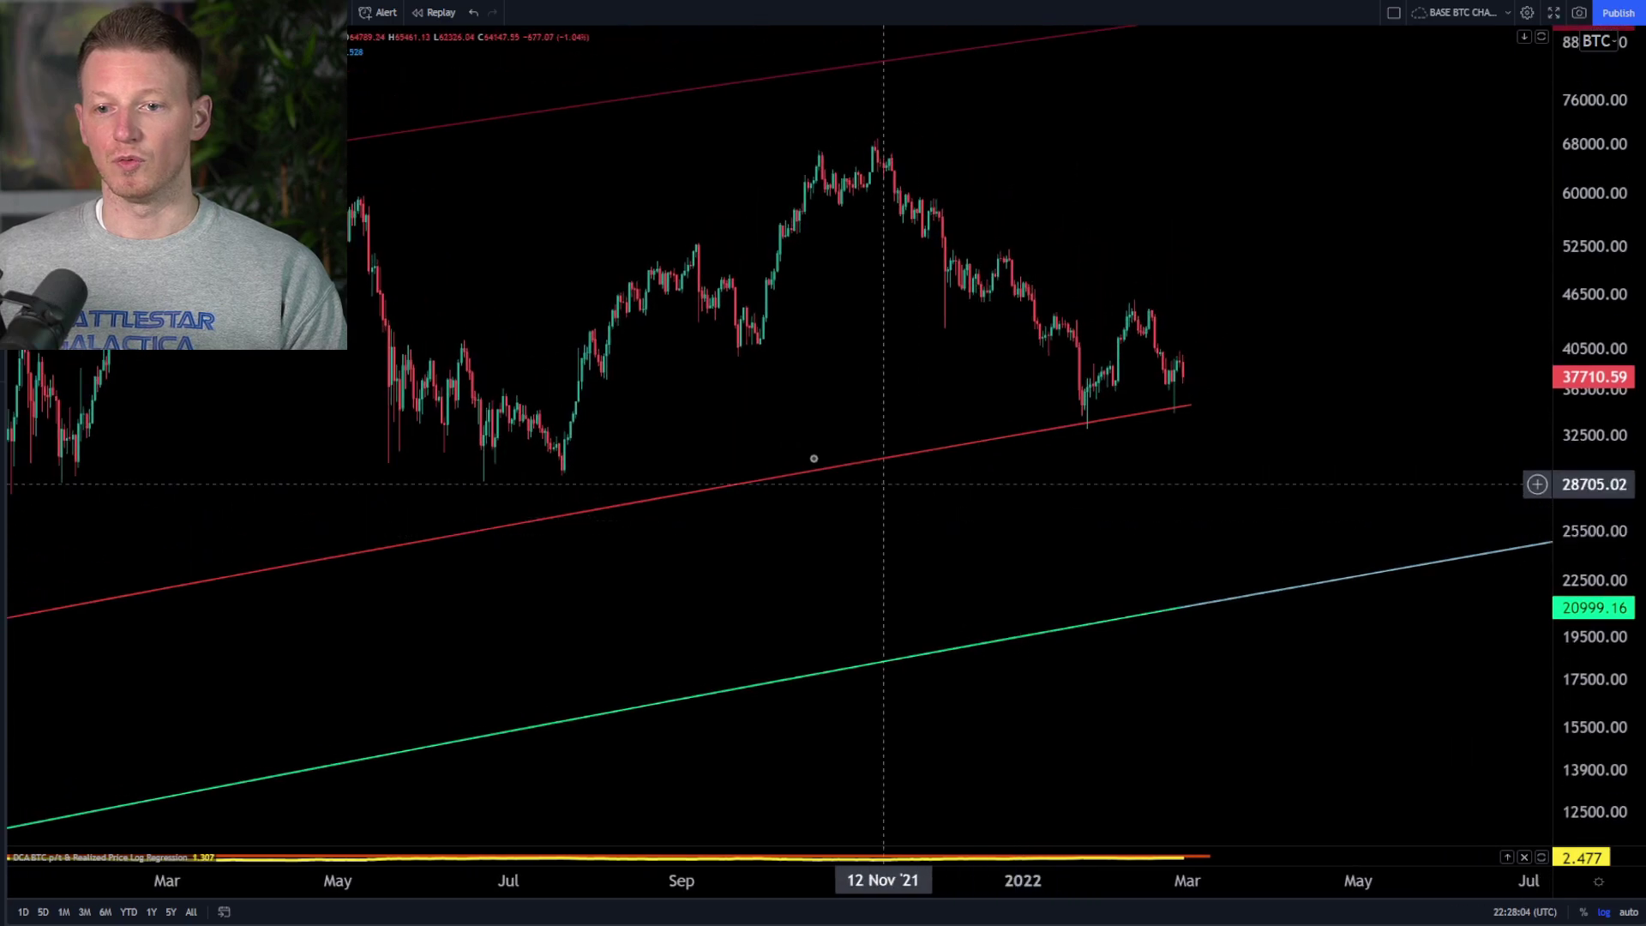
scroll(1224, 534, up, 2)
drag(1601, 486, 1510, 292)
scroll(1247, 390, up, 3)
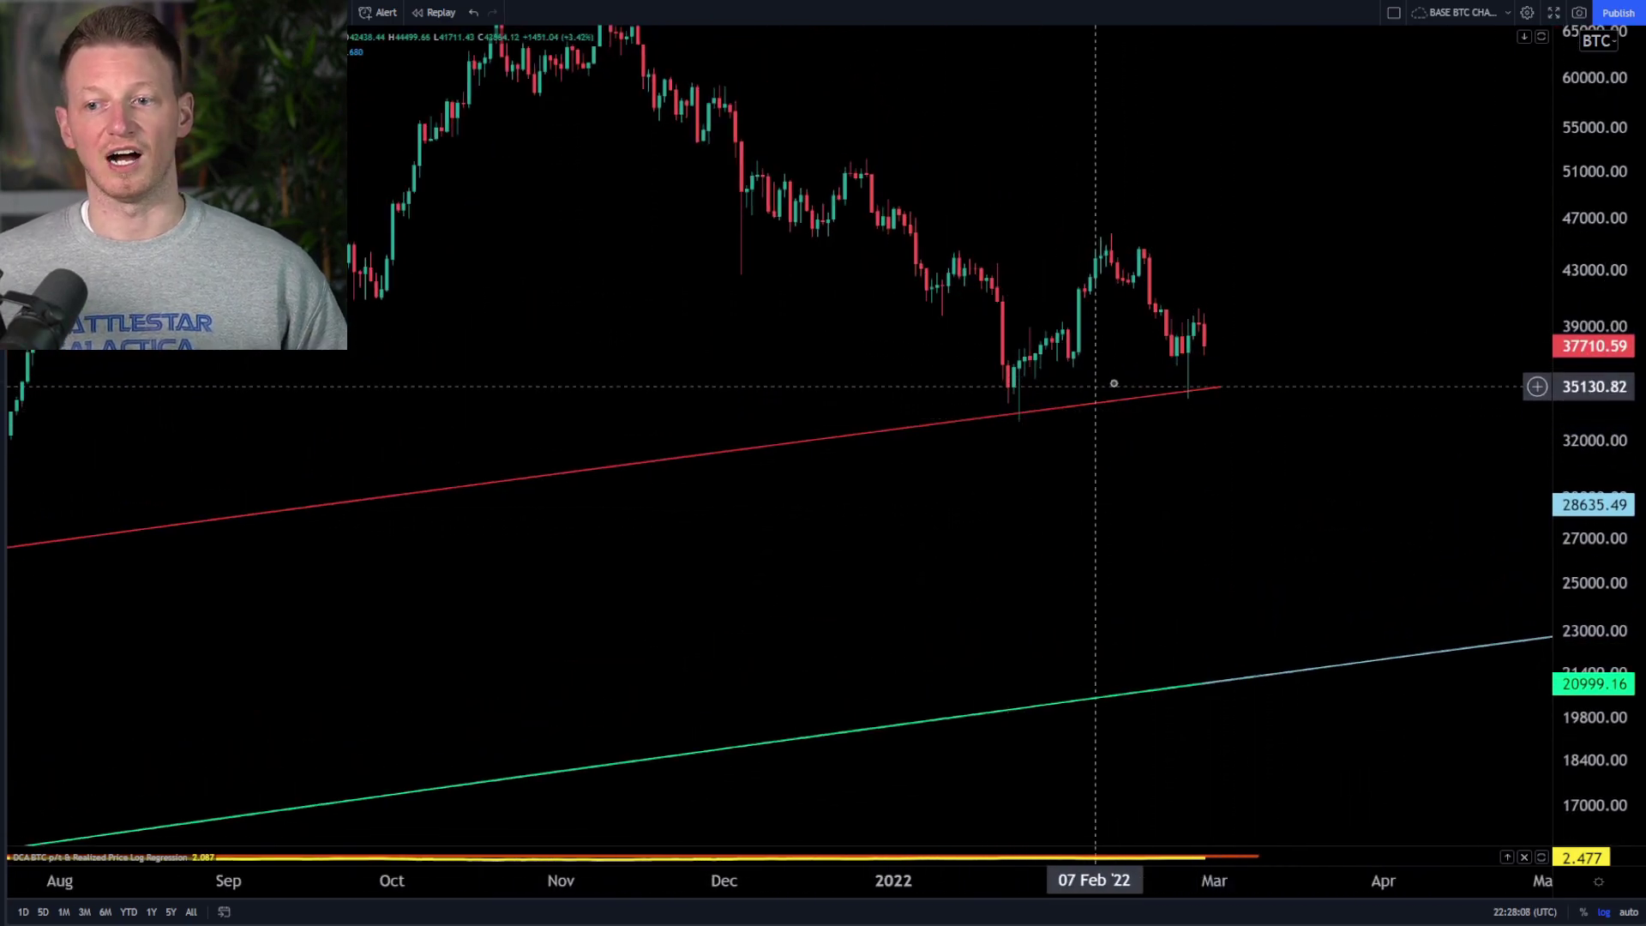
scroll(1132, 383, down, 1)
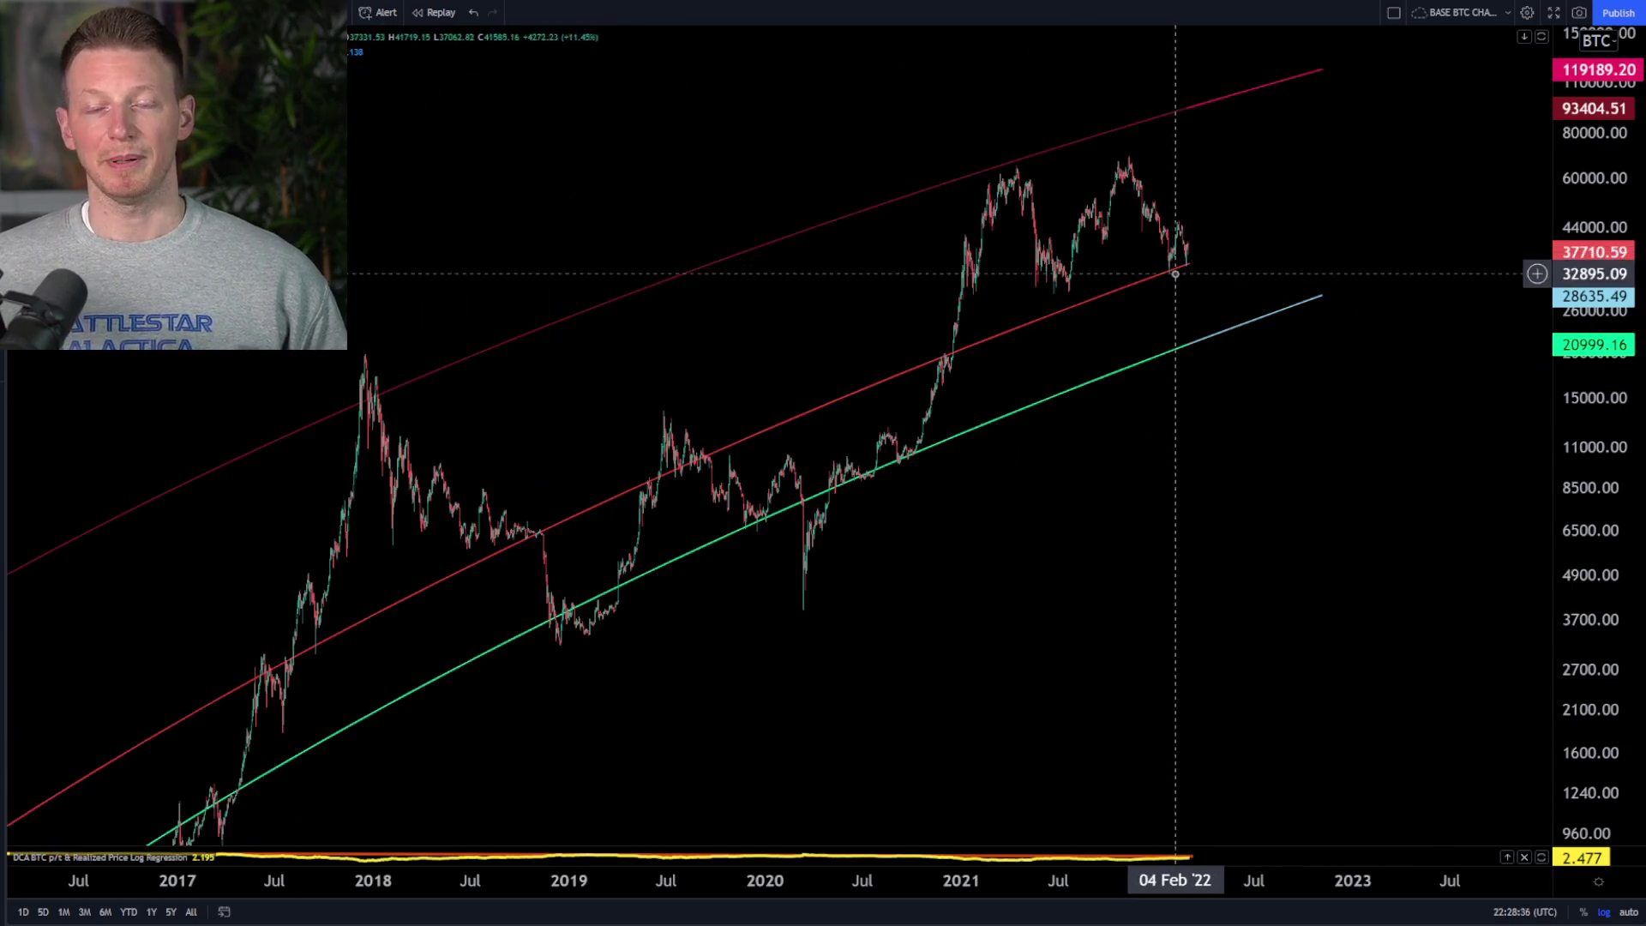
Compare the 2018–2020 price action at the curves with the circled and measured drop of late 2014
drag(1009, 646, 1064, 593)
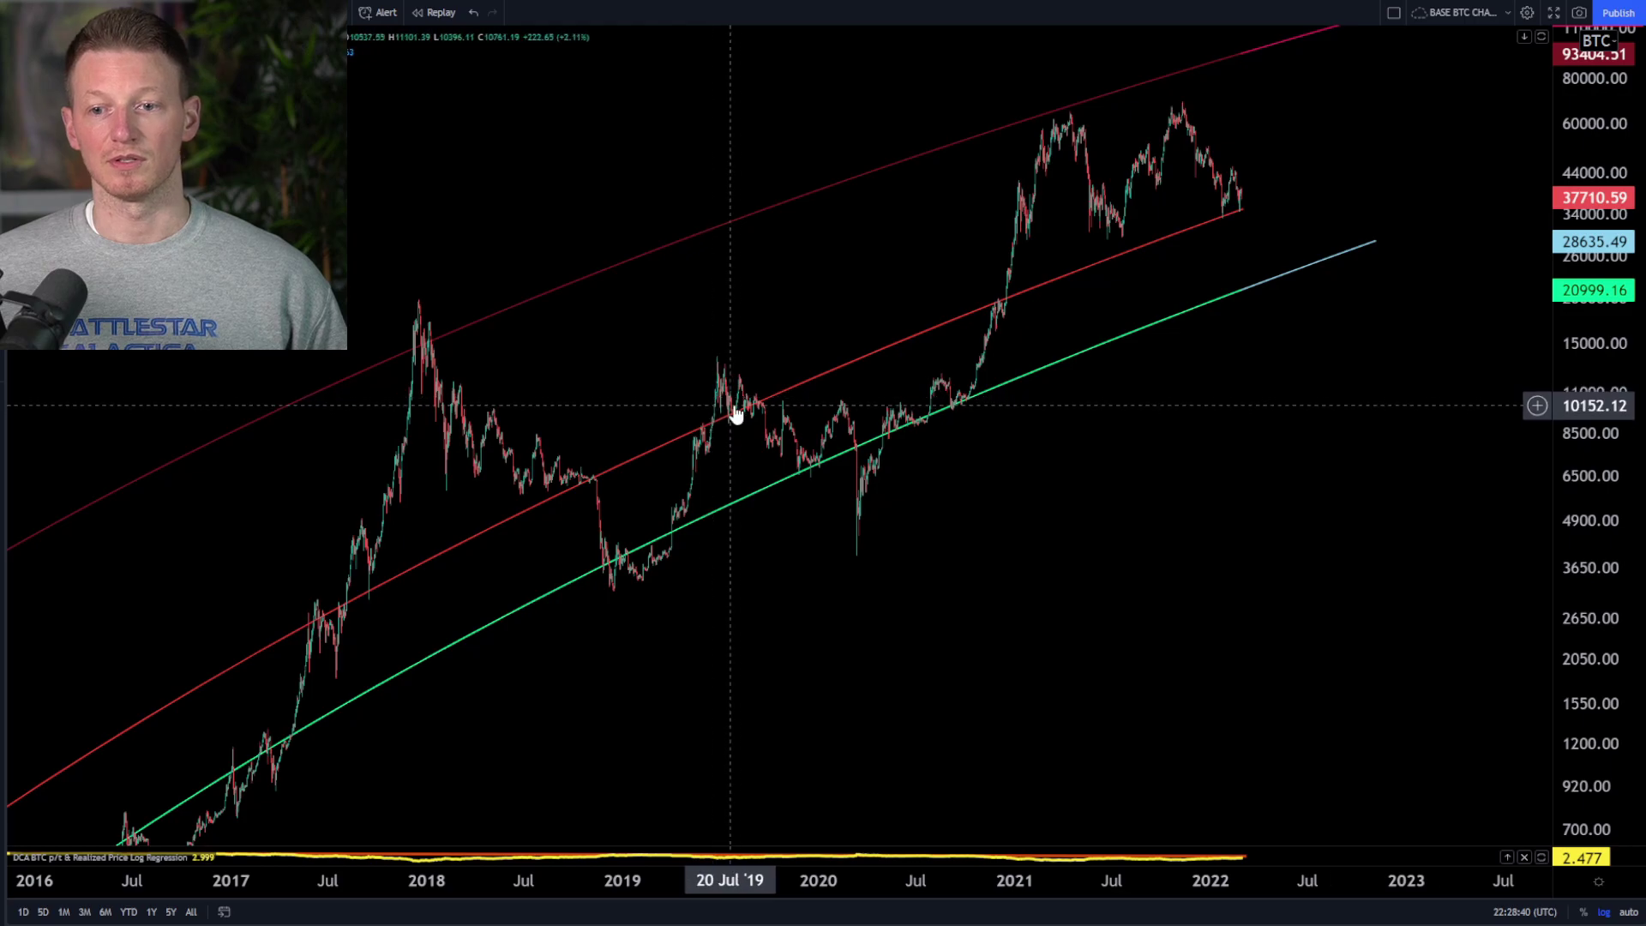
drag(767, 679, 1320, 415)
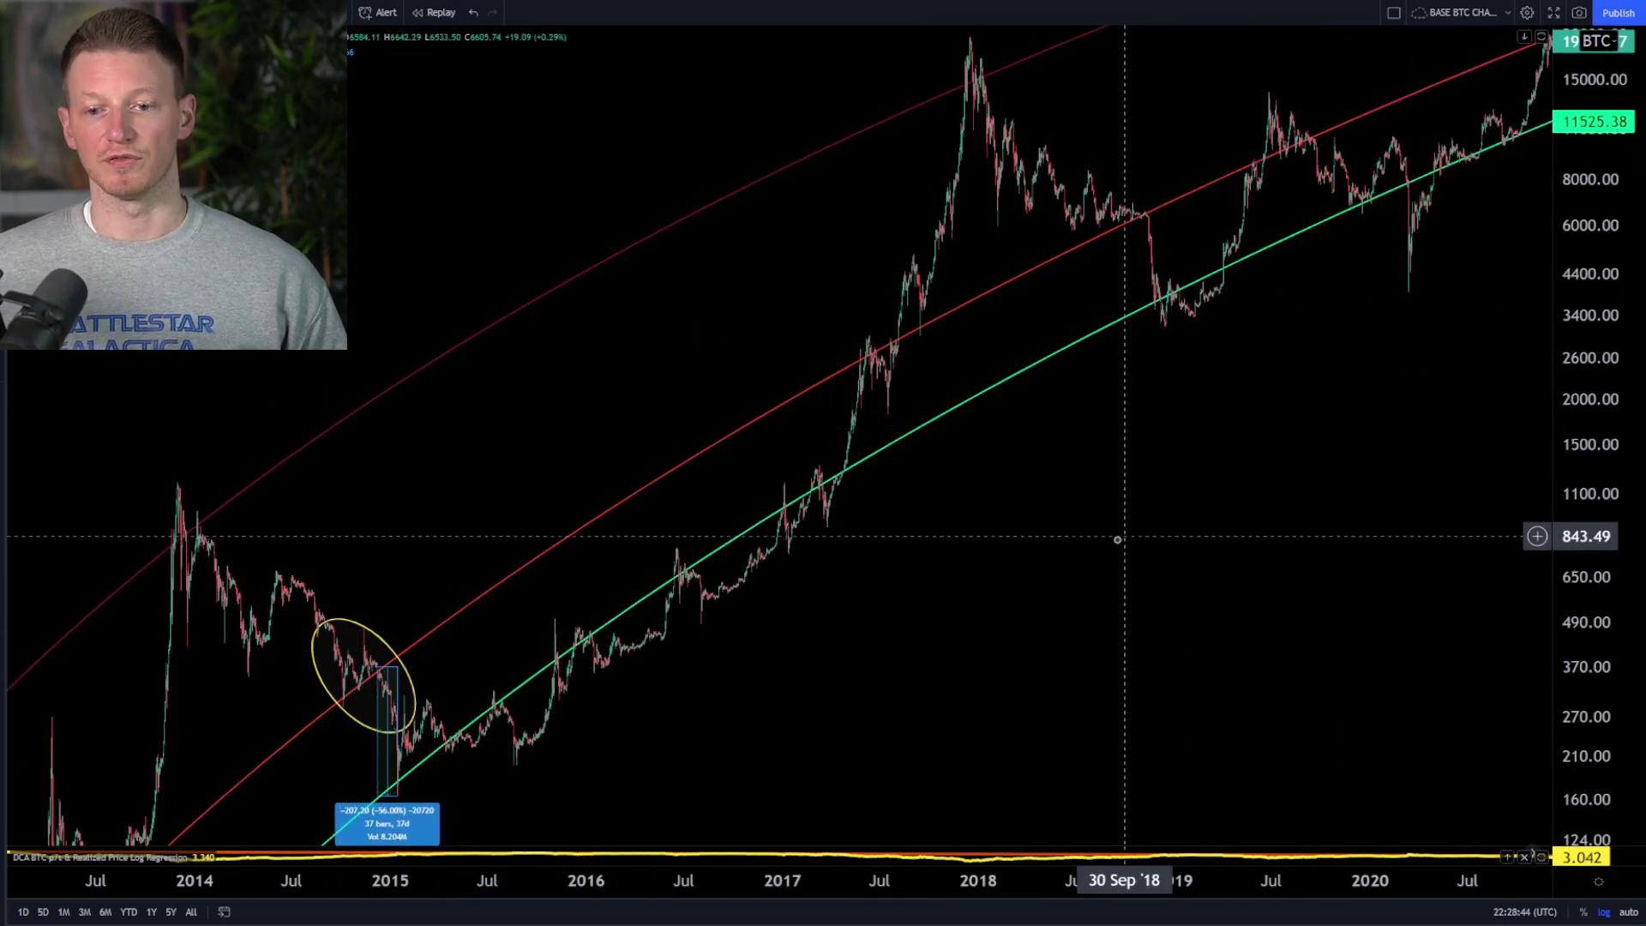
drag(1114, 545, 673, 702)
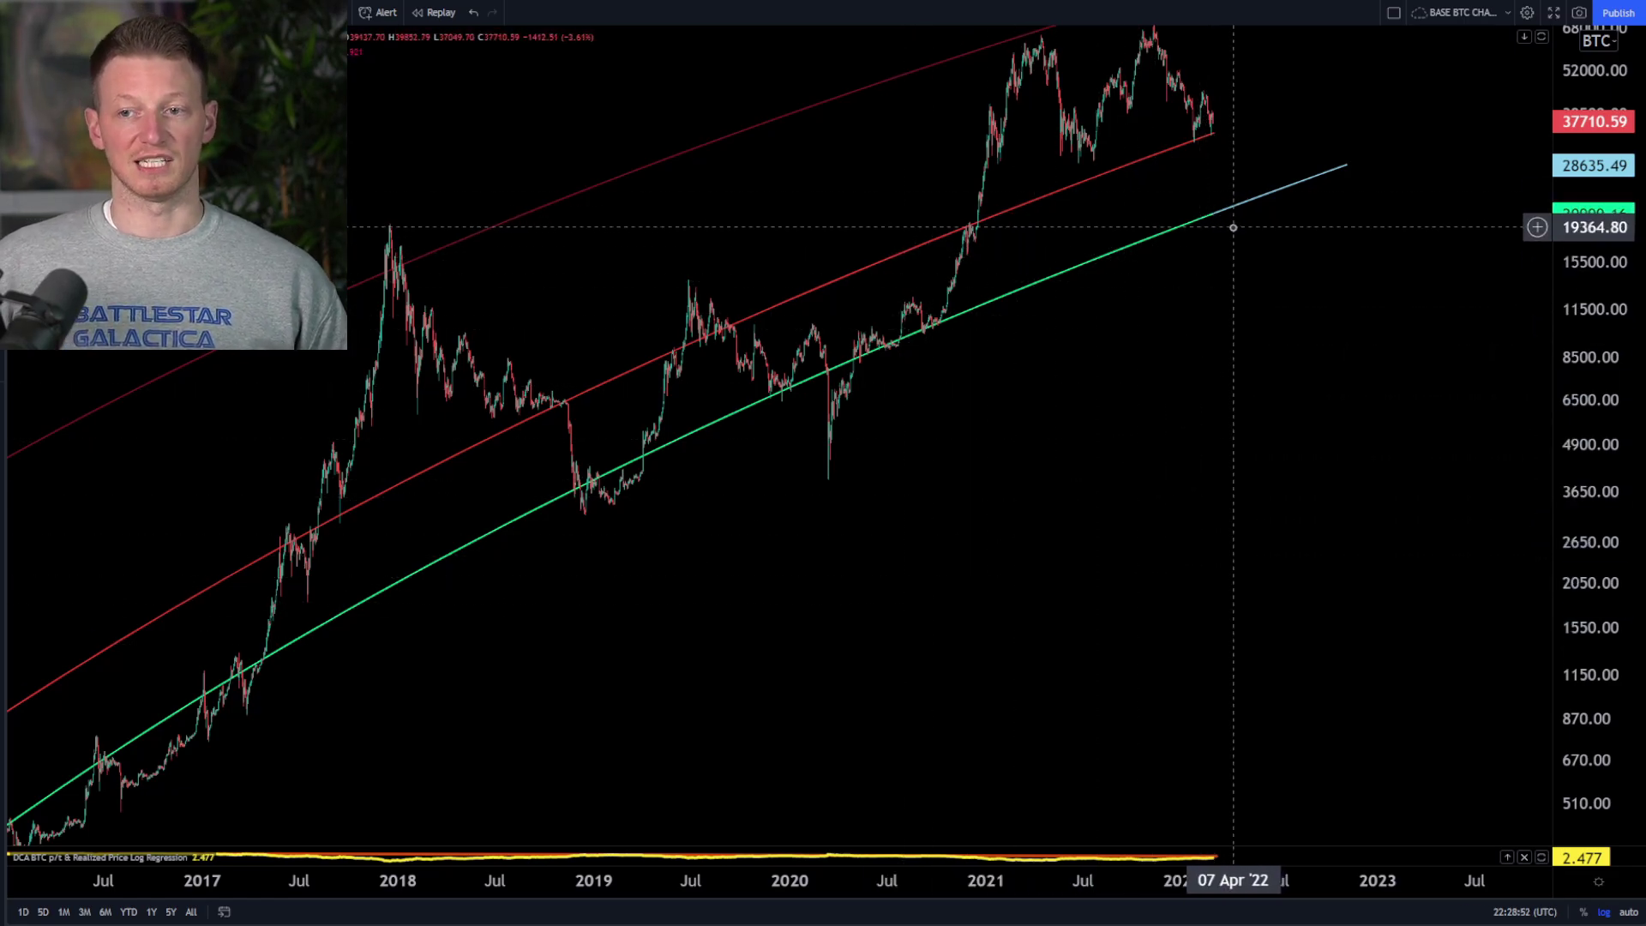
Examine the full regression channel from 2017 to 2022, including the projected upper and lower curves
drag(1271, 285, 1307, 350)
drag(1621, 355, 1587, 529)
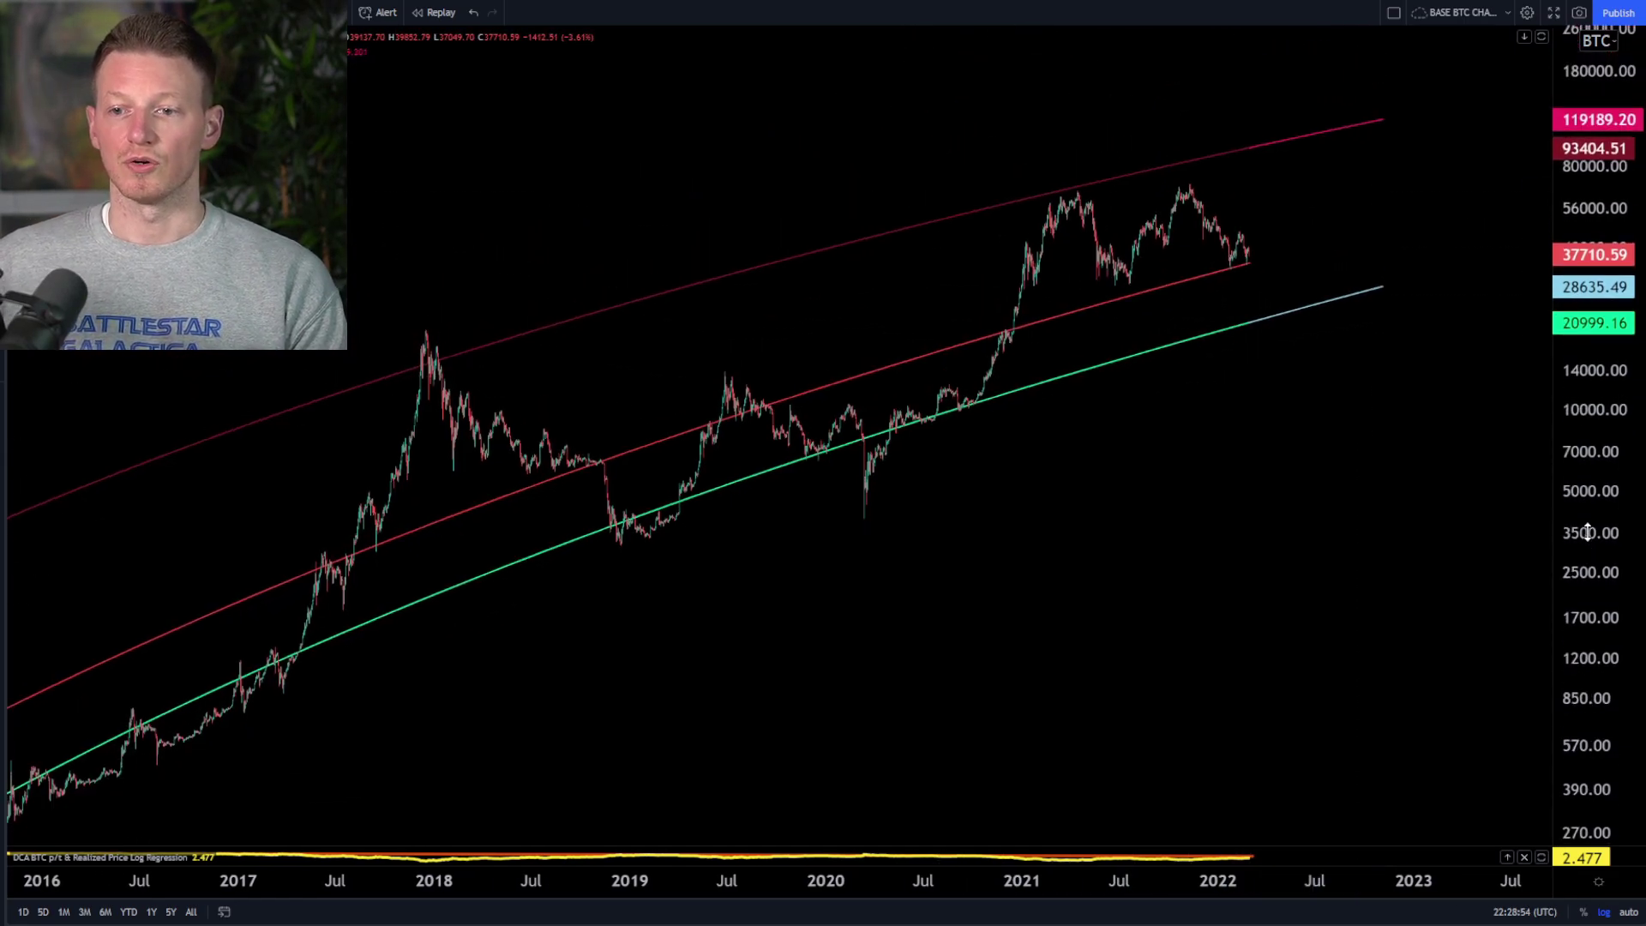
drag(1282, 545, 1290, 581)
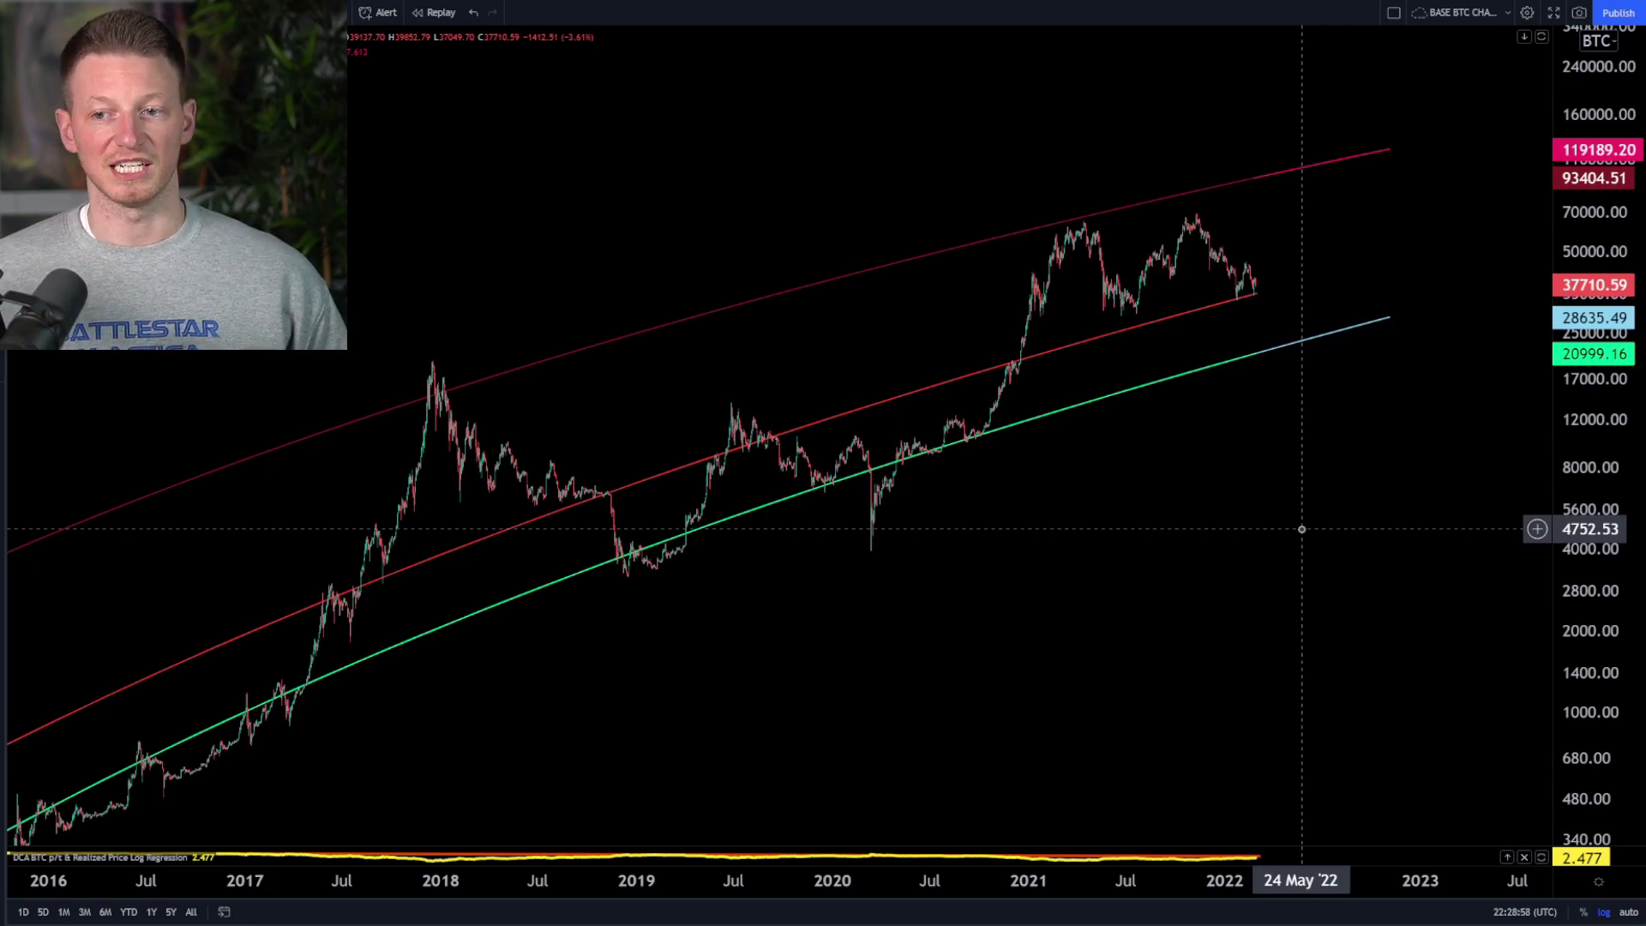
scroll(1279, 526, up, 4)
drag(1226, 577, 1308, 600)
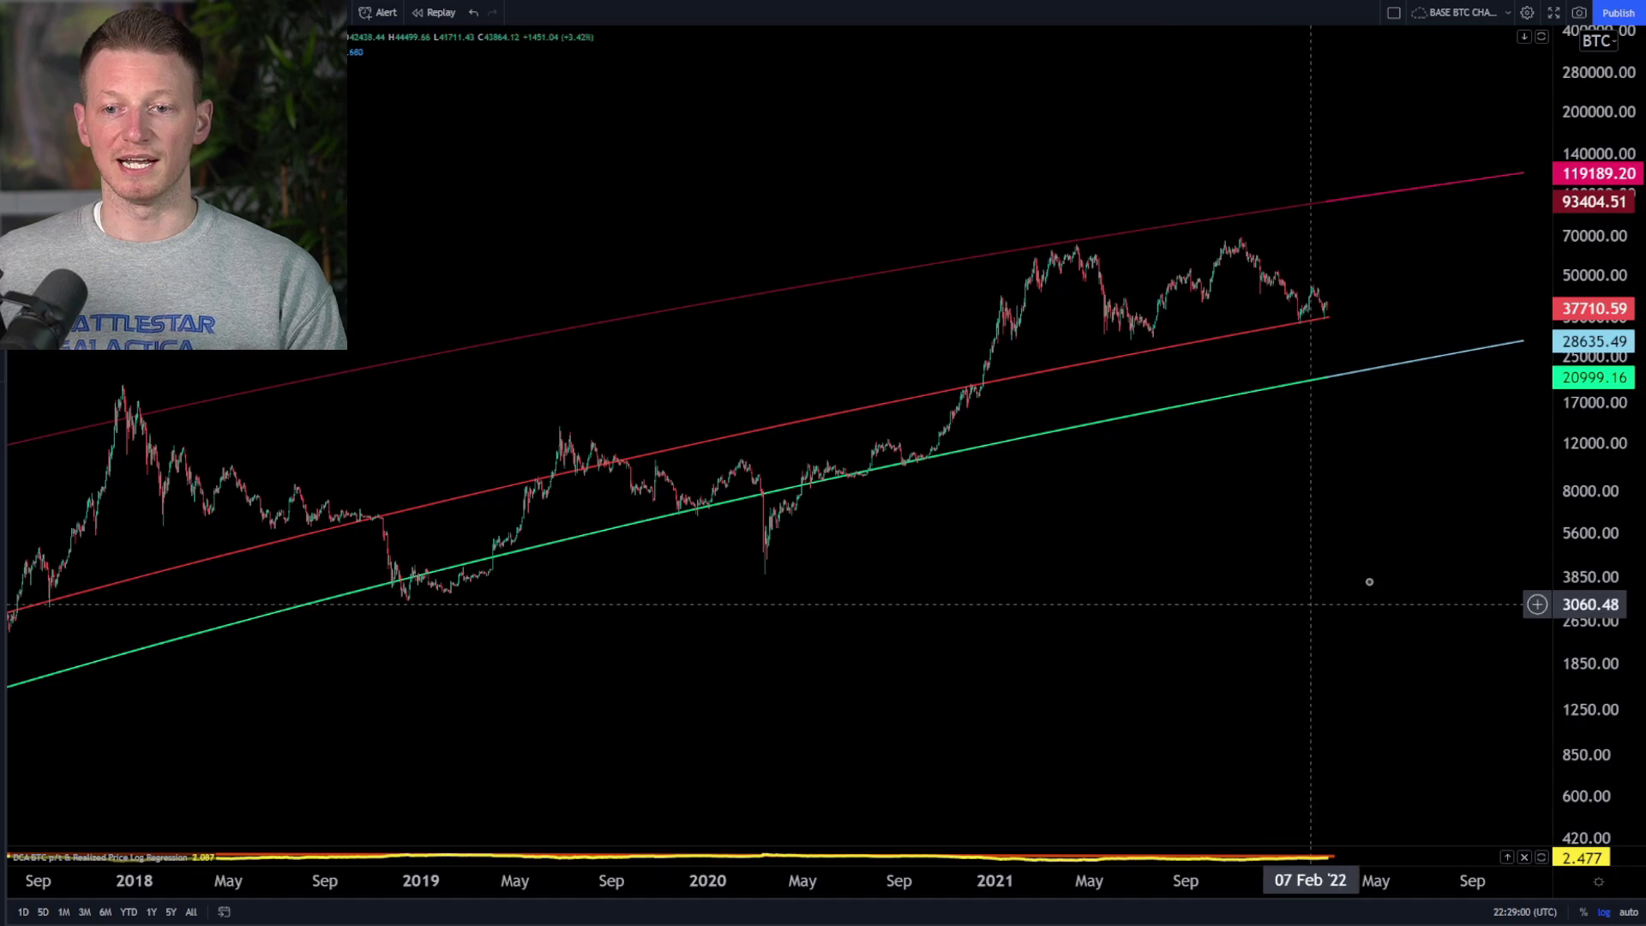
scroll(1376, 581, down, 2)
drag(1589, 600, 1595, 329)
drag(1330, 541, 1356, 603)
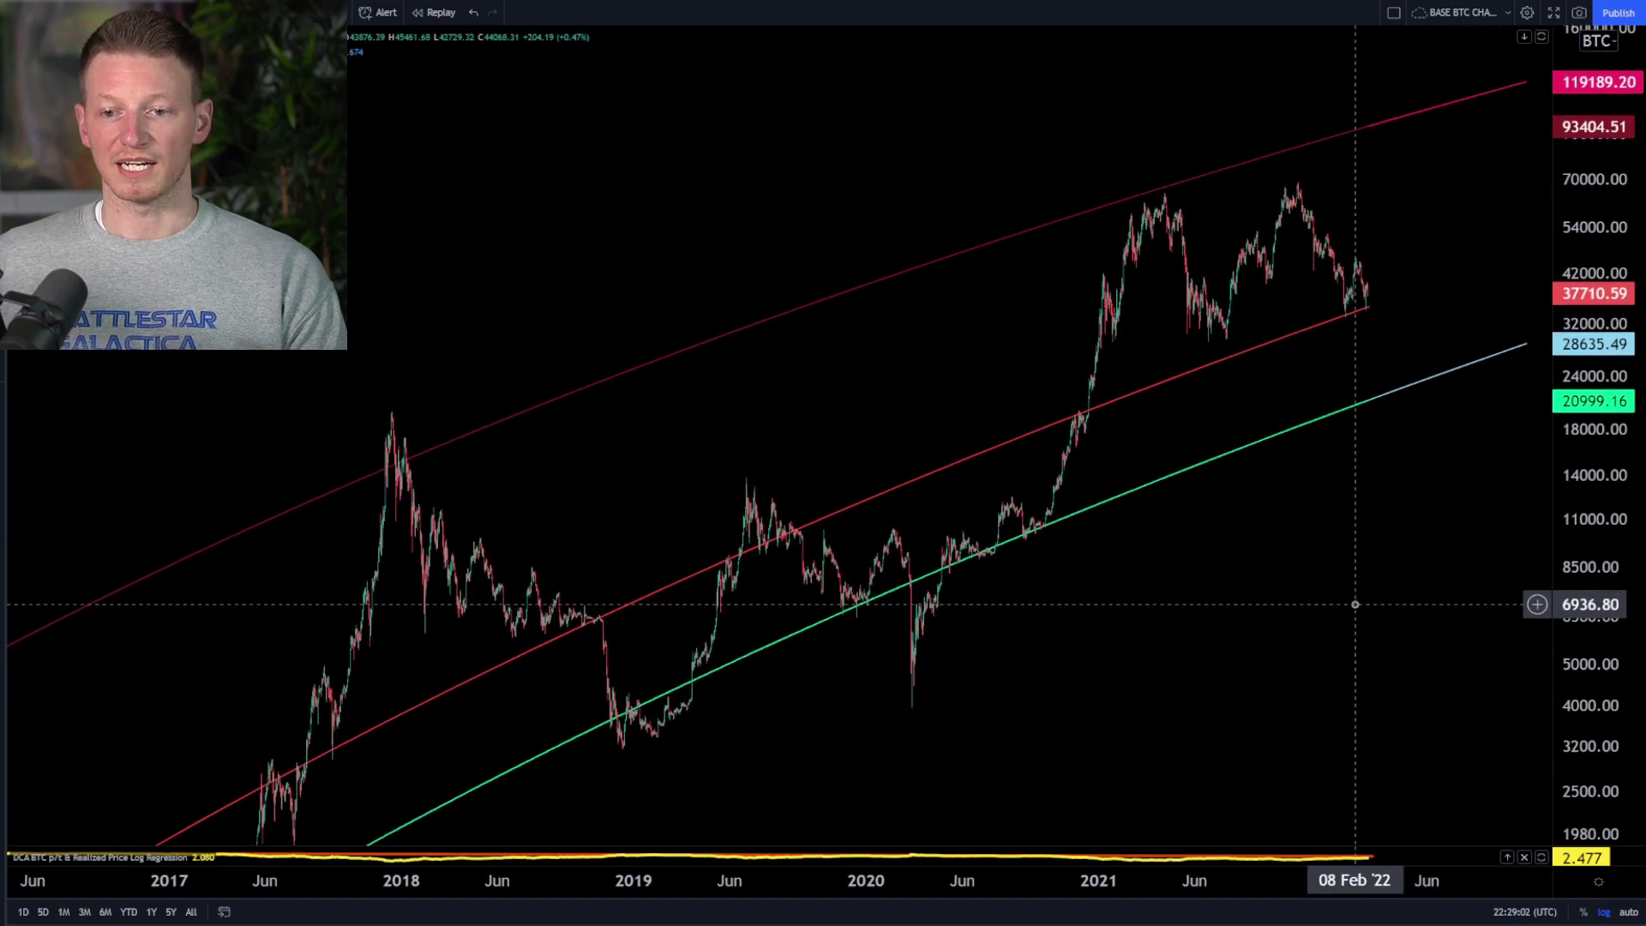
drag(1605, 419, 1521, 636)
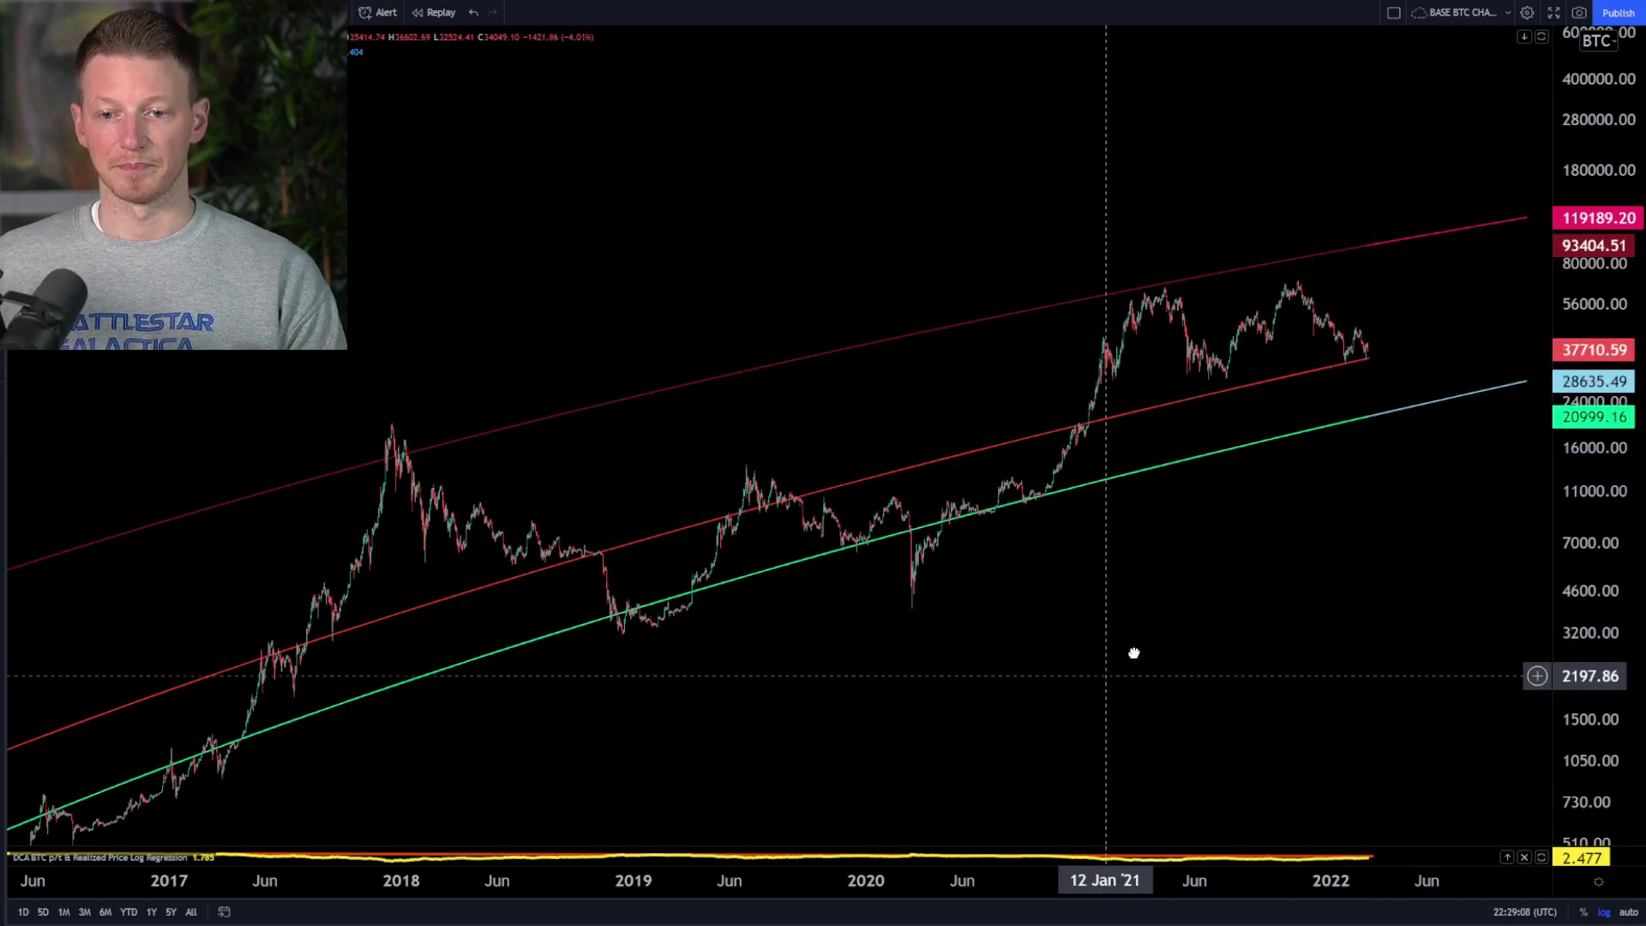
Measure the rise from the red curve in early July 2013 to the late November 2013 peak, and remove the measurement
drag(1132, 655, 1244, 562)
scroll(1129, 636, down, 1)
scroll(1097, 625, down, 1)
drag(892, 755, 1244, 521)
drag(614, 808, 799, 713)
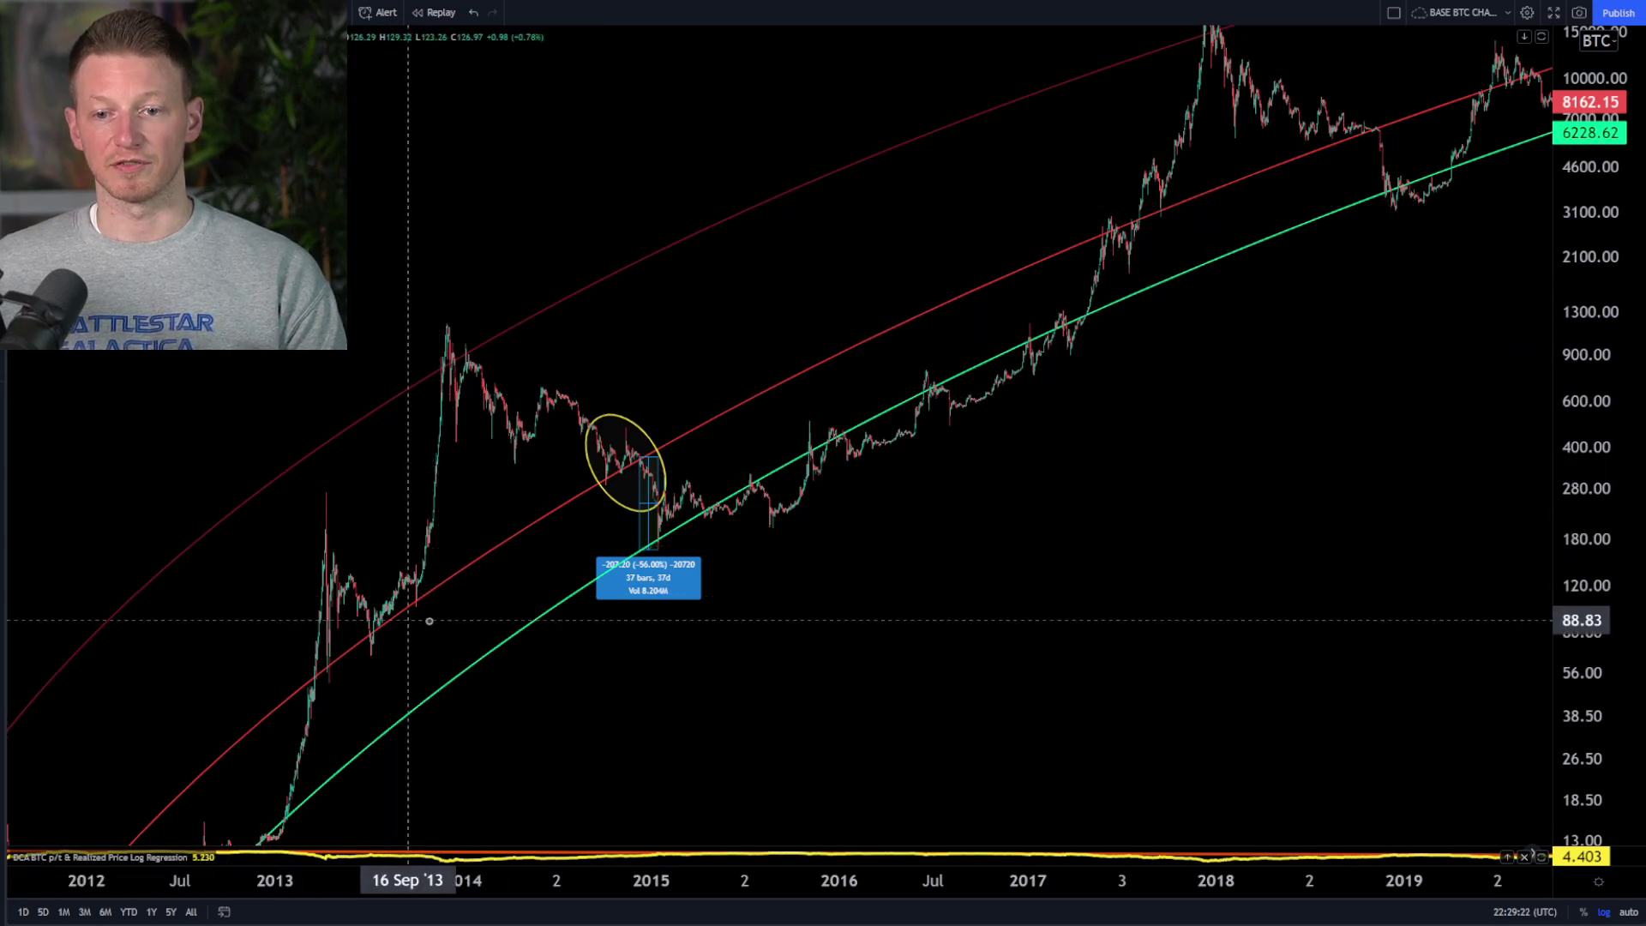
mouse_move(370, 637)
mouse_down()
mouse_move(429, 360)
mouse_move(453, 328)
mouse_up()
scroll(429, 320, up, 5)
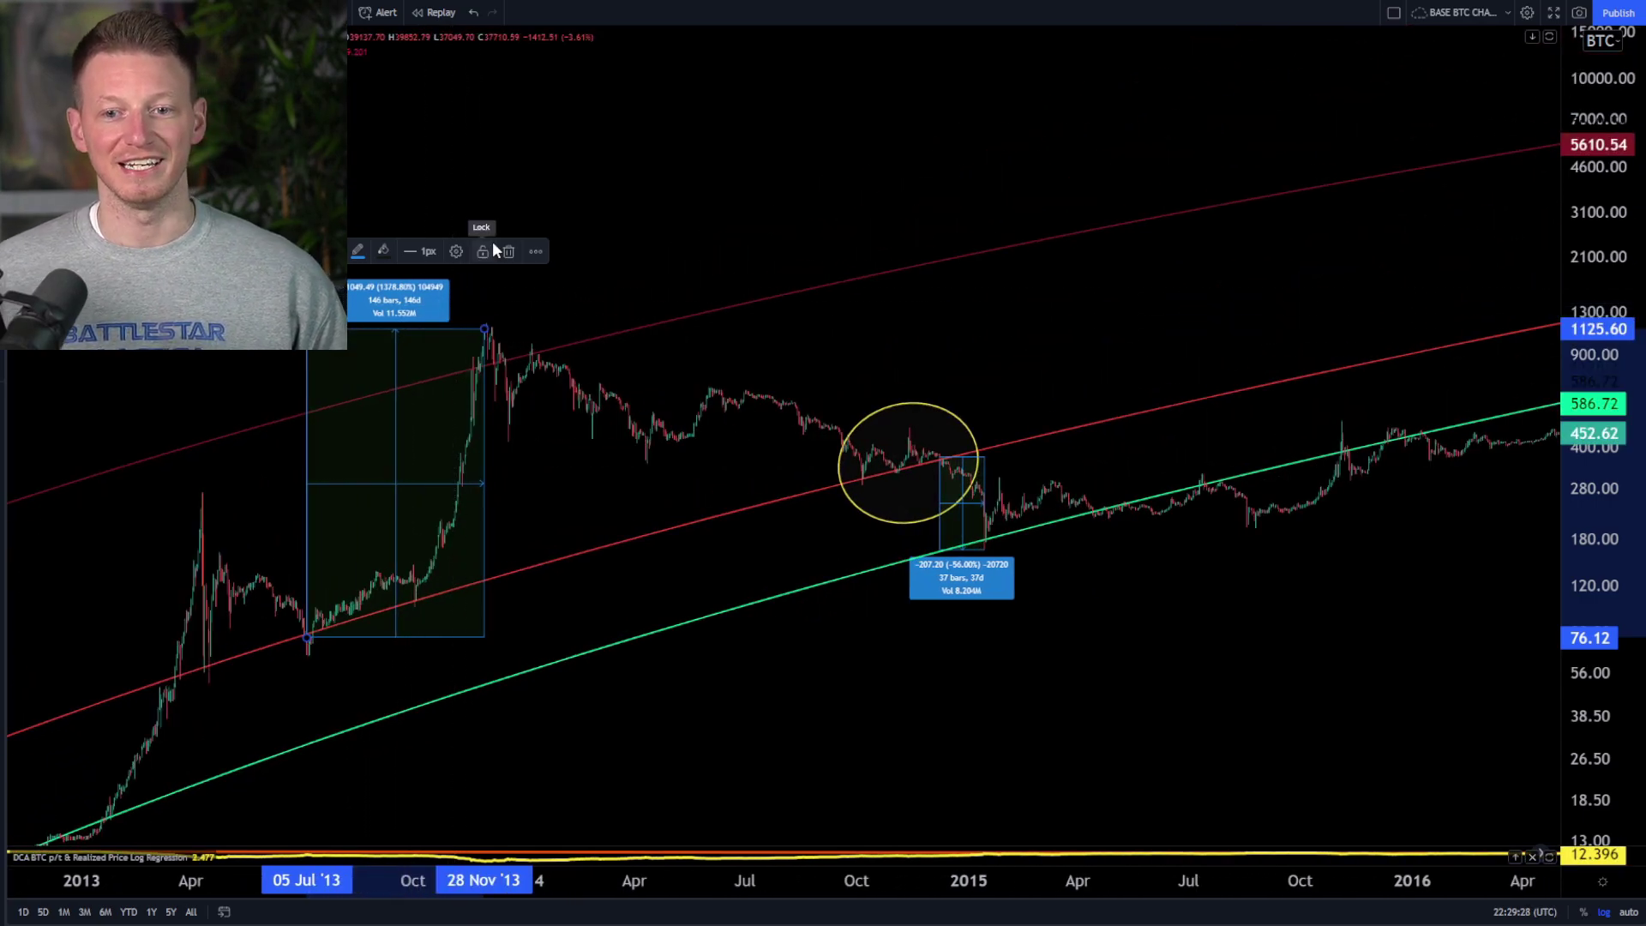
click(486, 334)
Return to the 2021–2022 price action and examine the latest price at the red curve against the projections through November 2022
scroll(486, 335, down, 3)
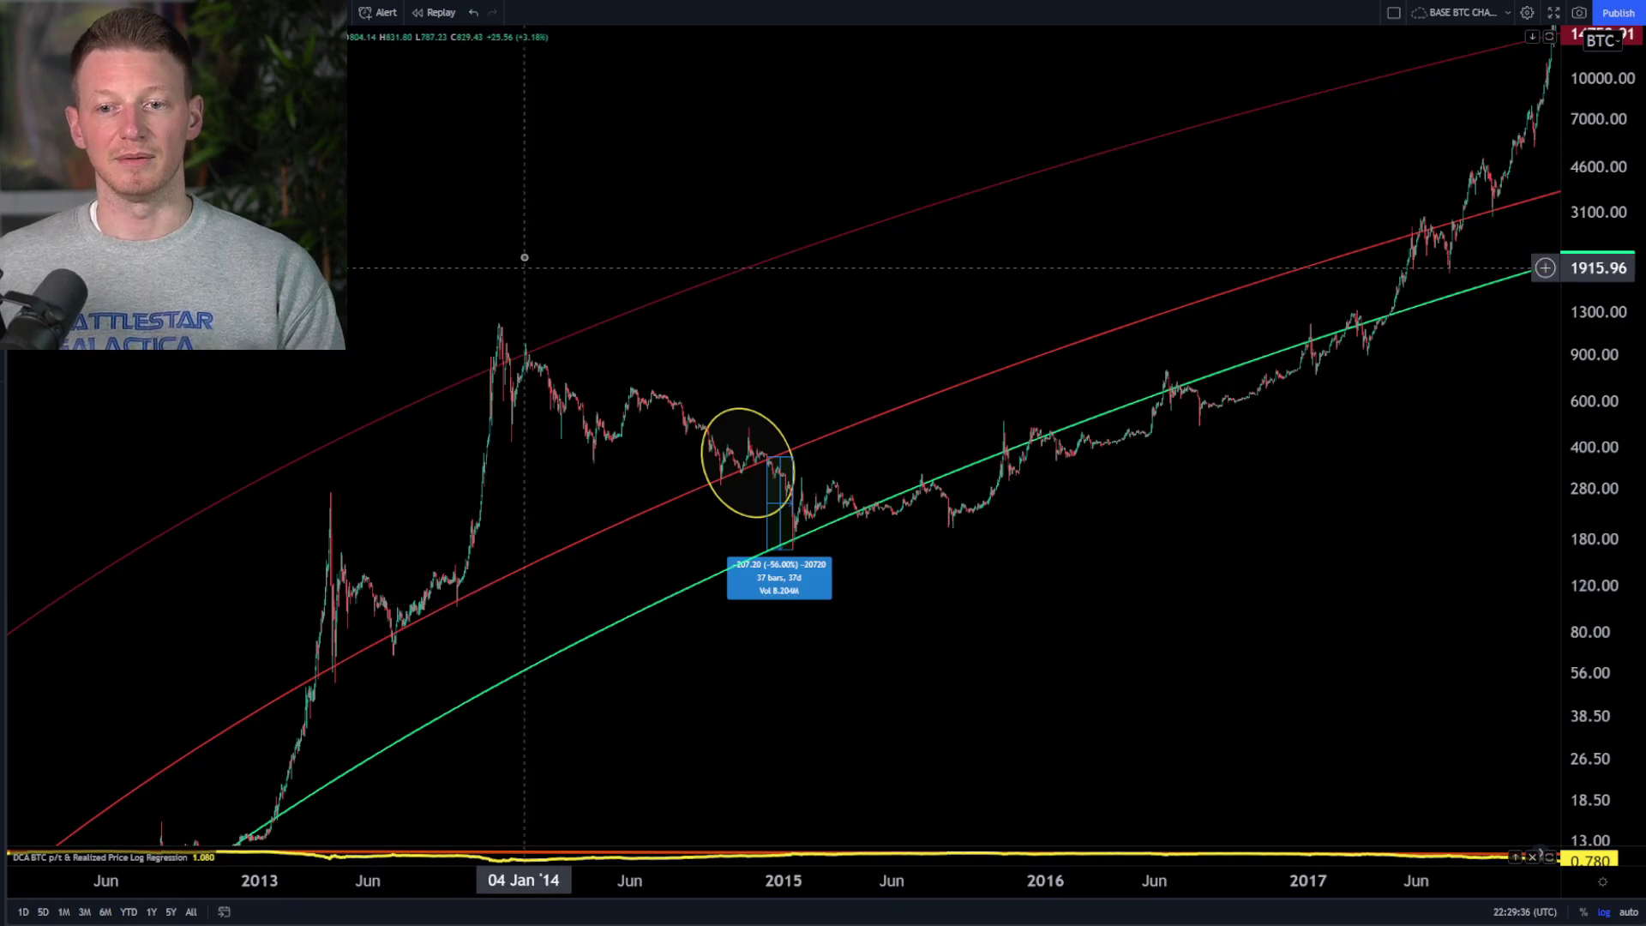
drag(735, 190, 348, 339)
scroll(1081, 584, down, 3)
scroll(1080, 583, down, 1)
drag(1316, 578, 963, 640)
drag(1394, 509, 941, 794)
scroll(1110, 691, up, 4)
drag(1582, 778, 1569, 549)
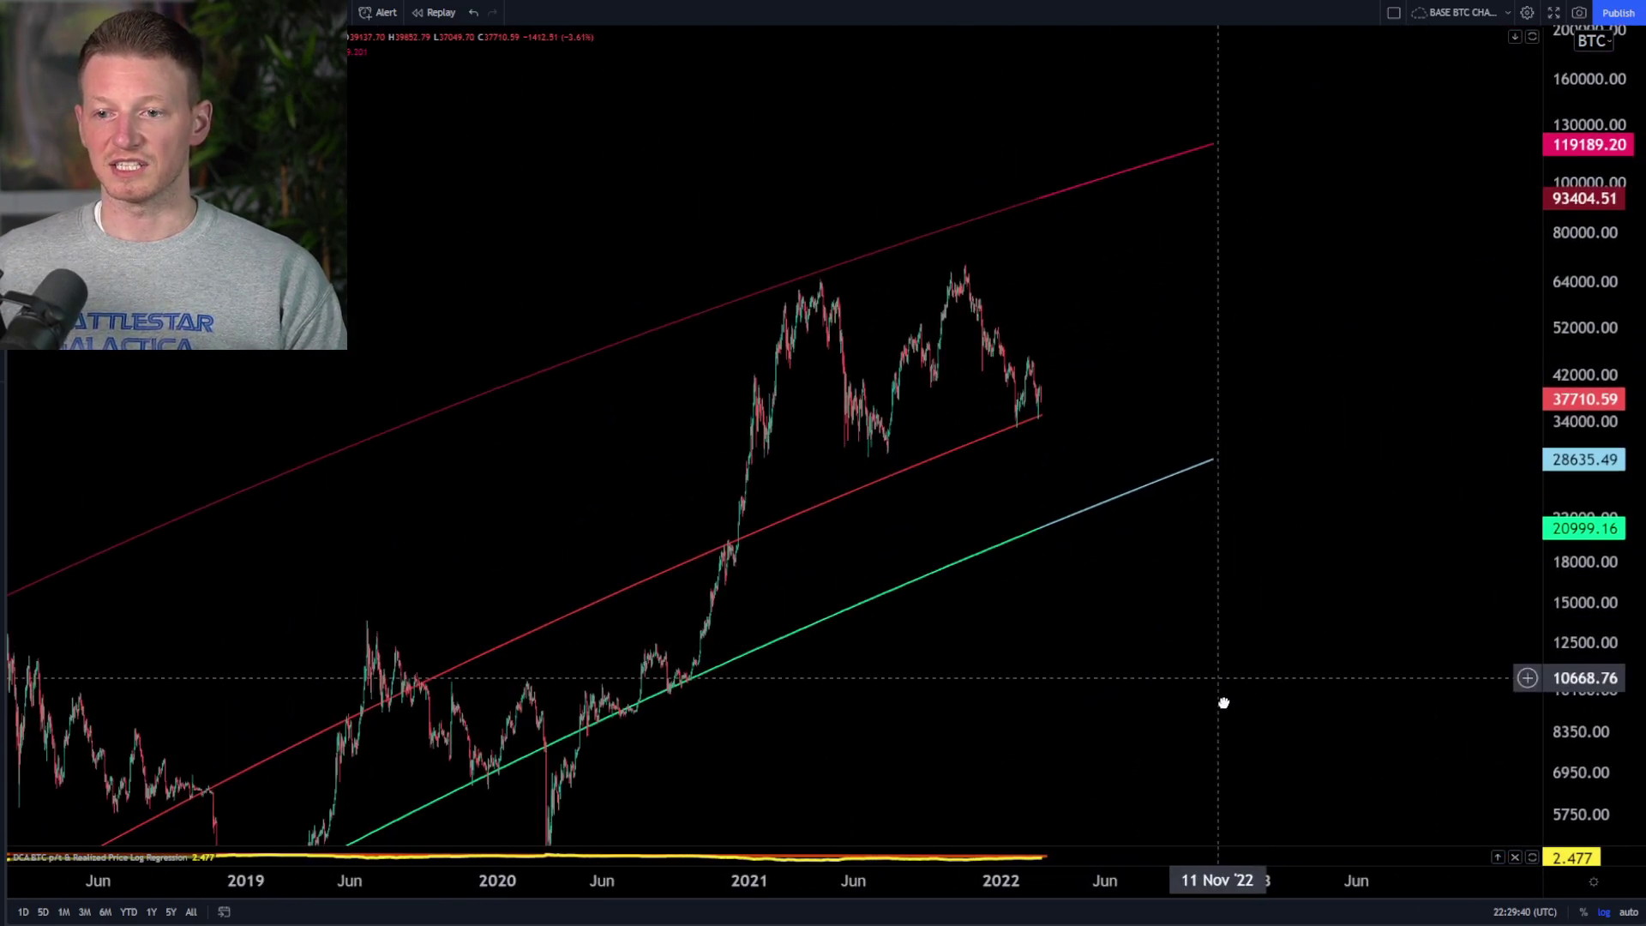
drag(1222, 673, 1188, 719)
scroll(1183, 702, up, 4)
scroll(881, 419, up, 3)
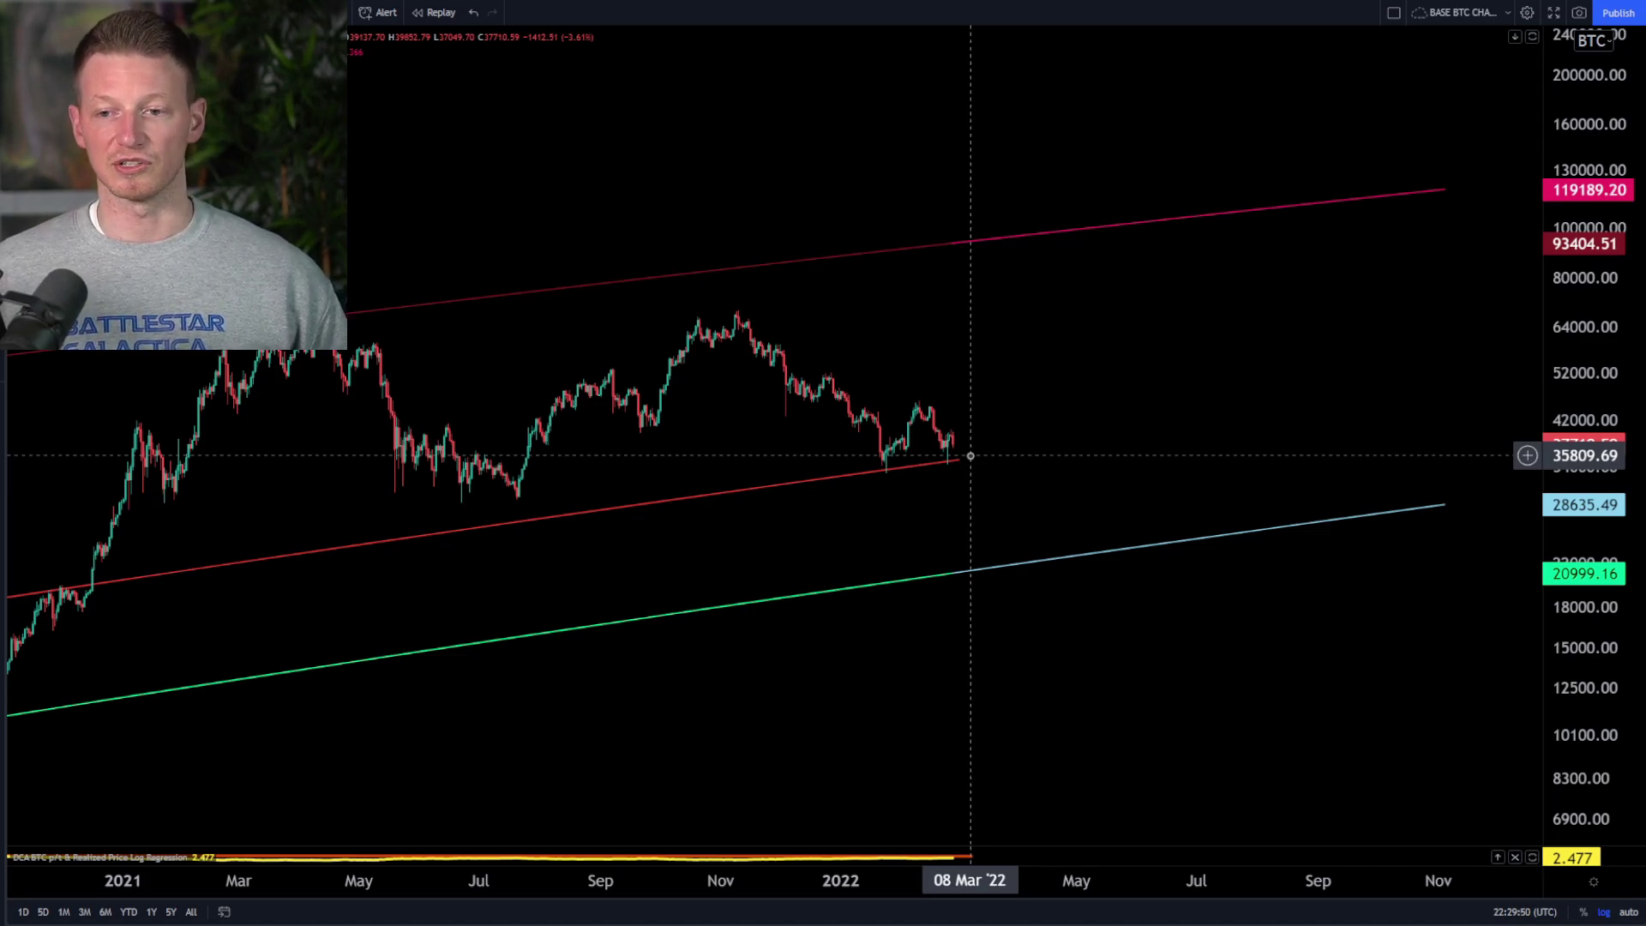
drag(1576, 674, 1563, 506)
drag(1093, 416, 1122, 360)
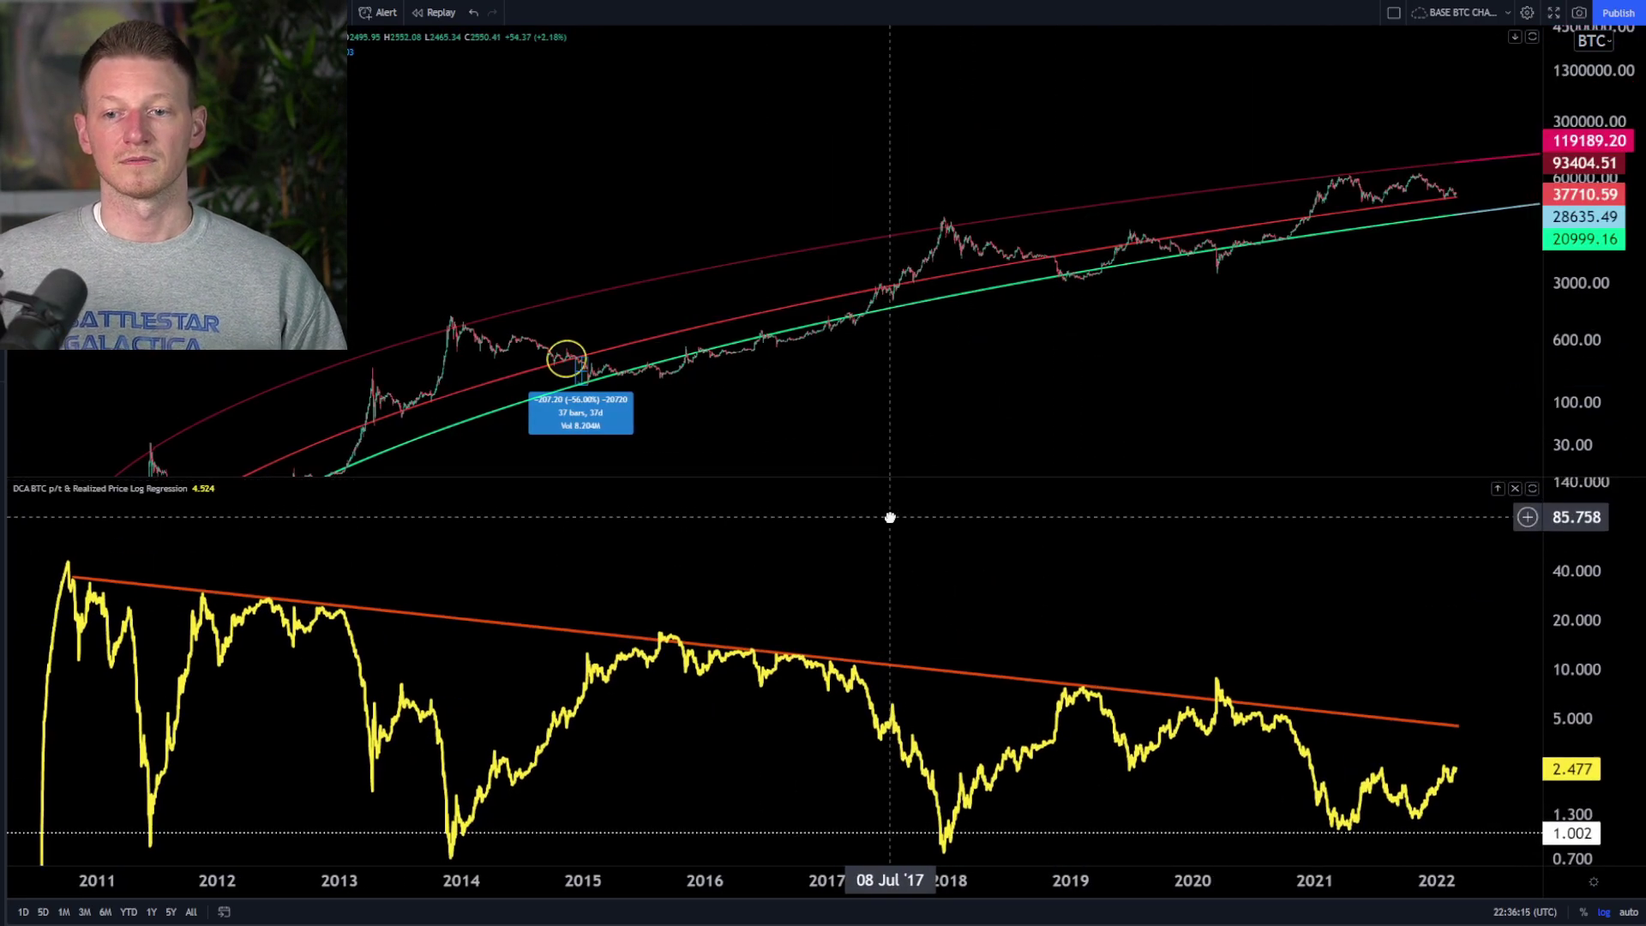
Examine the DCA and realized price log regression indicator's peaks along the orange trend line against the price curves since 2011
drag(879, 424, 875, 322)
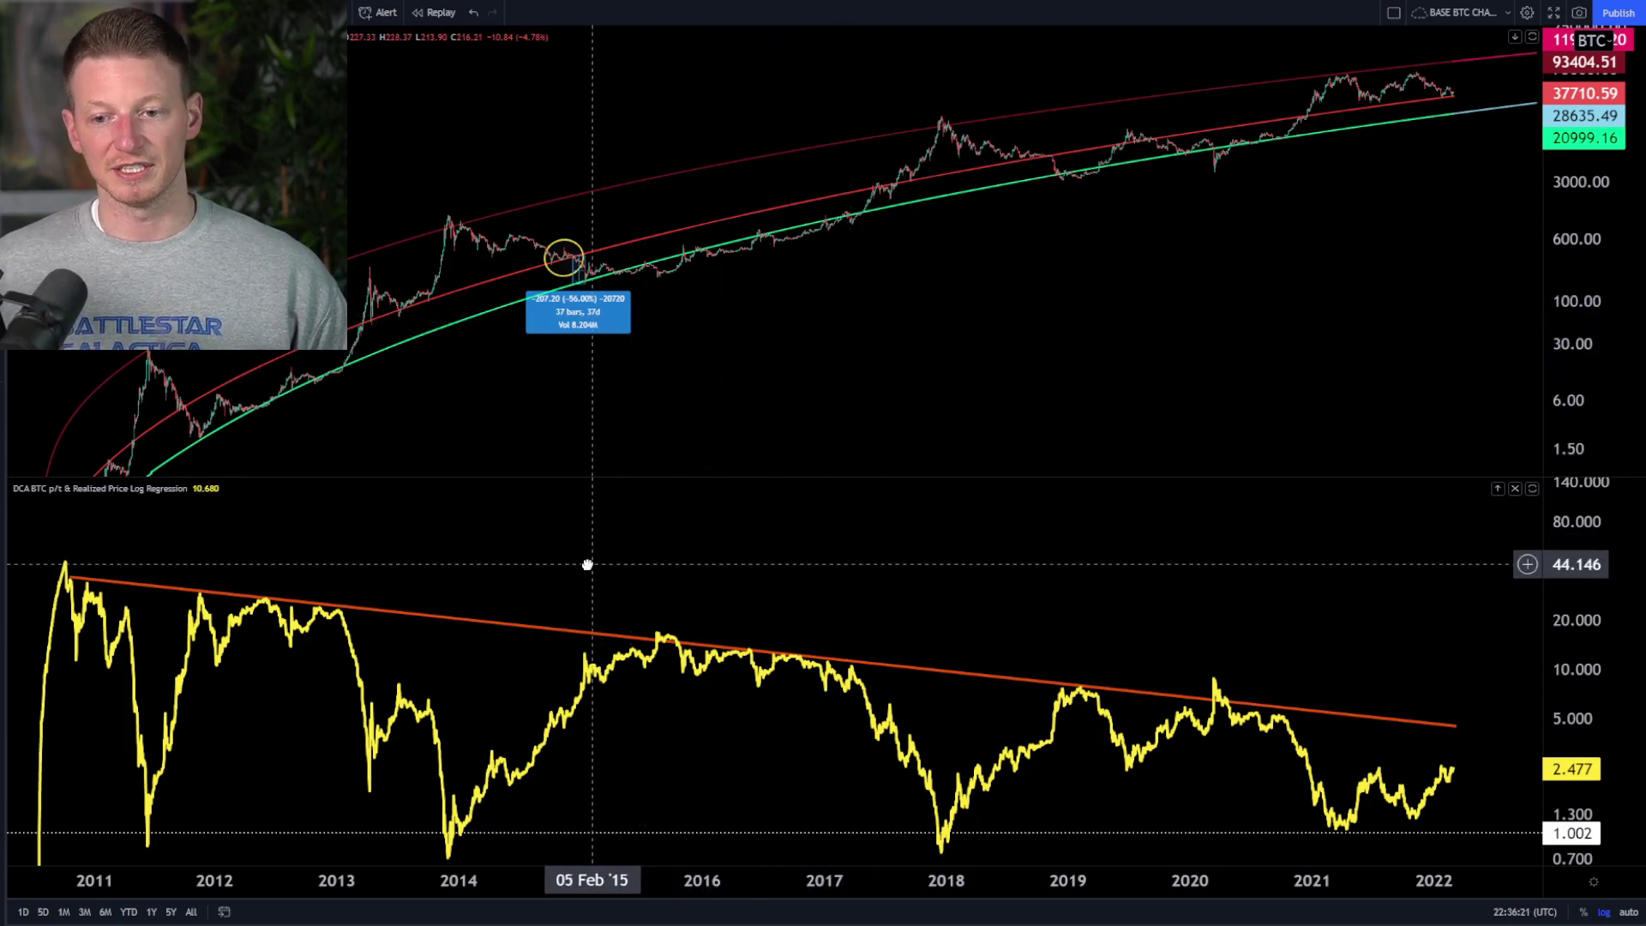
drag(588, 565, 574, 556)
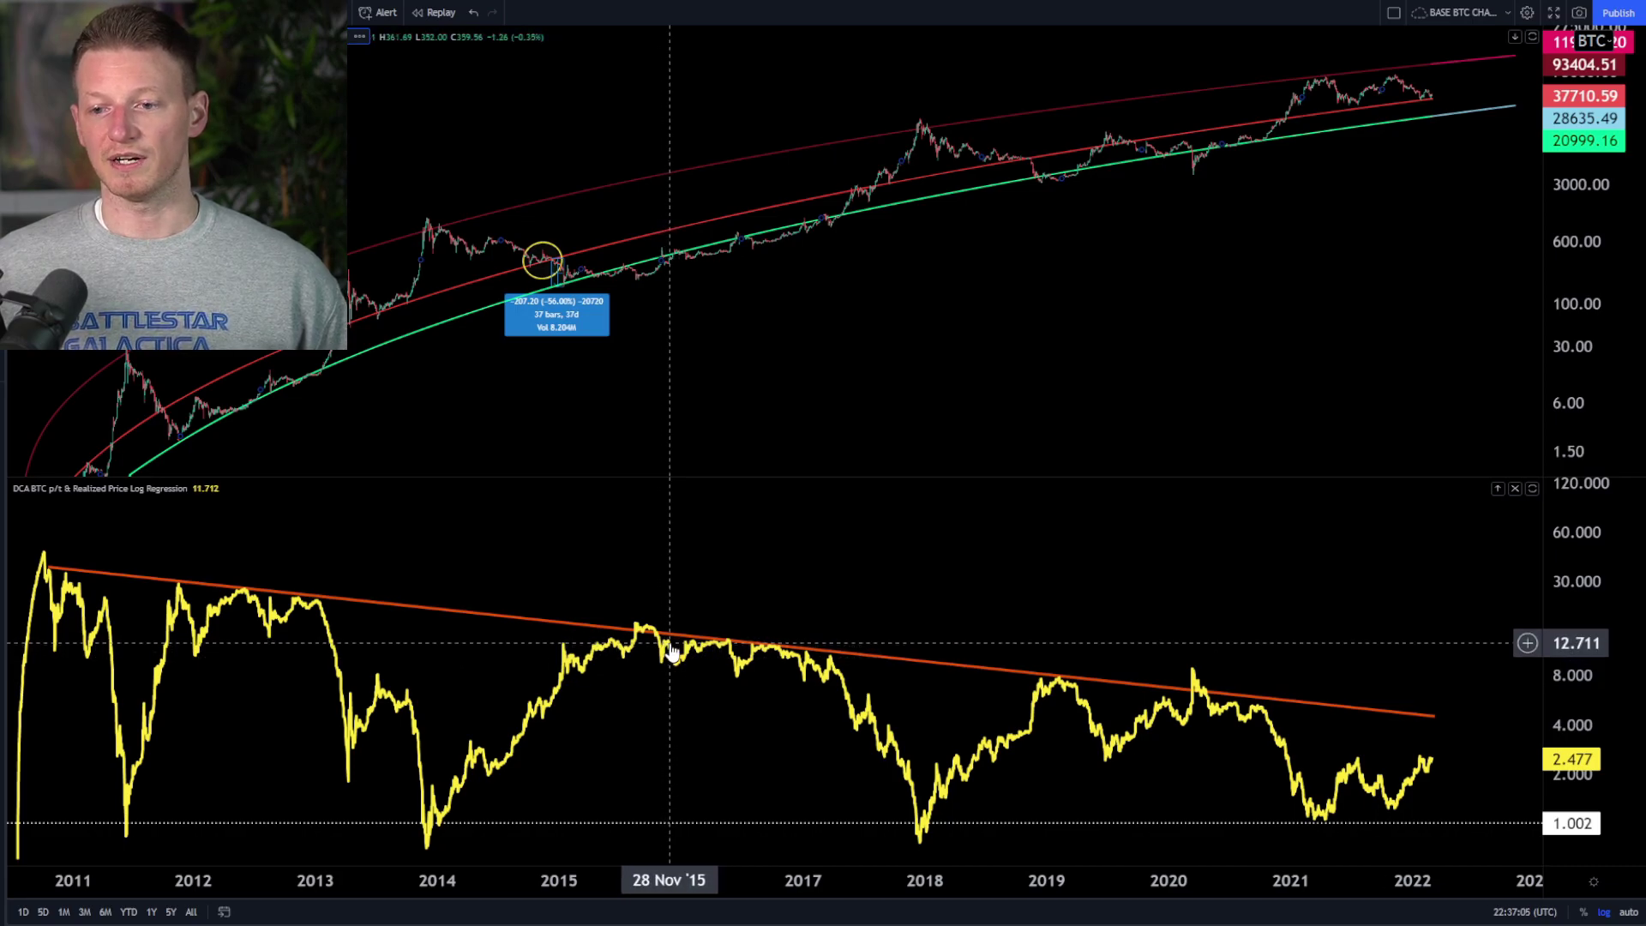
drag(335, 547, 405, 551)
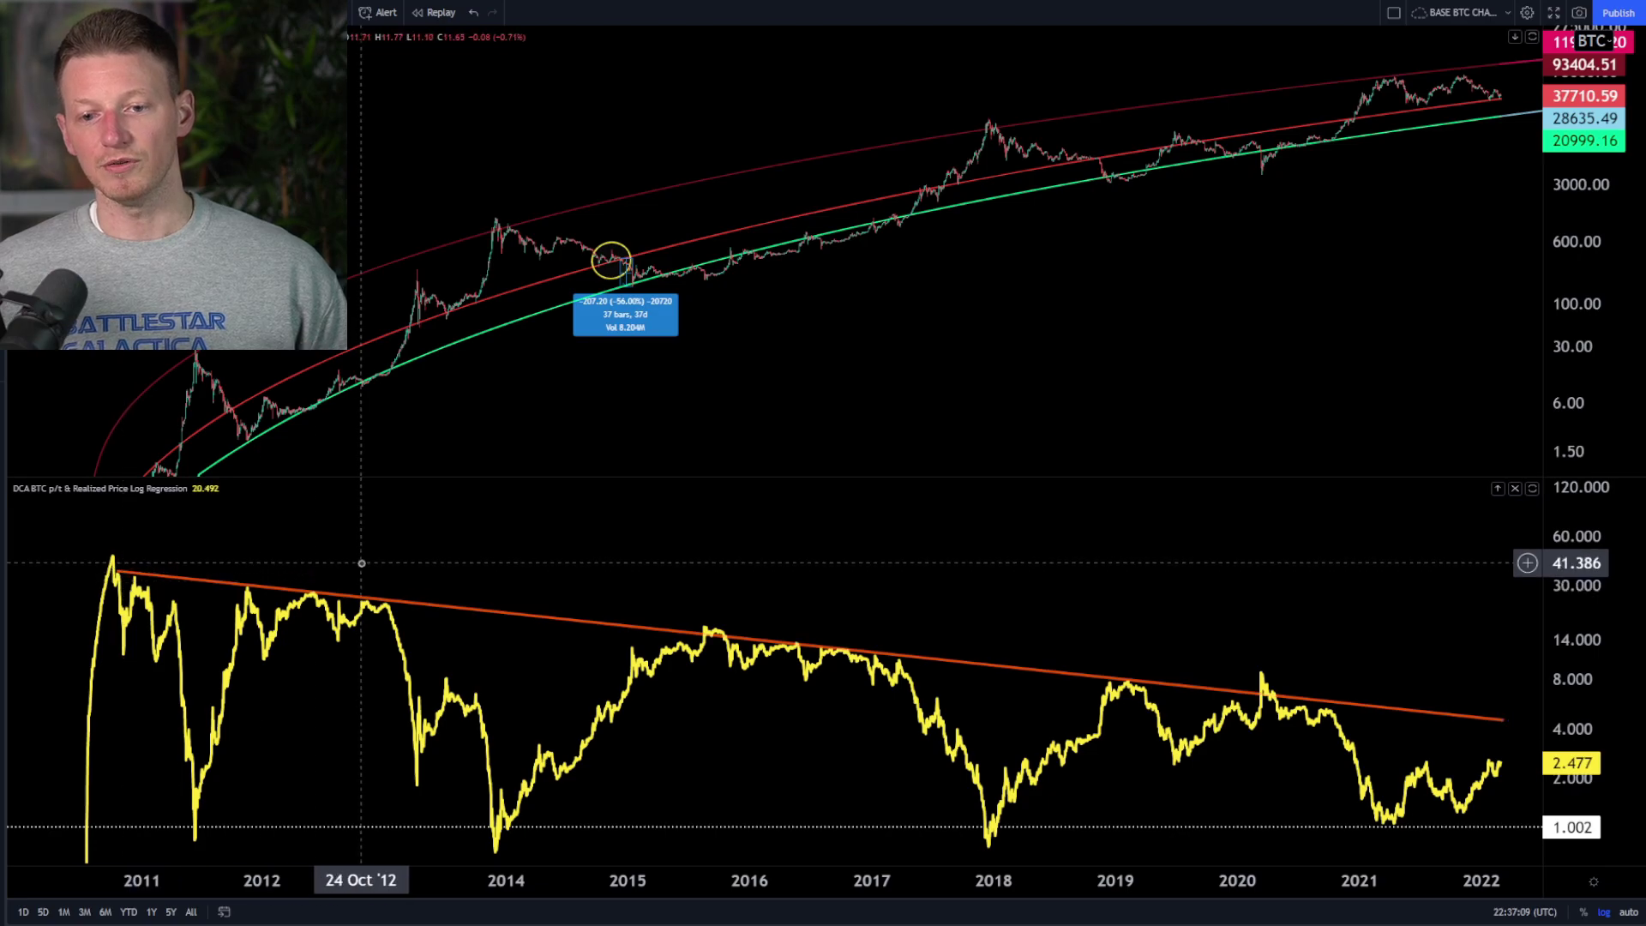
scroll(386, 562, right, 2)
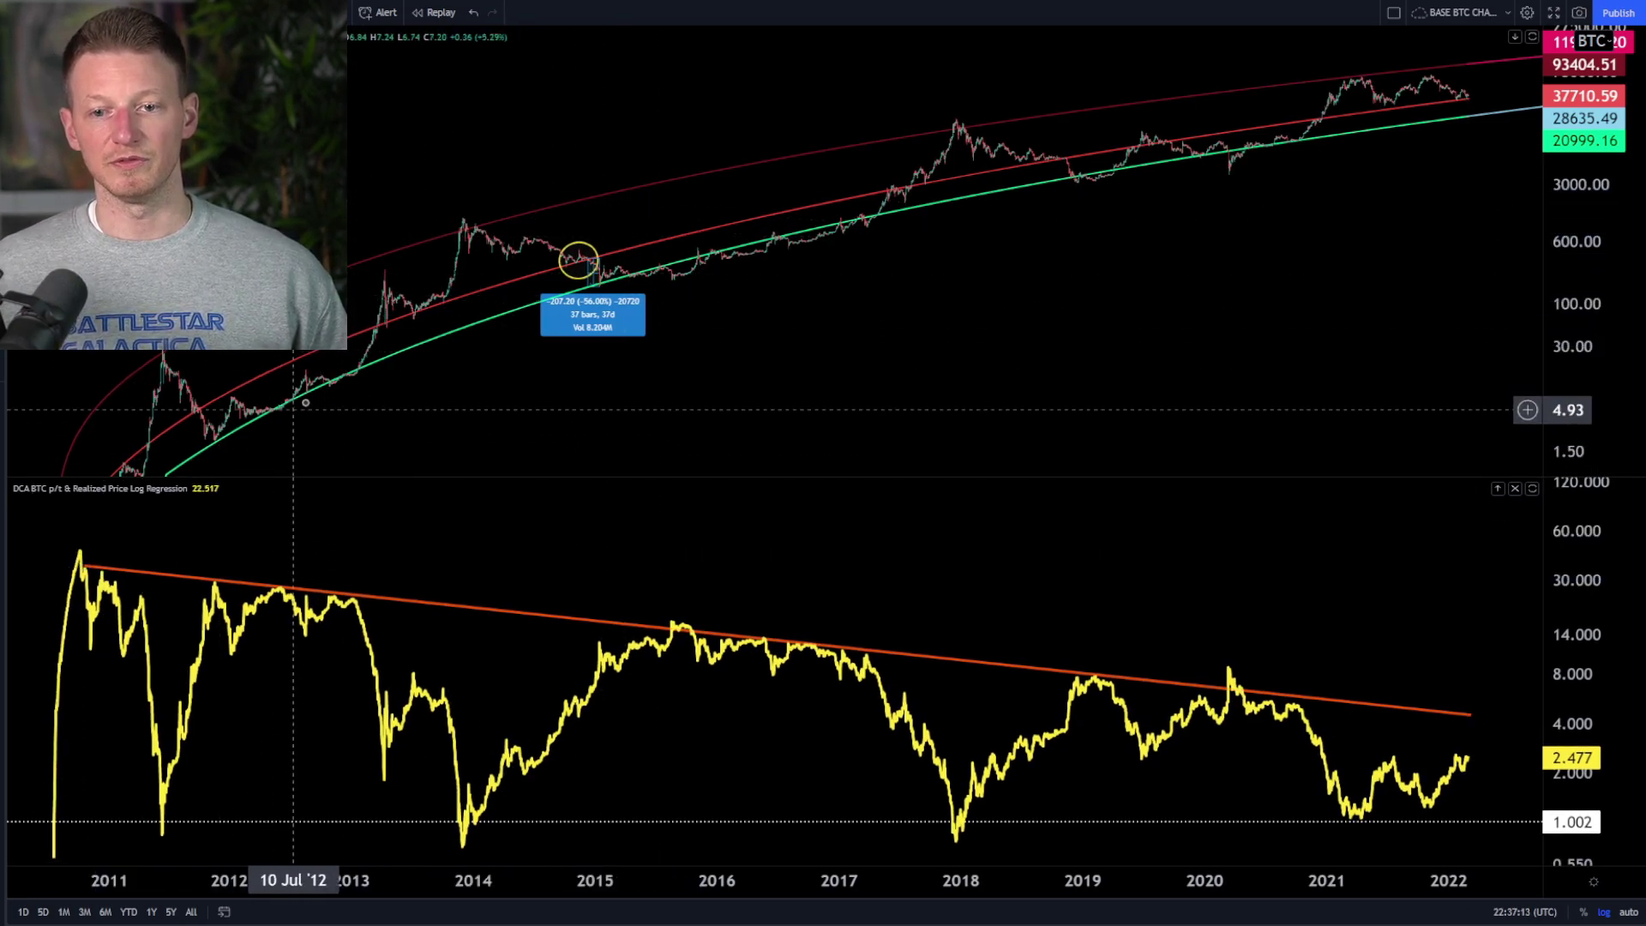
scroll(314, 552, right, 6)
scroll(315, 553, left, 1)
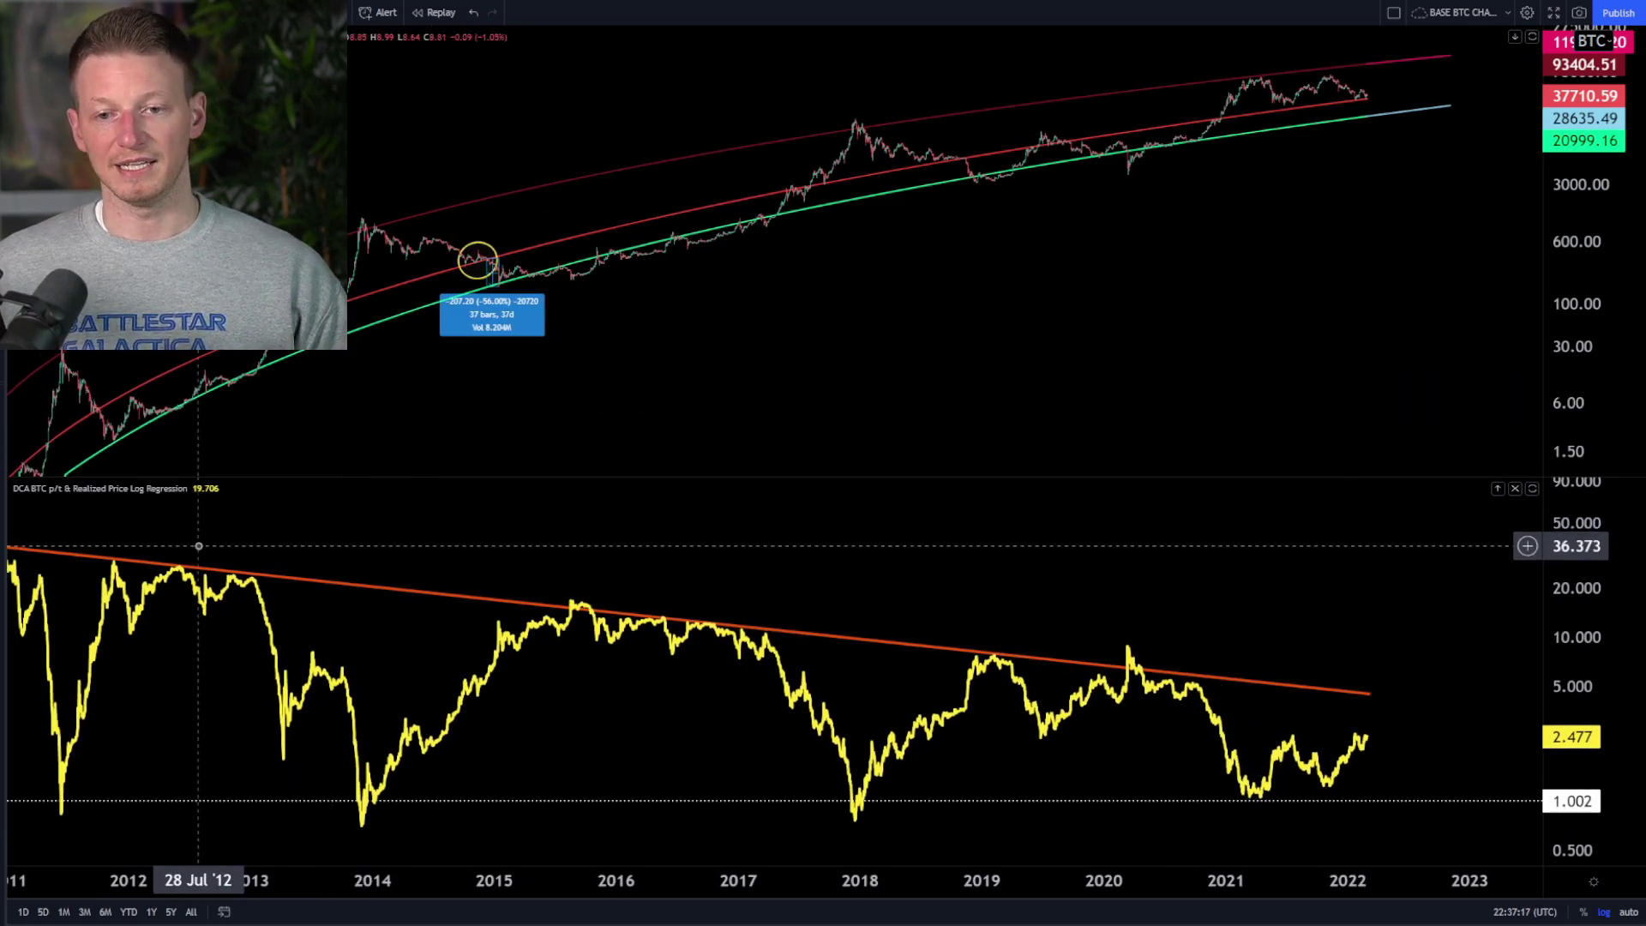
scroll(301, 557, left, 4)
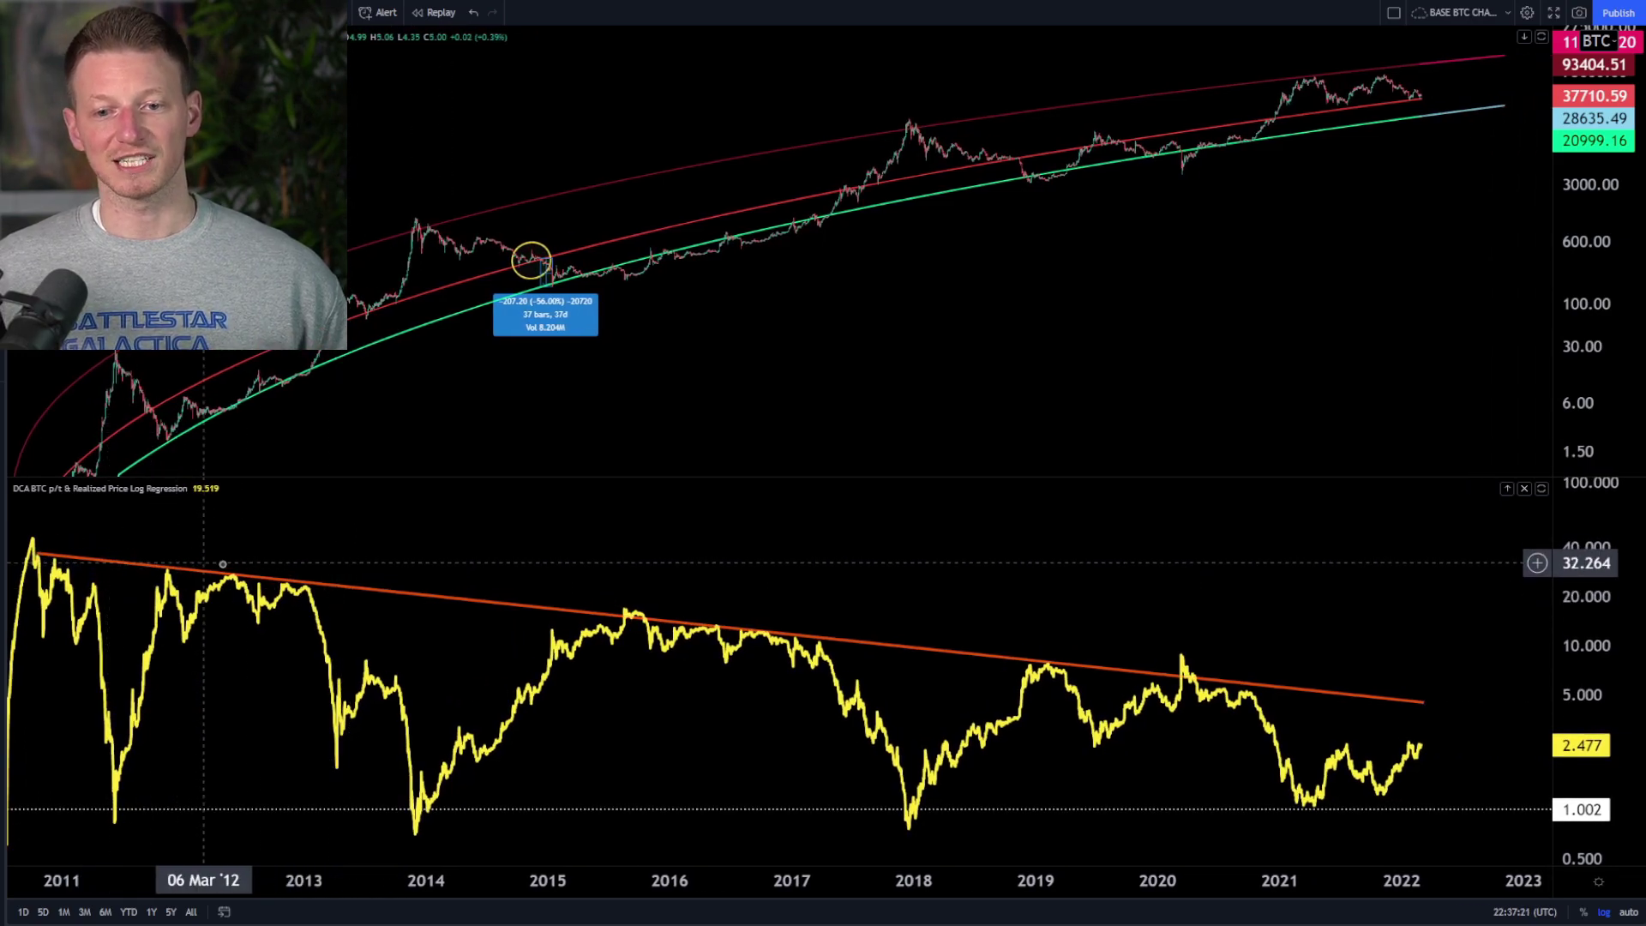
Extend the indicator's descending orange trend line beyond its latest reading to about mid-2022
scroll(506, 563, right, 1)
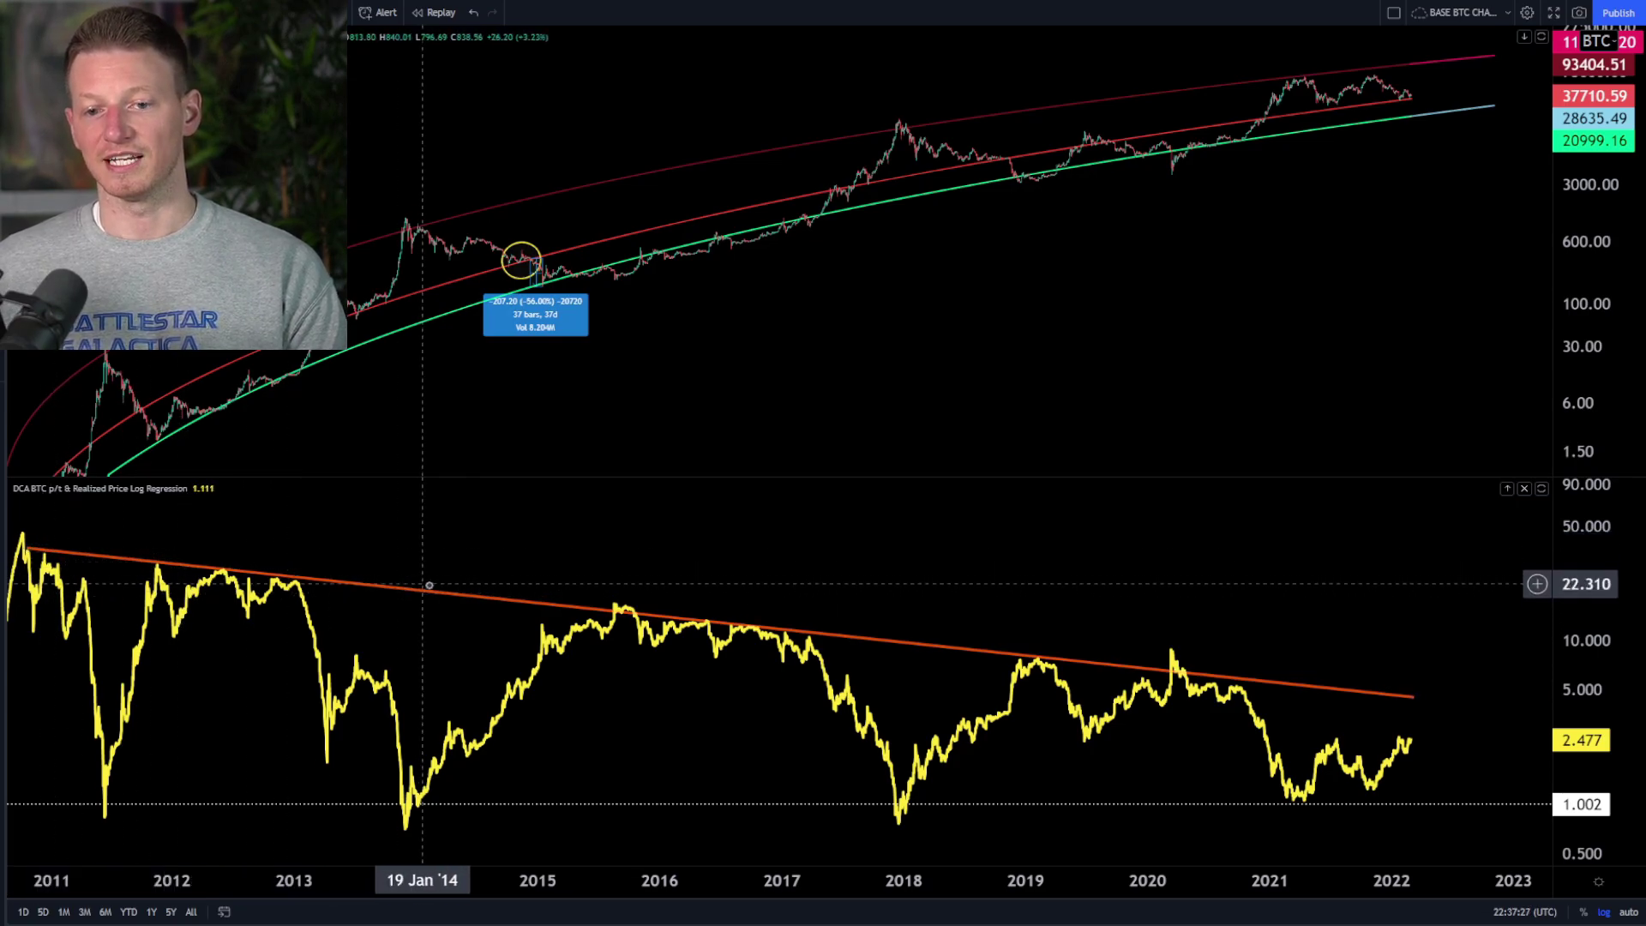
drag(1412, 698, 1444, 706)
drag(519, 570, 558, 570)
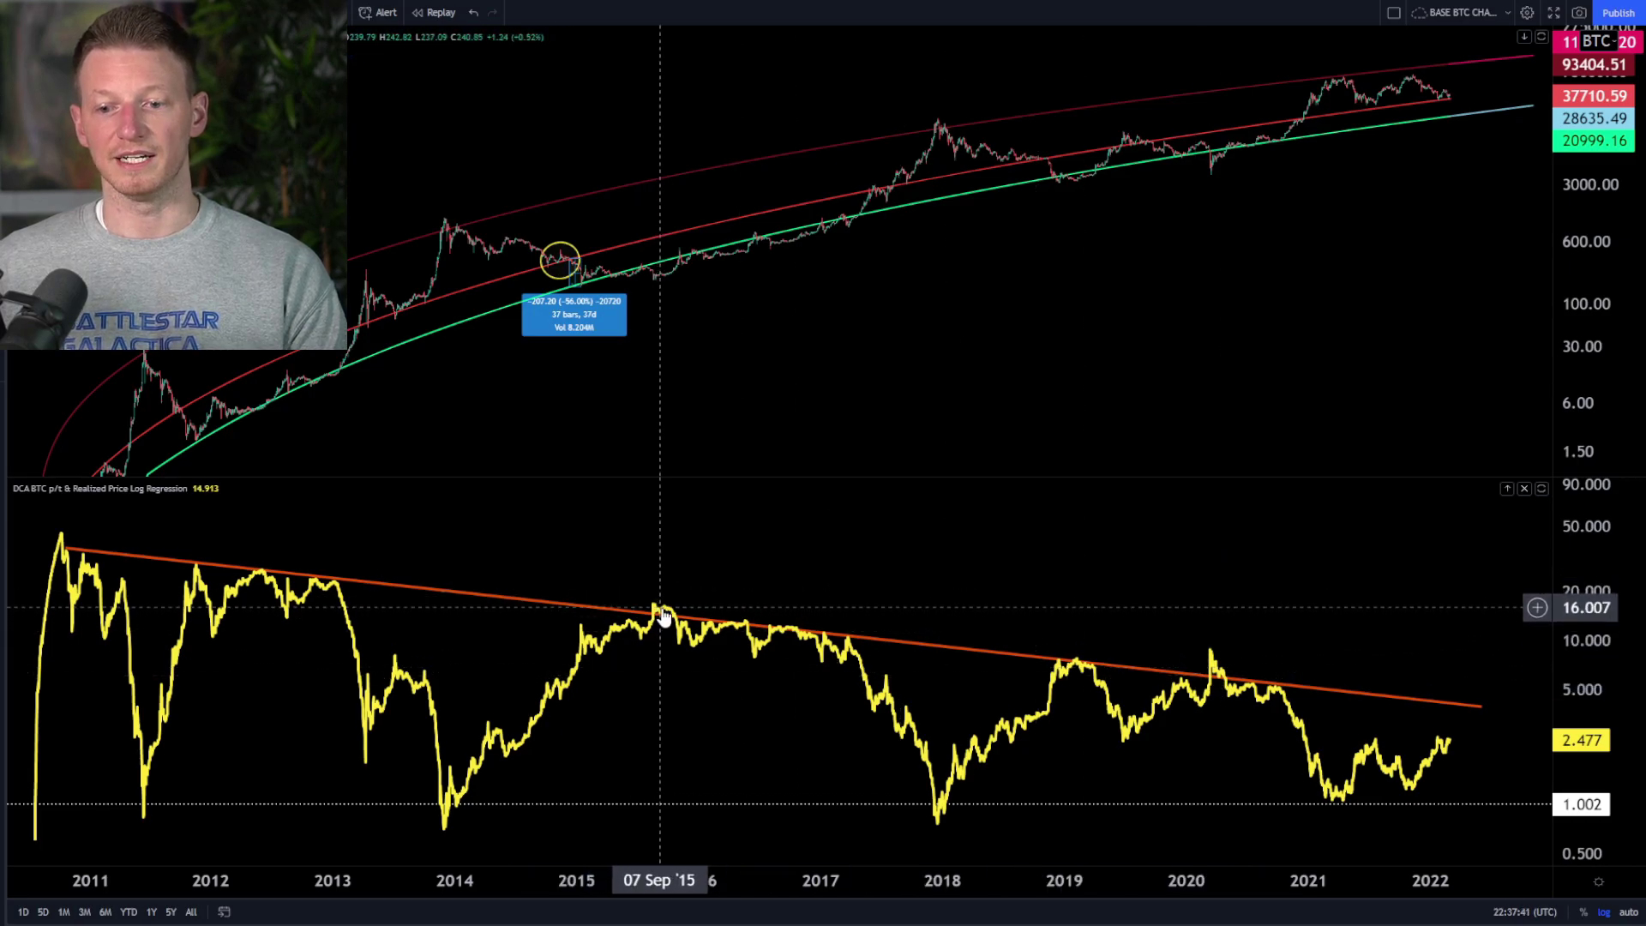
Examine the extended orange trend line against the DCA and realized price indicator's peaks from 2011 through early 2022
drag(432, 535, 434, 532)
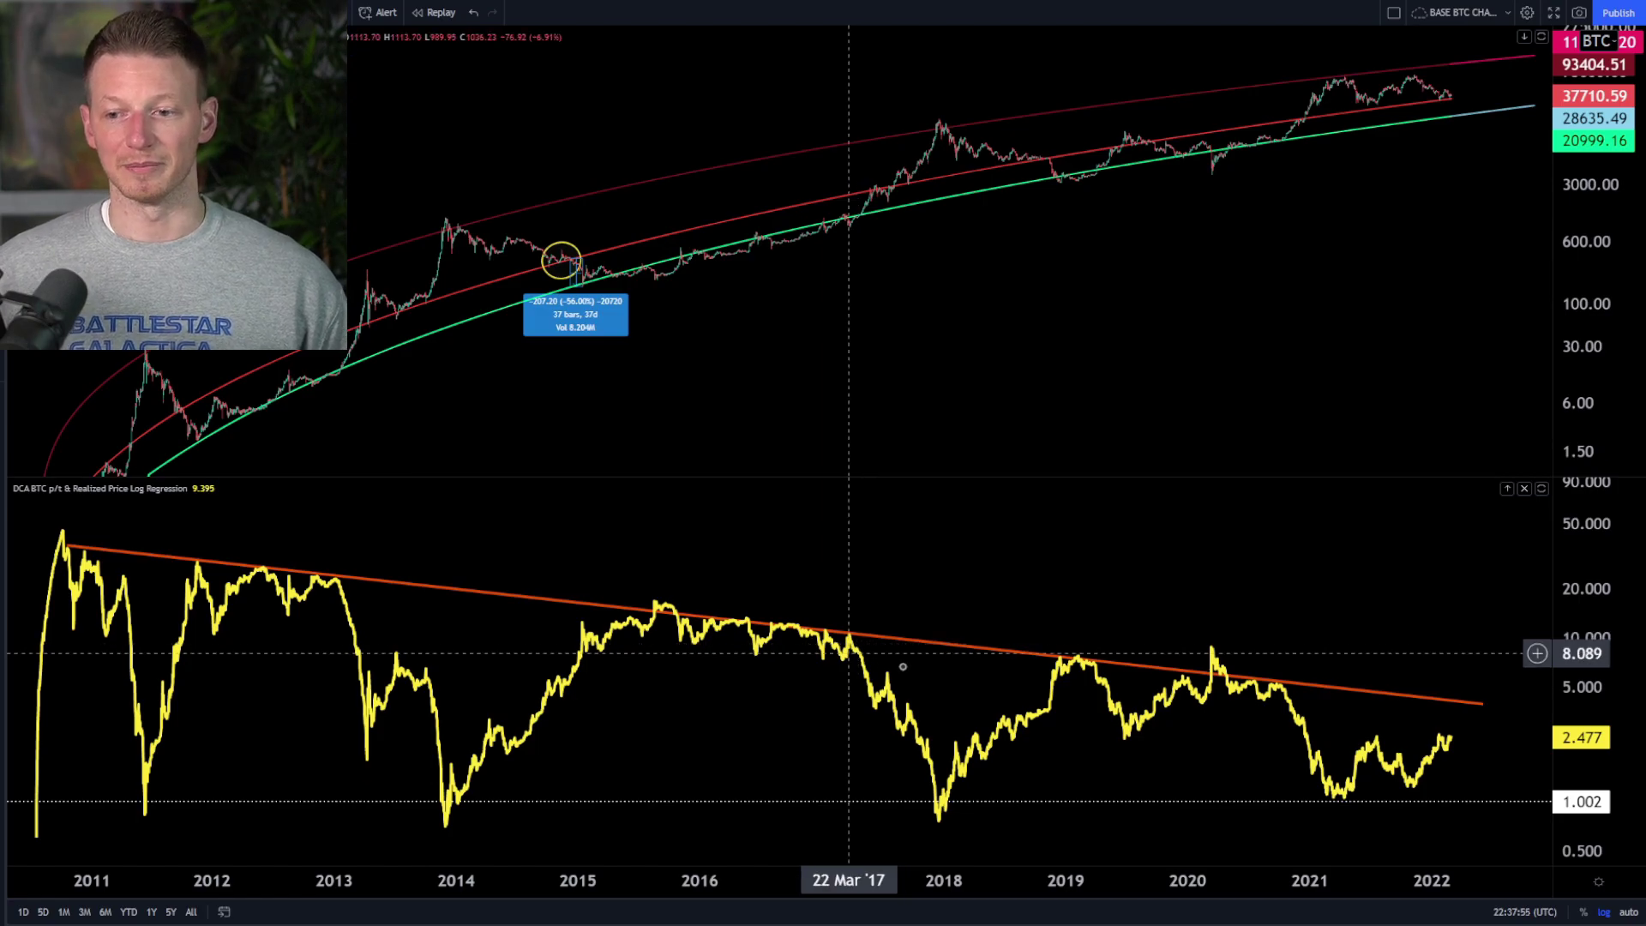
drag(1387, 652, 1300, 639)
drag(1578, 712, 1587, 673)
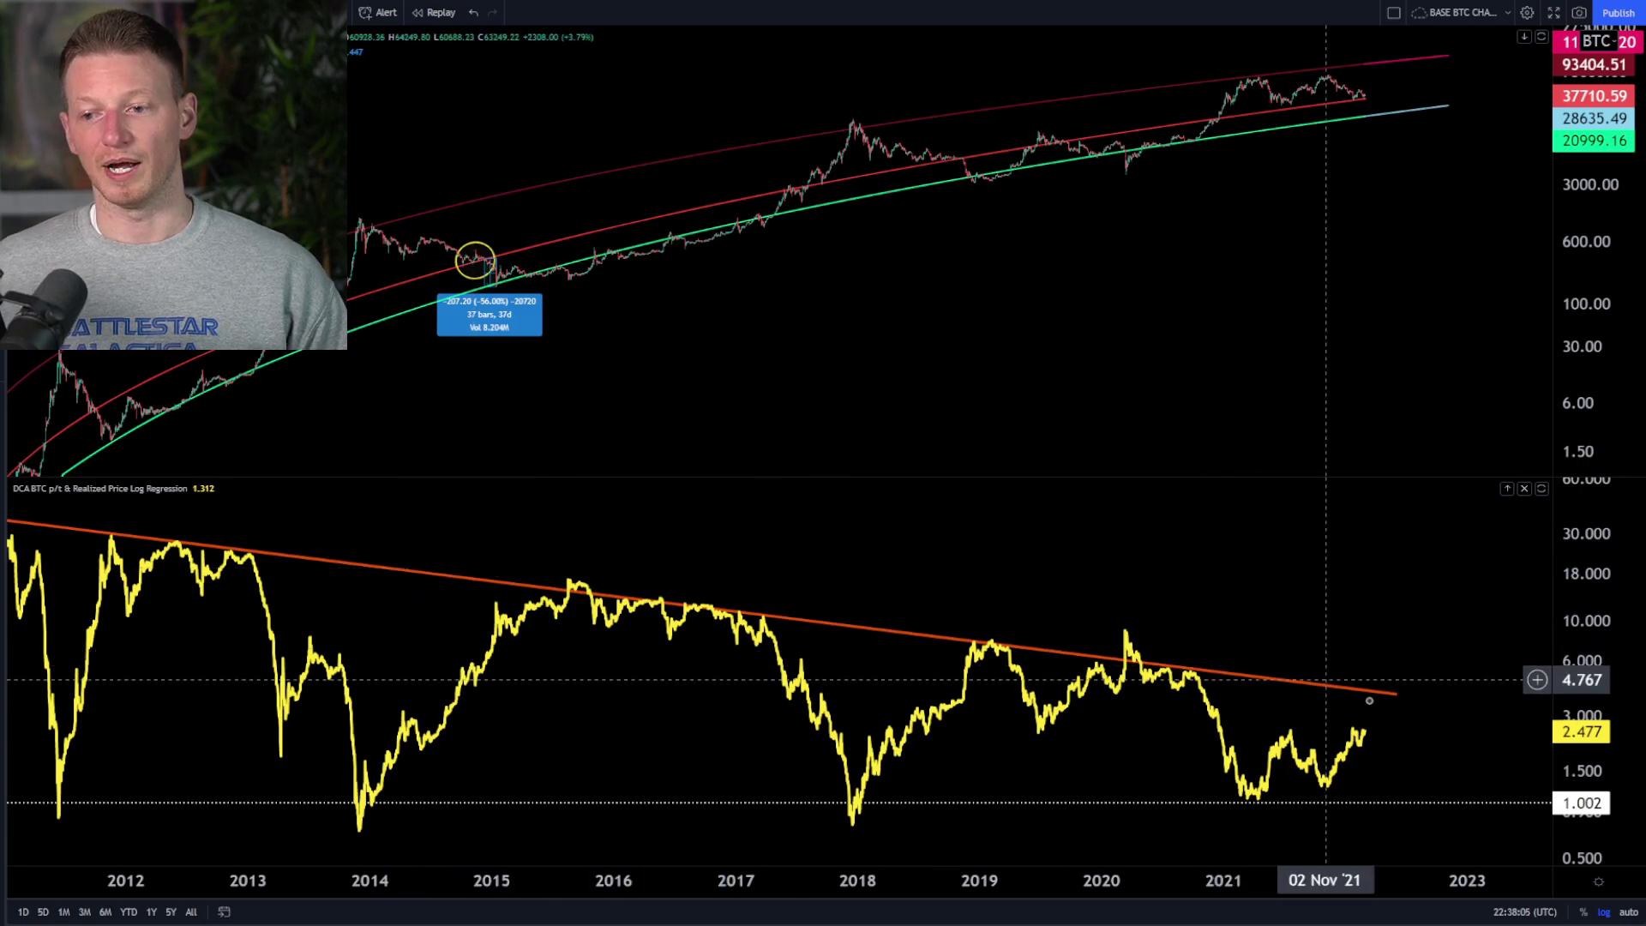
scroll(1375, 720, left, 3)
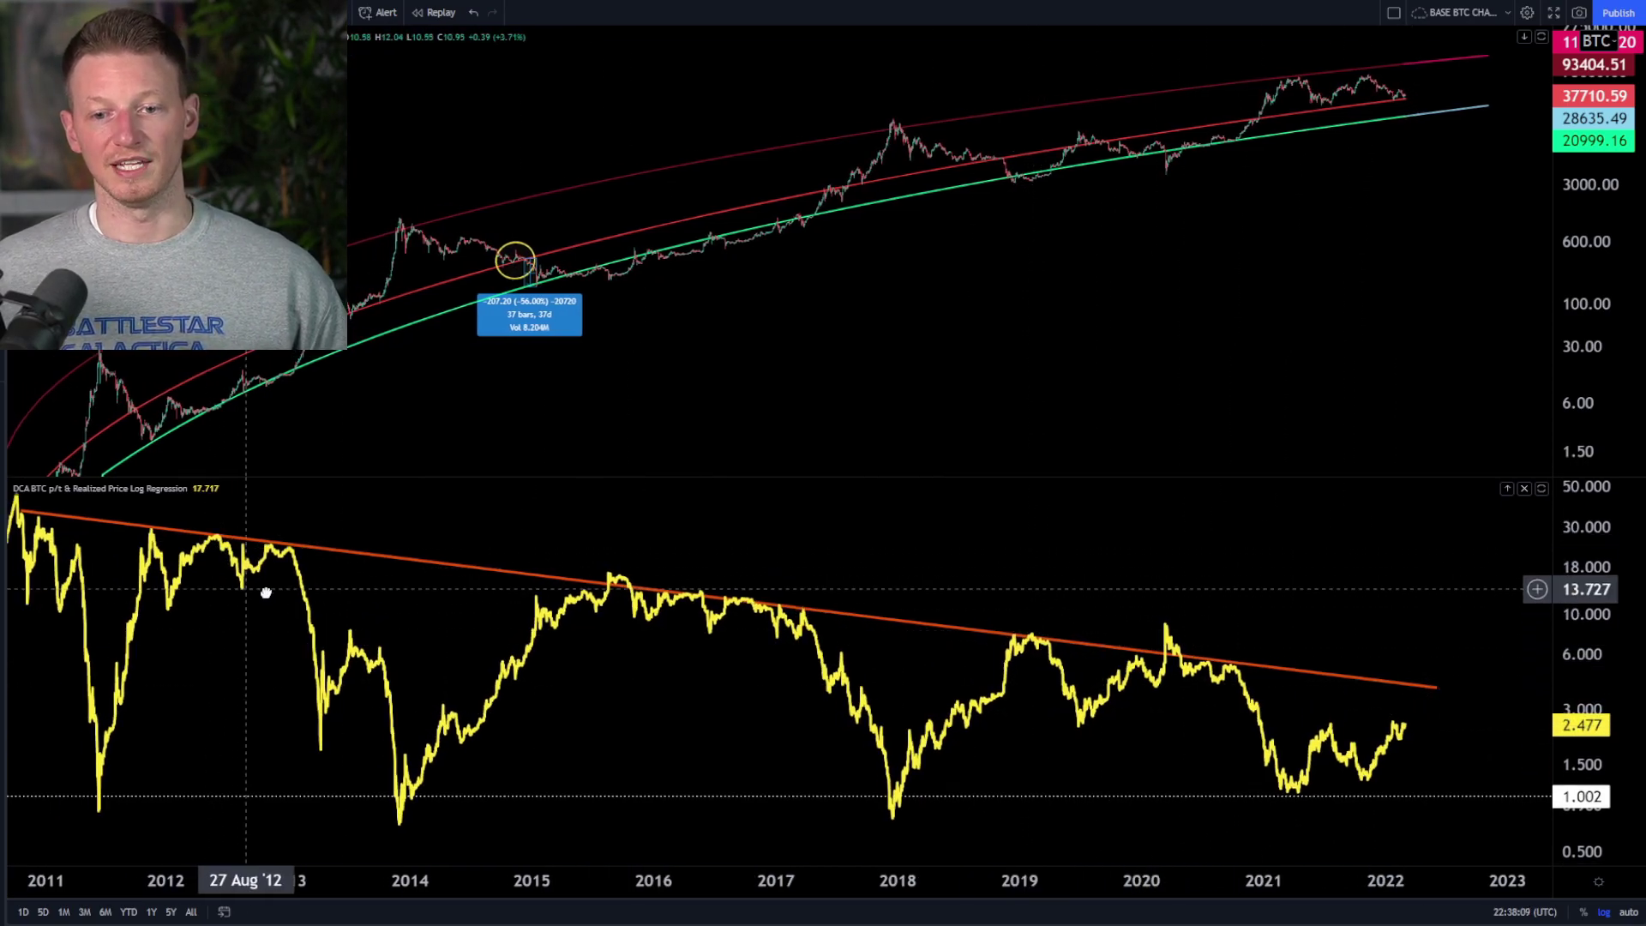
scroll(171, 548, left, 3)
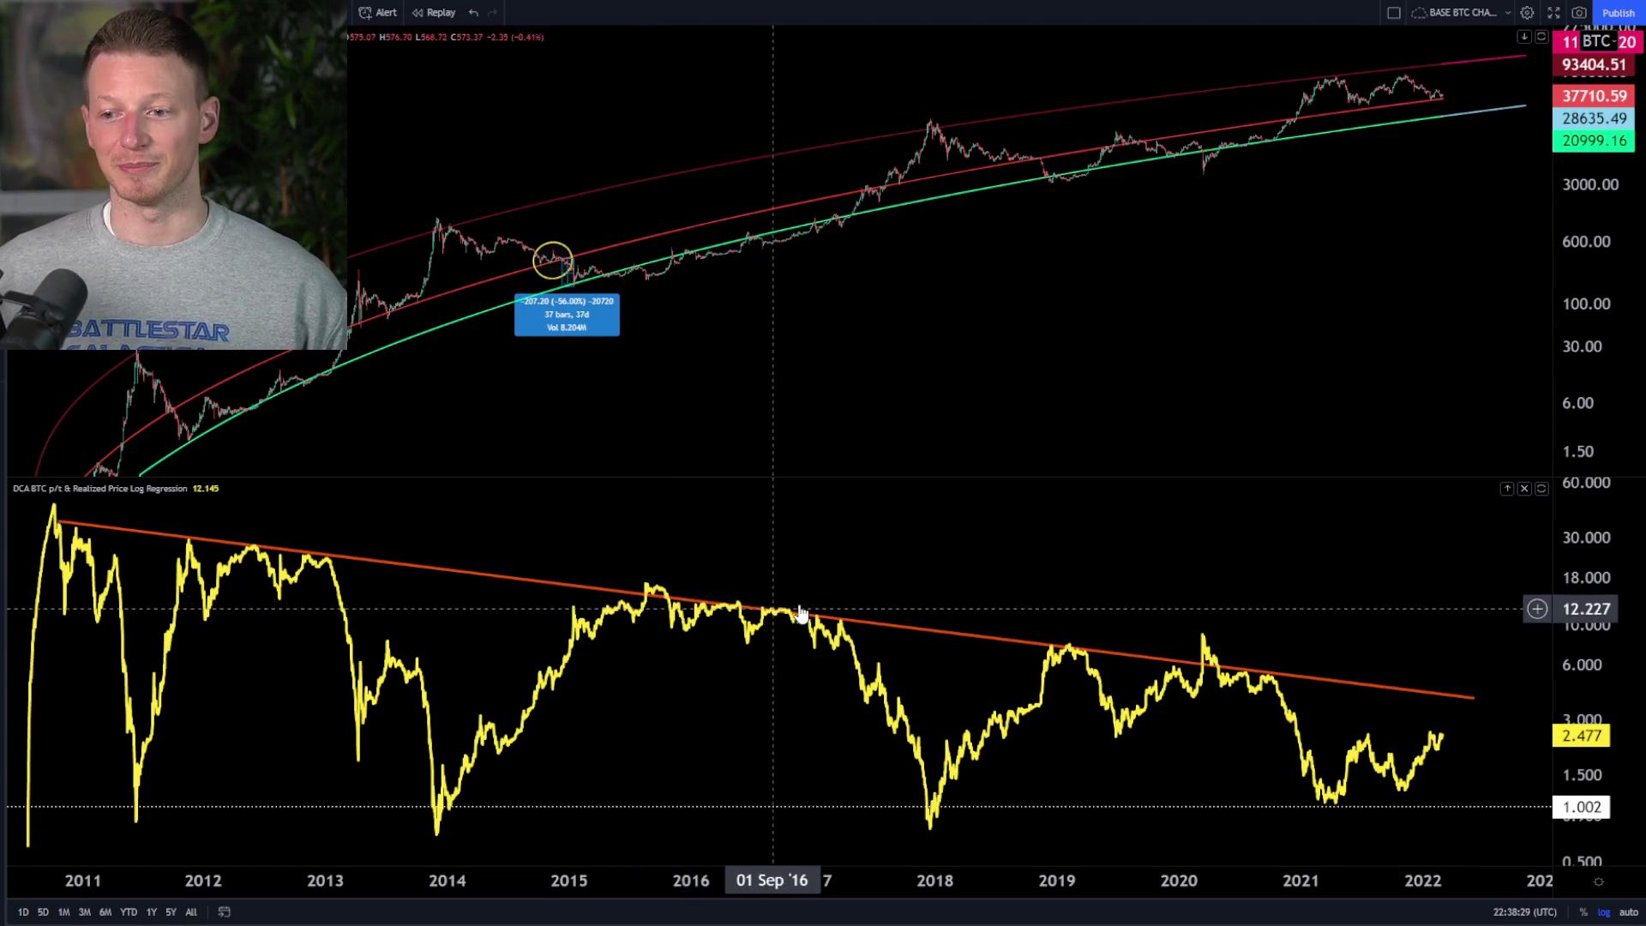
drag(1380, 599, 1374, 585)
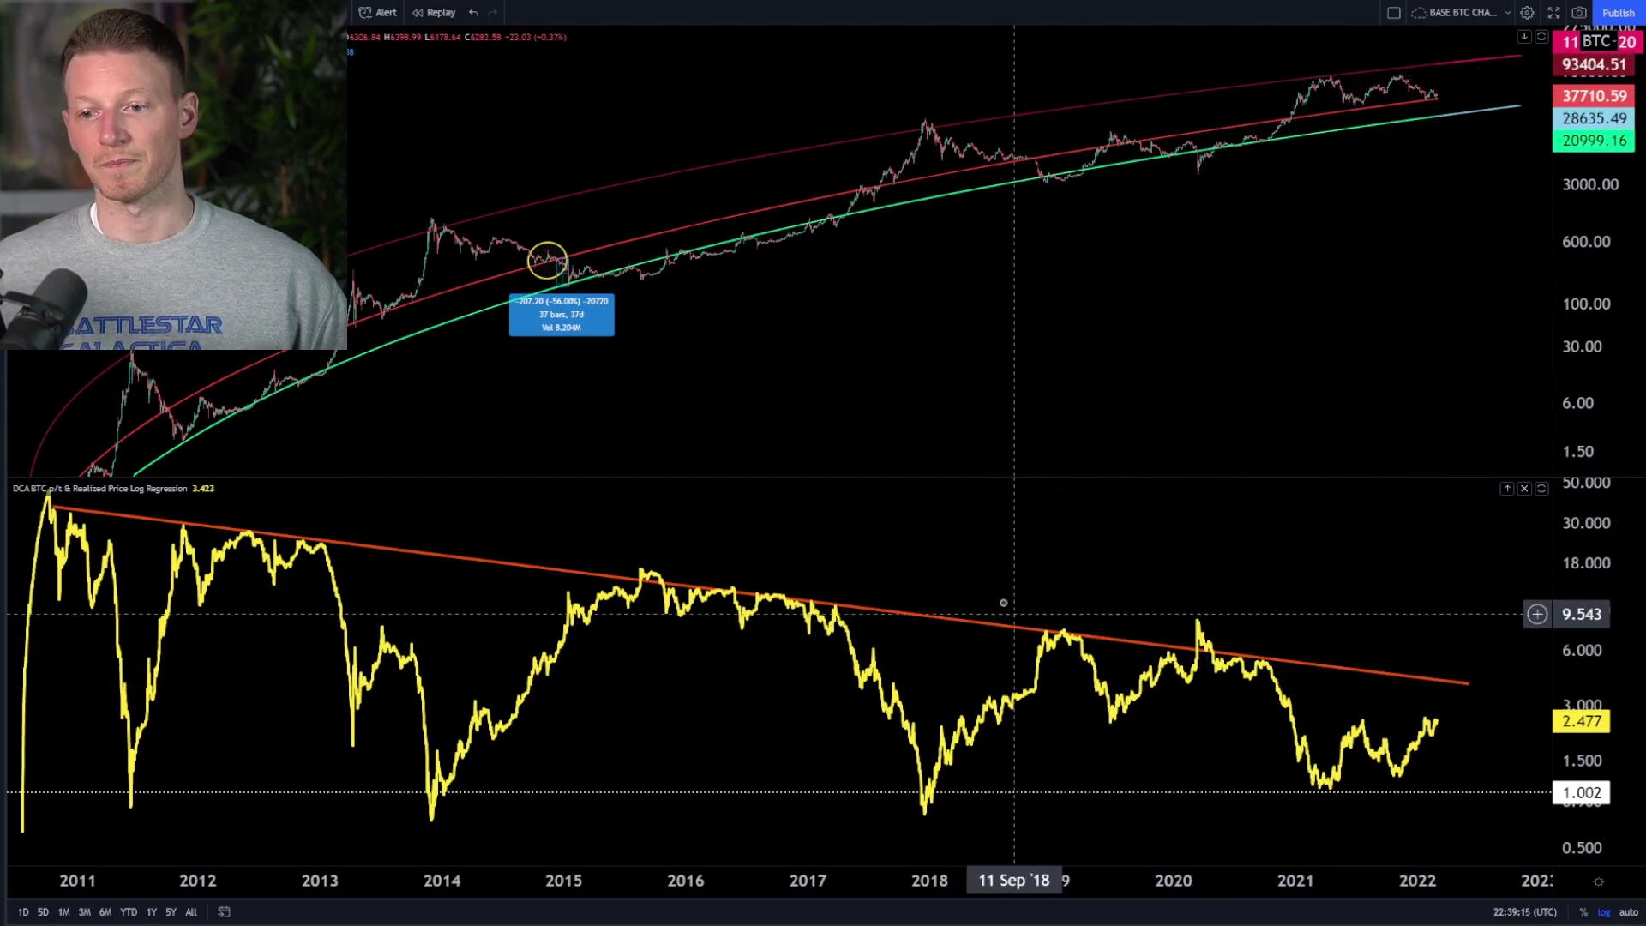
drag(980, 575, 971, 577)
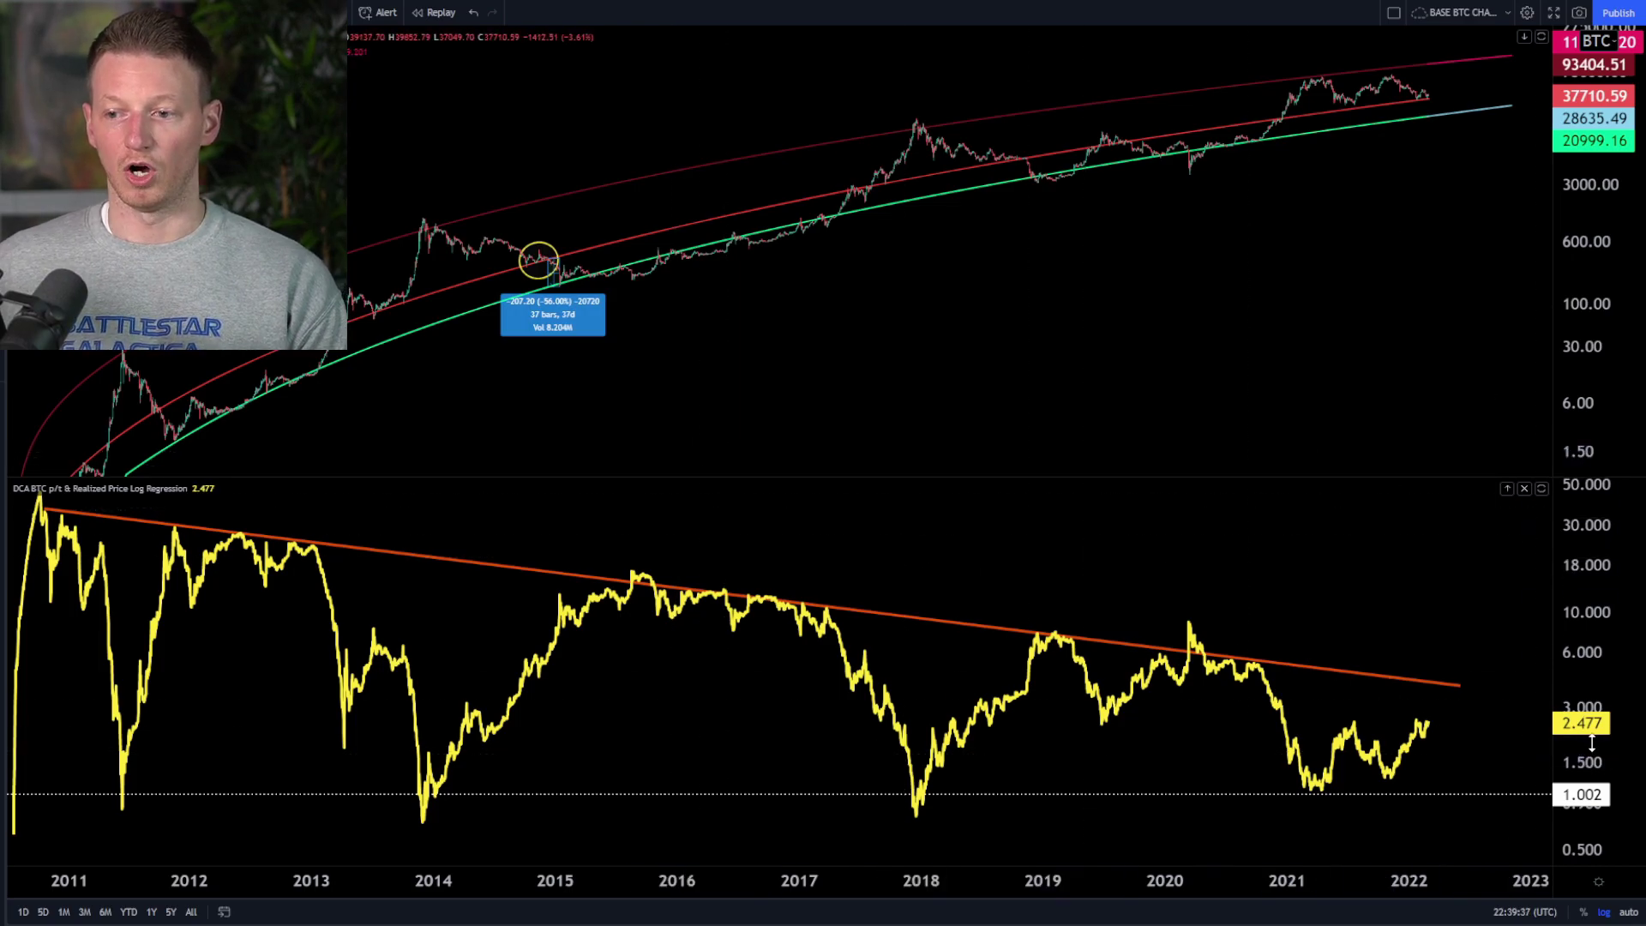
Inspect the indicator's 2015–2022 section closely, comparing its latest March 2022 reading with the orange trend line above it
drag(1591, 742, 1562, 673)
drag(1393, 620, 1276, 607)
scroll(1253, 581, up, 2)
drag(1197, 555, 1060, 524)
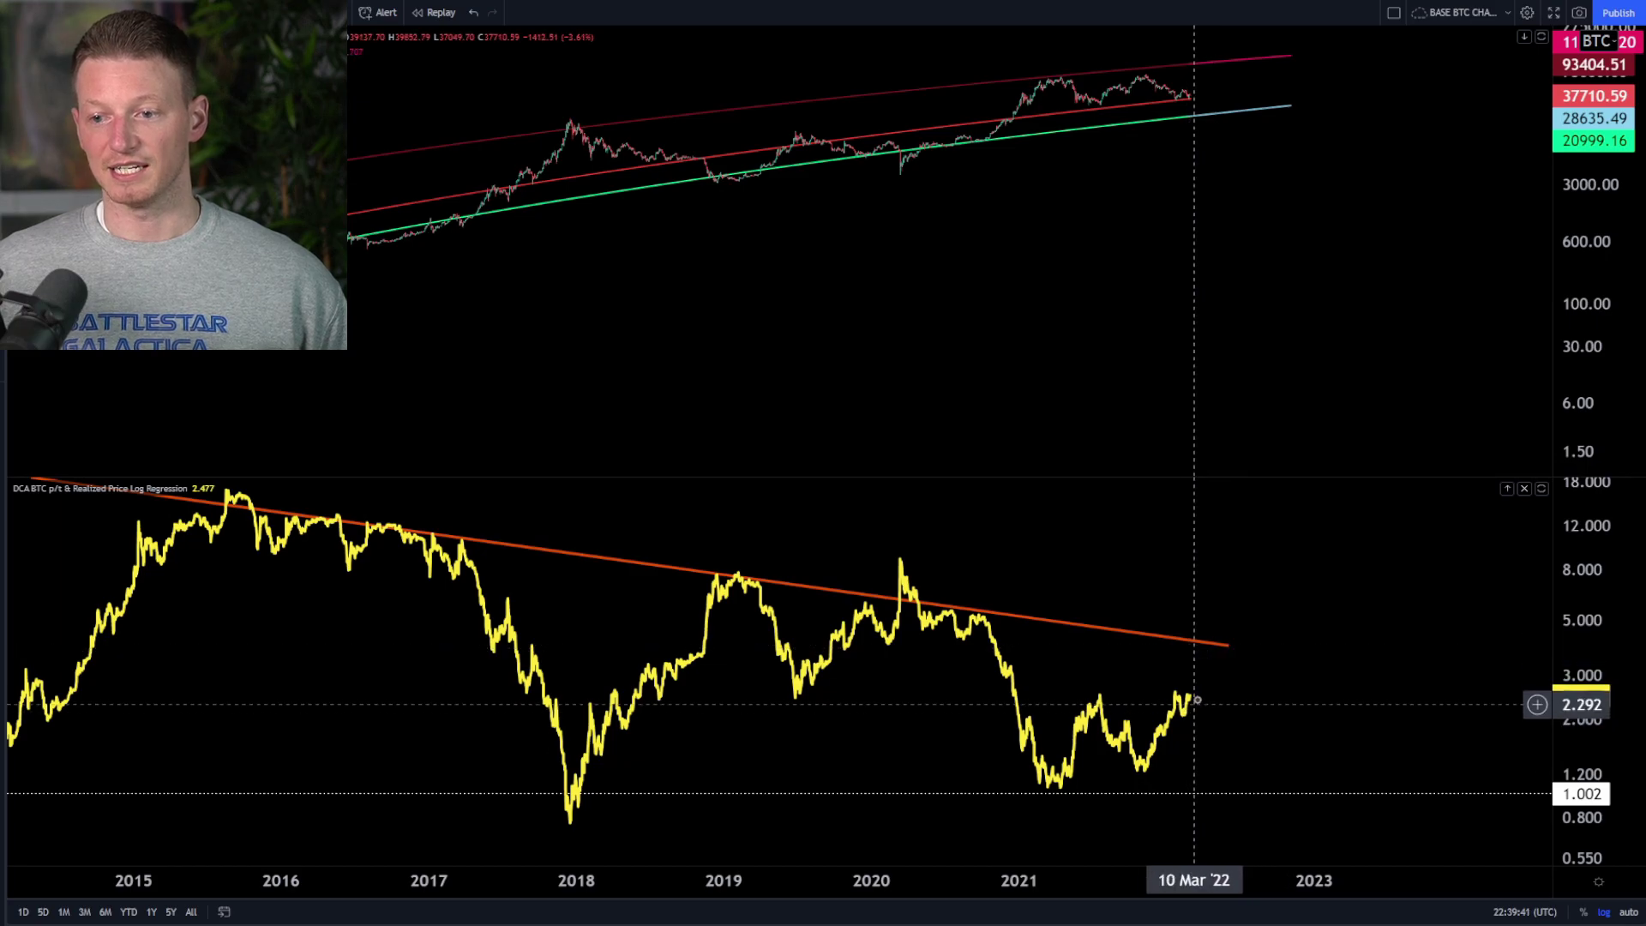